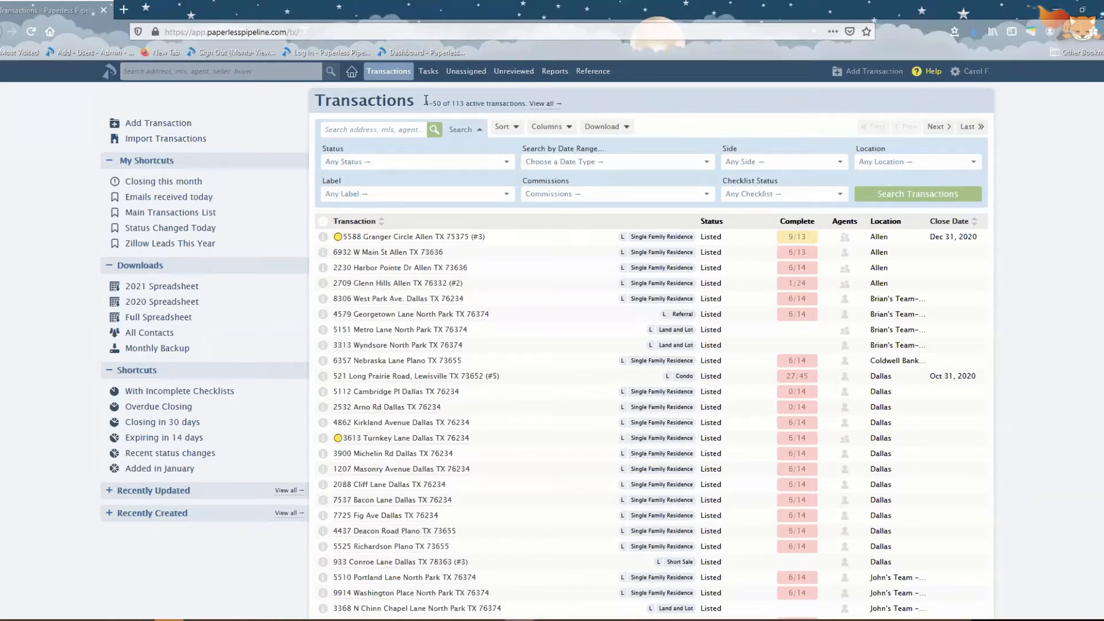
drag(426, 104, 586, 105)
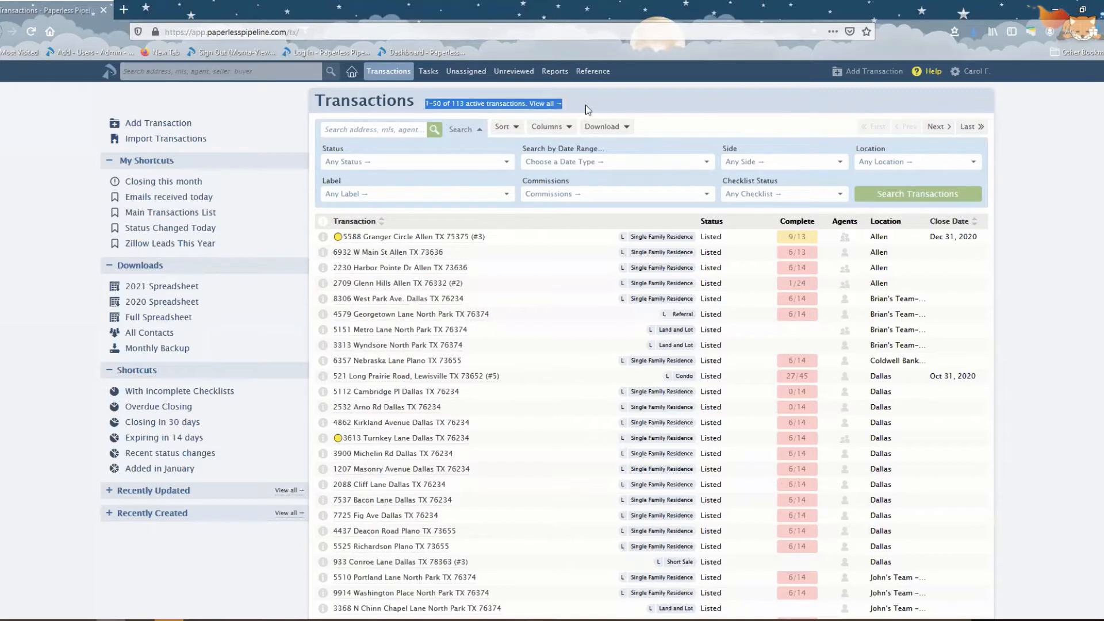
click(609, 100)
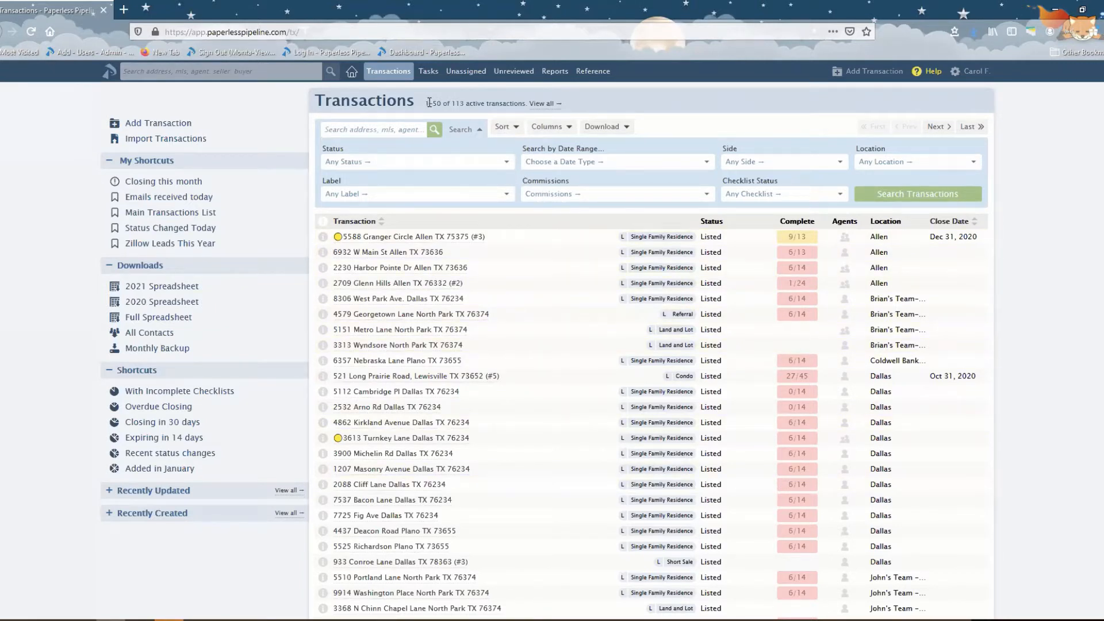
drag(429, 103, 437, 105)
click(451, 103)
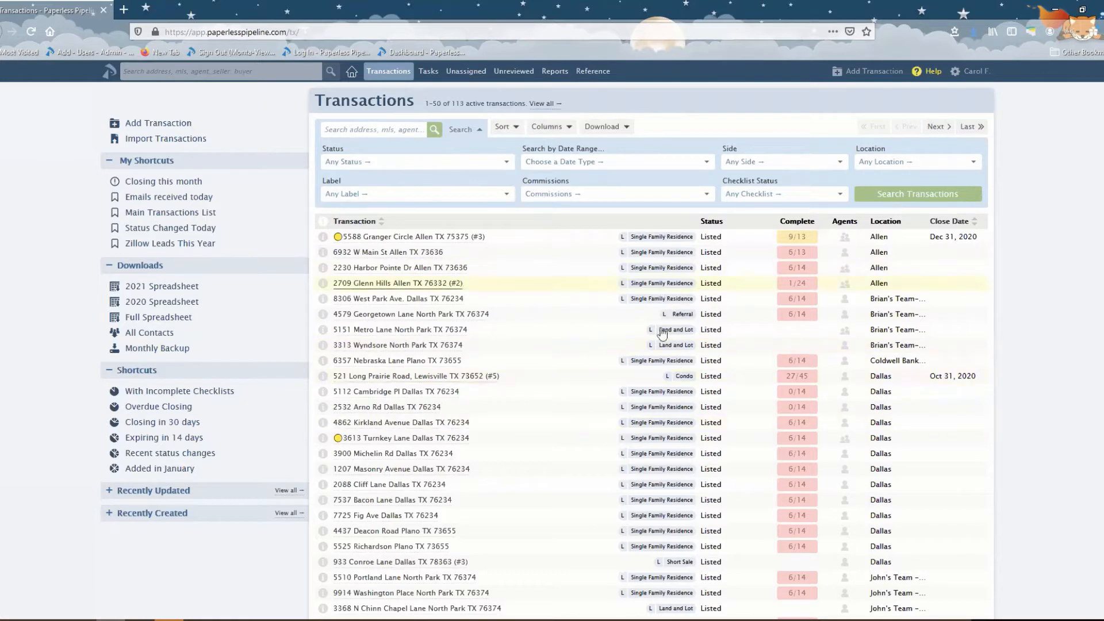
mouse_move(797, 406)
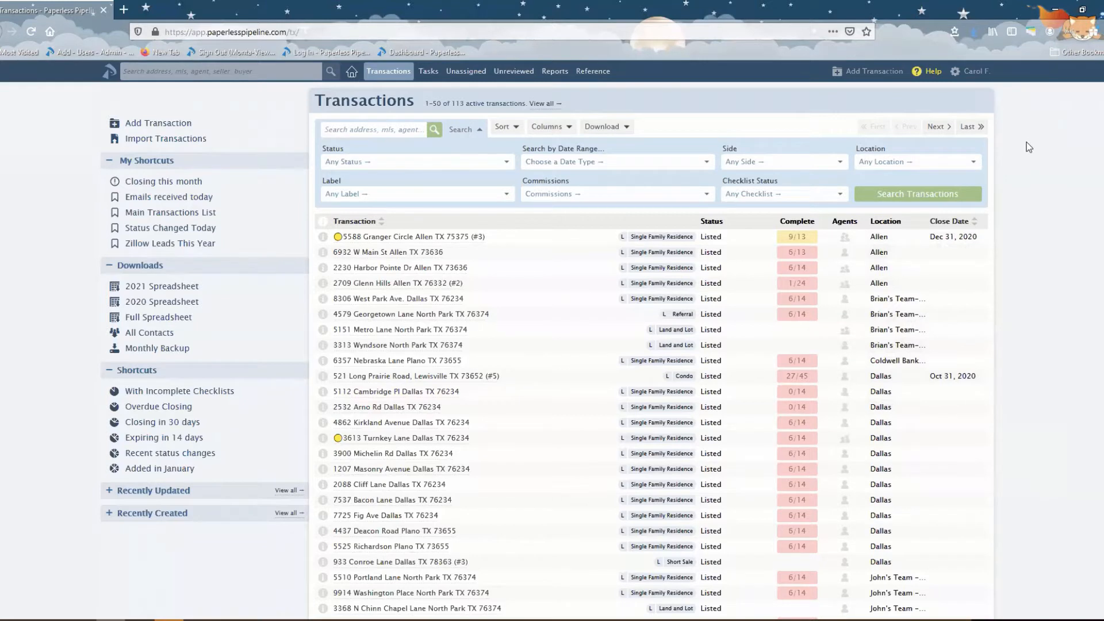
Show all transactions, including inactive ones, and return to the list of active transactions.
click(543, 105)
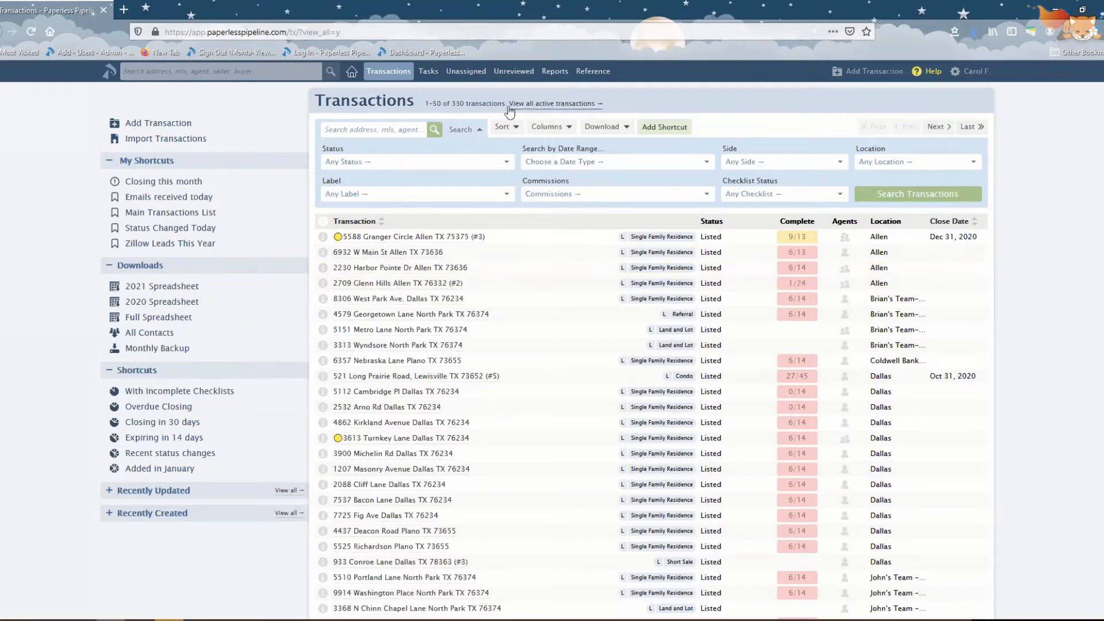
click(392, 82)
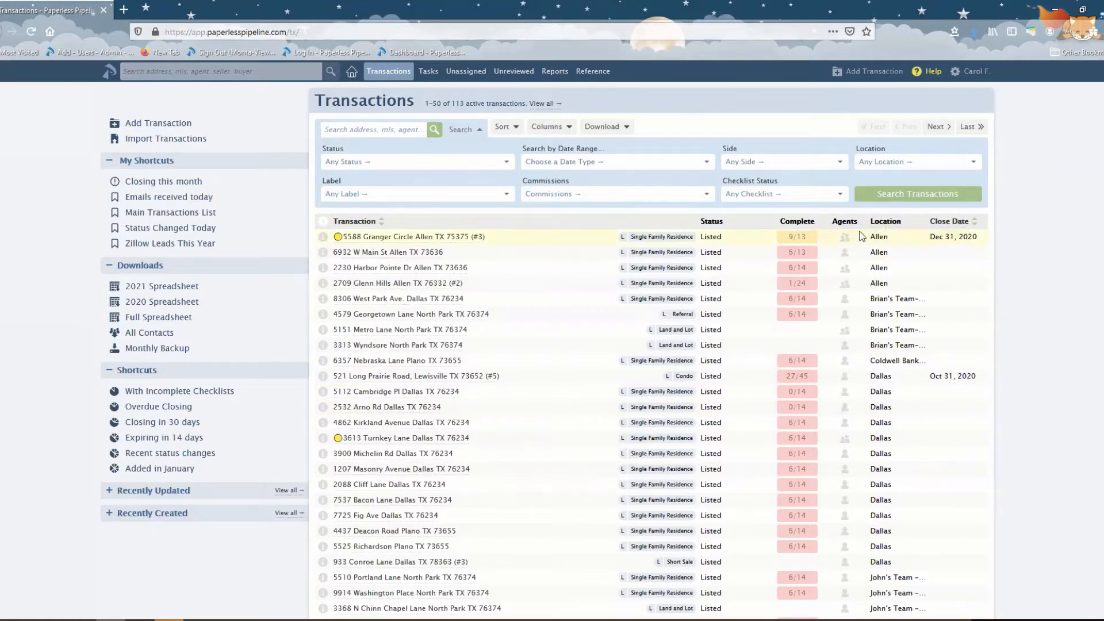
Collapse and re-expand the transaction search filters, leaving the full set of filters open.
click(469, 129)
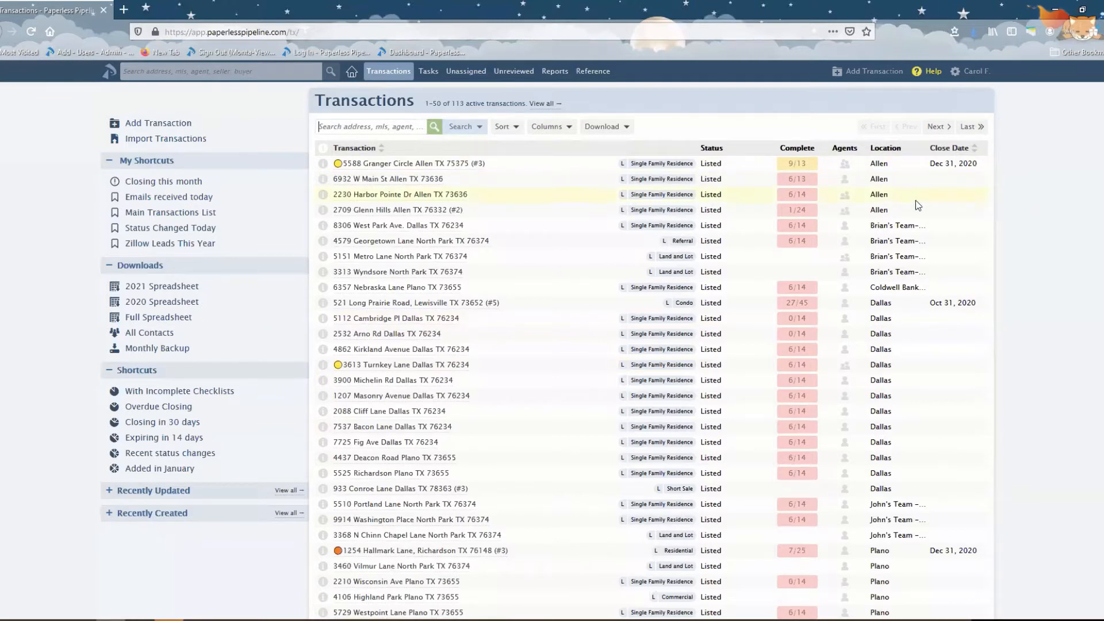
click(476, 130)
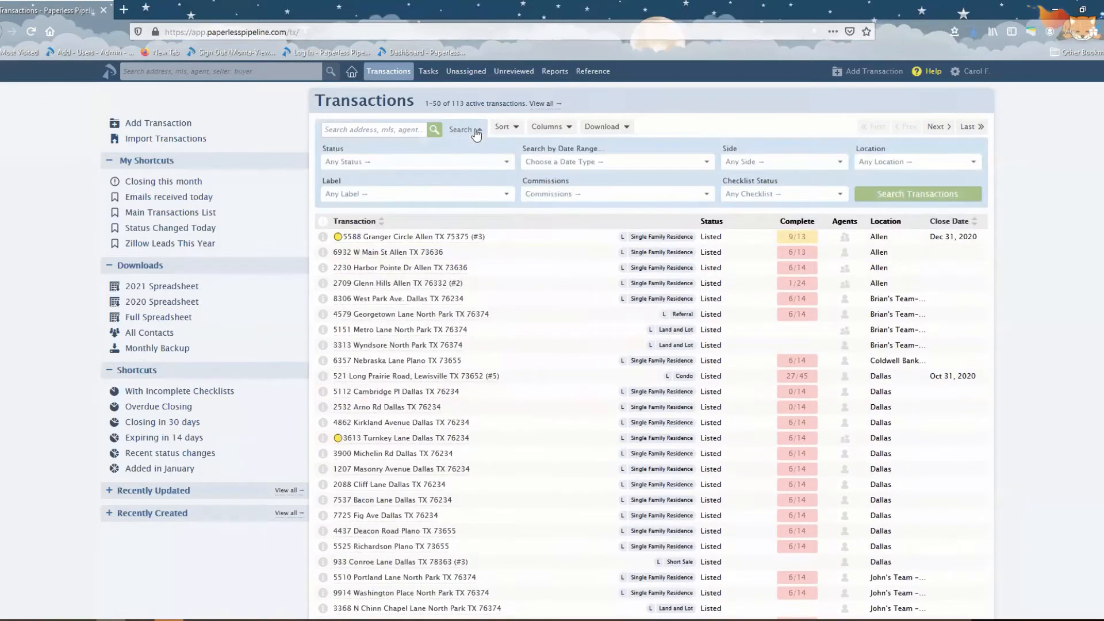
click(476, 131)
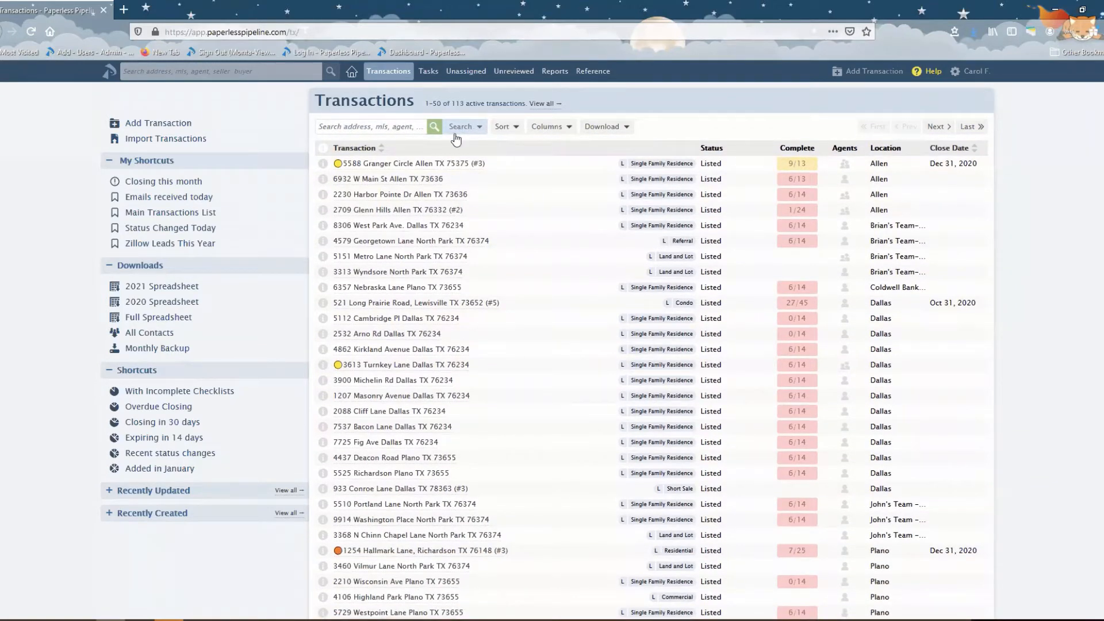
click(508, 73)
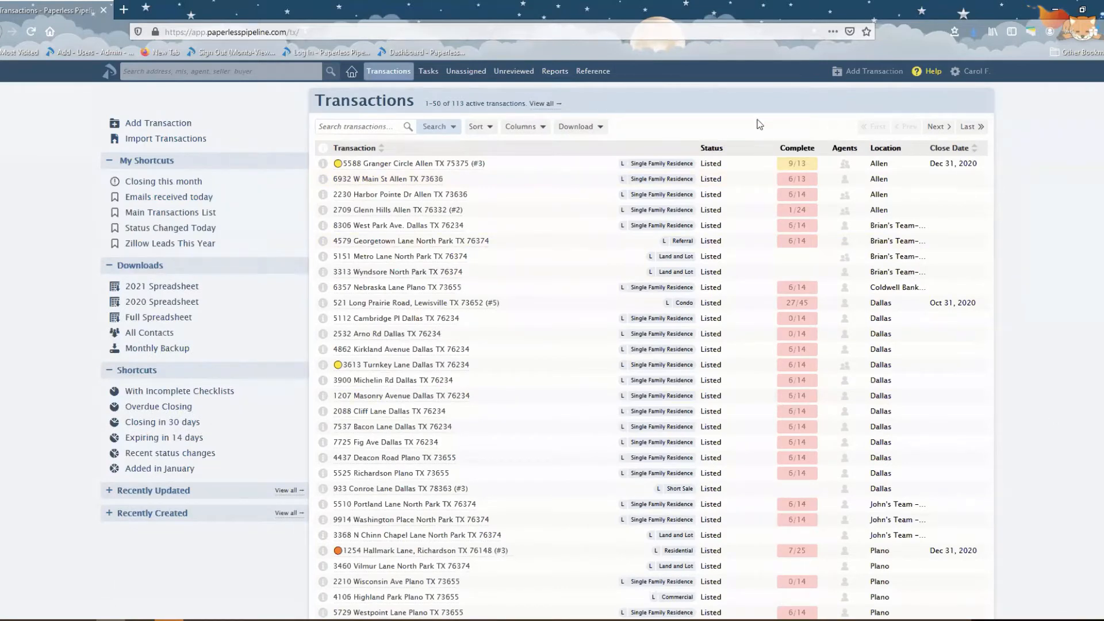
click(434, 128)
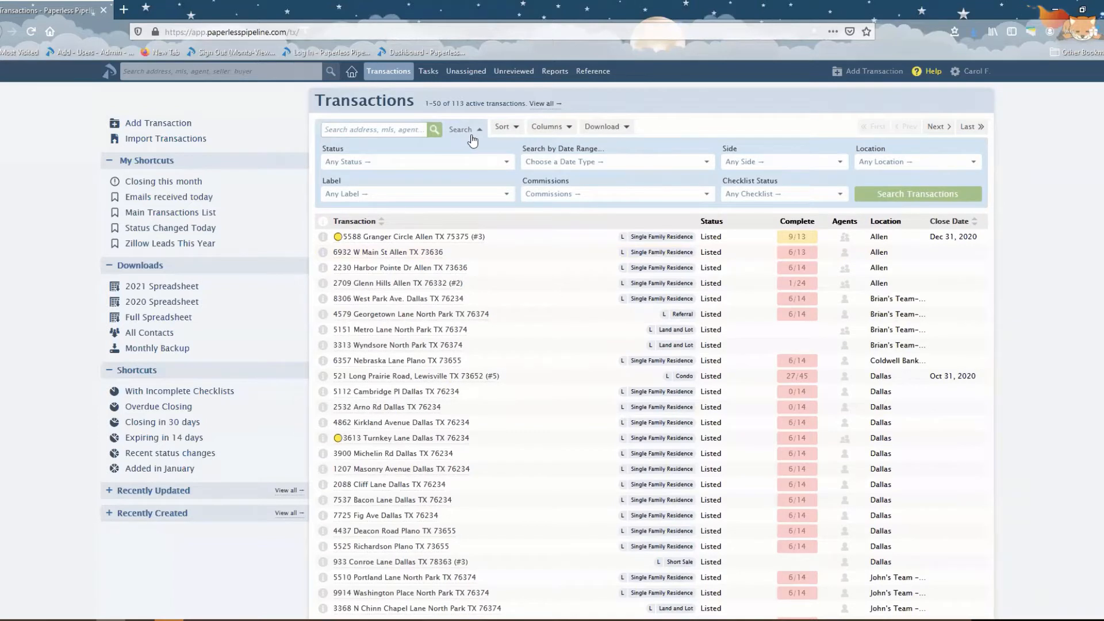
Sort the active transactions by Listed On, and re-sort them by Status Changed On.
click(503, 127)
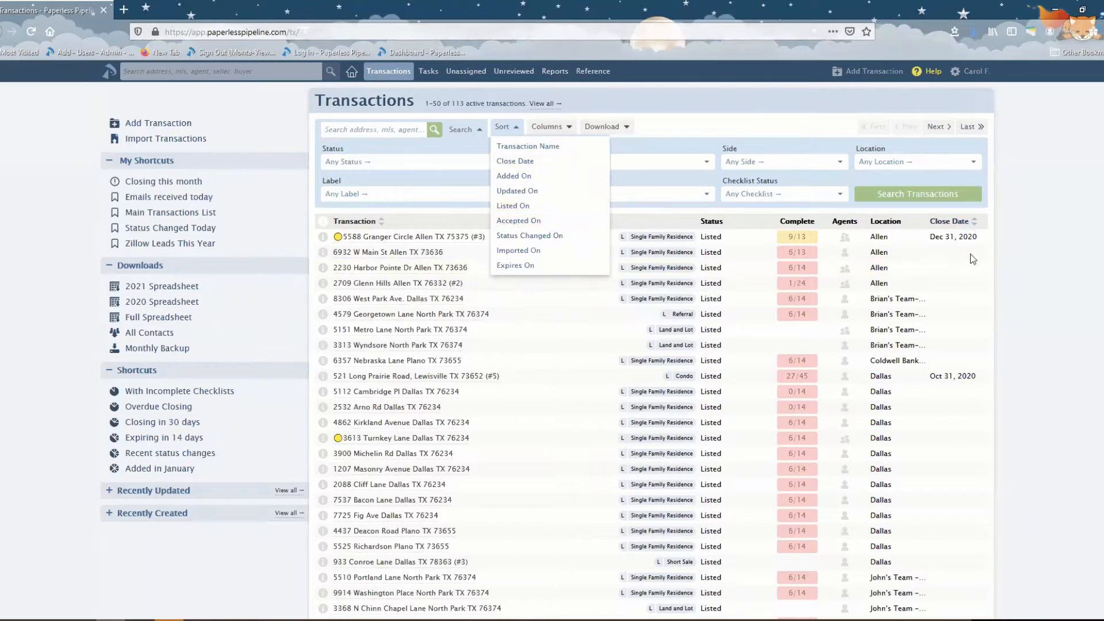
click(513, 205)
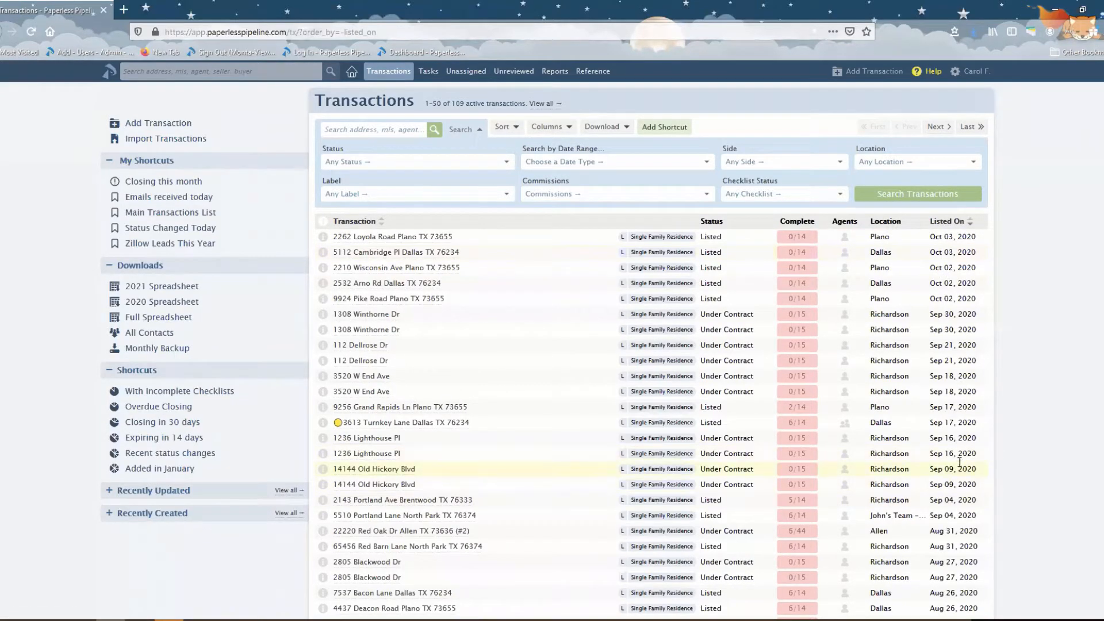
click(507, 130)
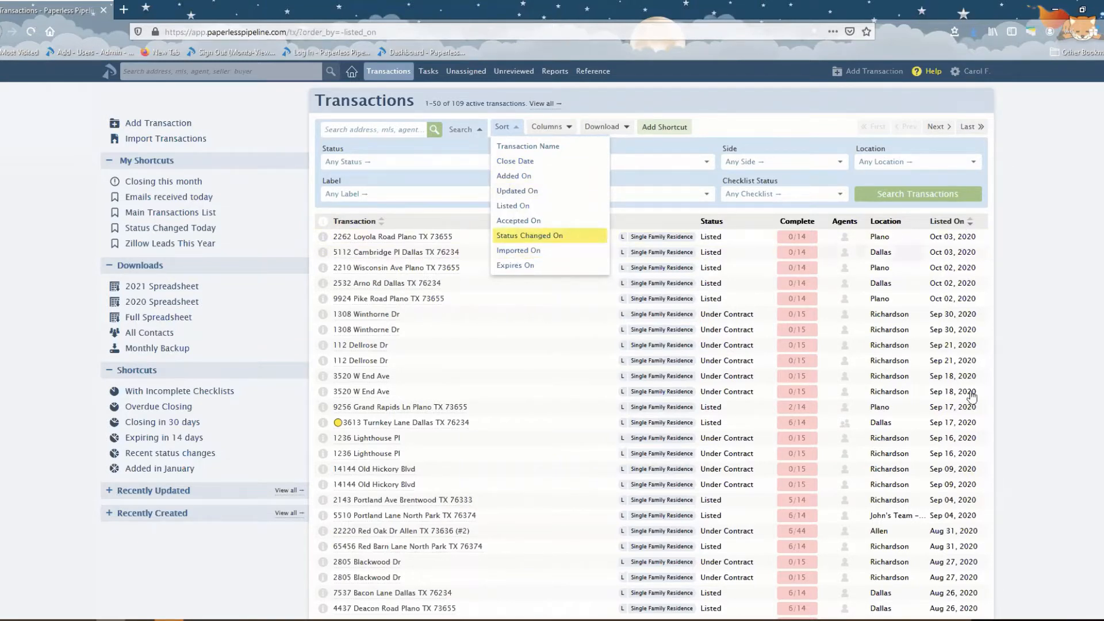
key(Return)
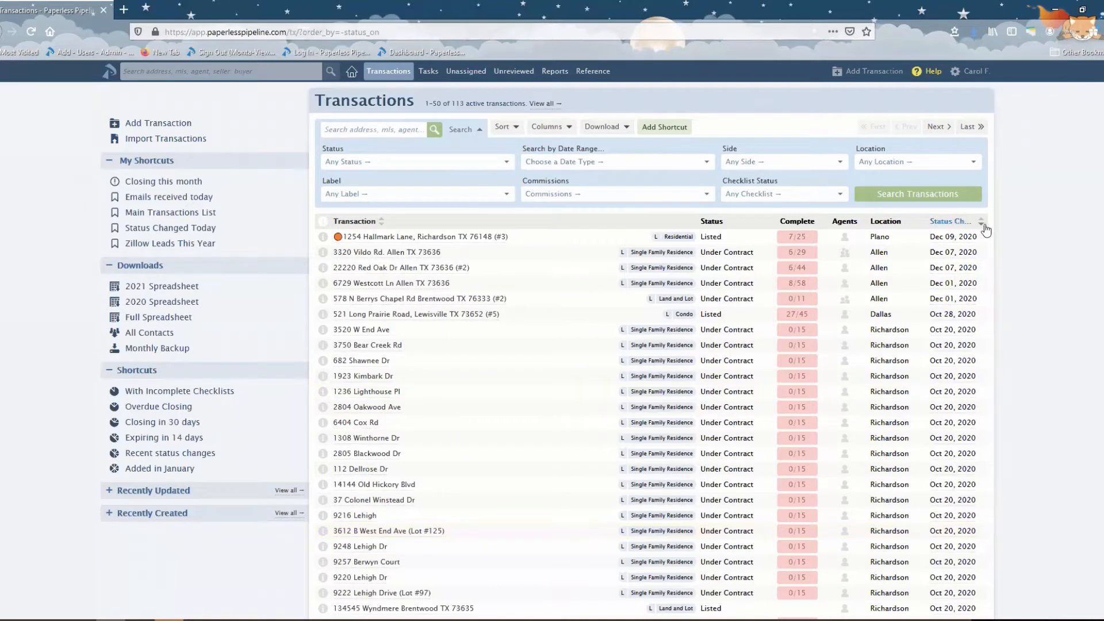
Reverse the Status Changed On order to oldest first and switch it back to newest first.
click(503, 128)
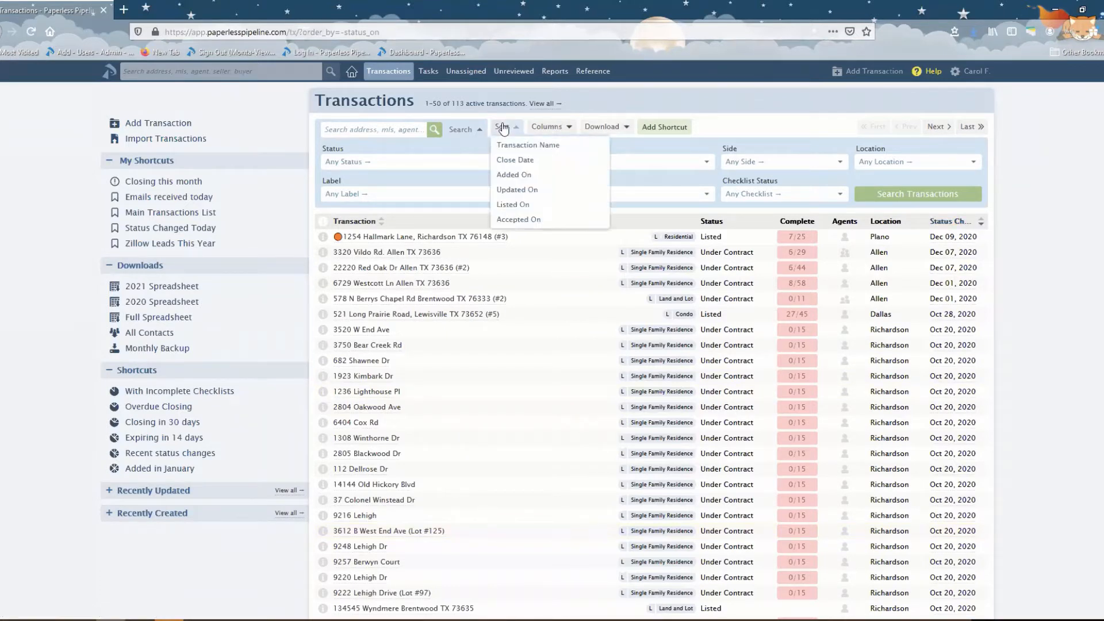
click(982, 229)
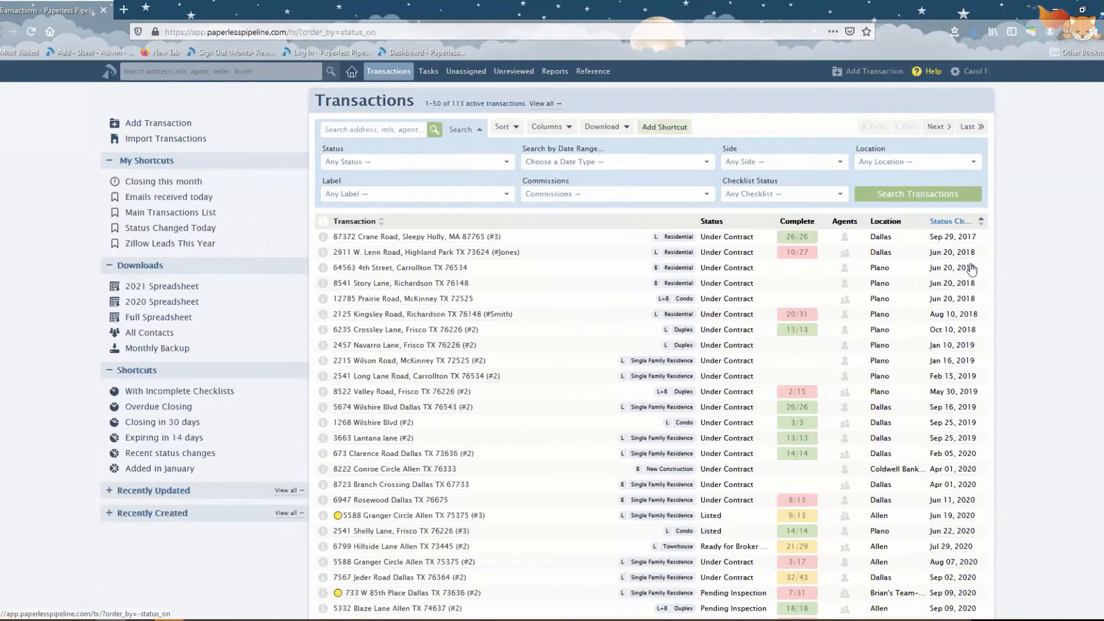
click(977, 224)
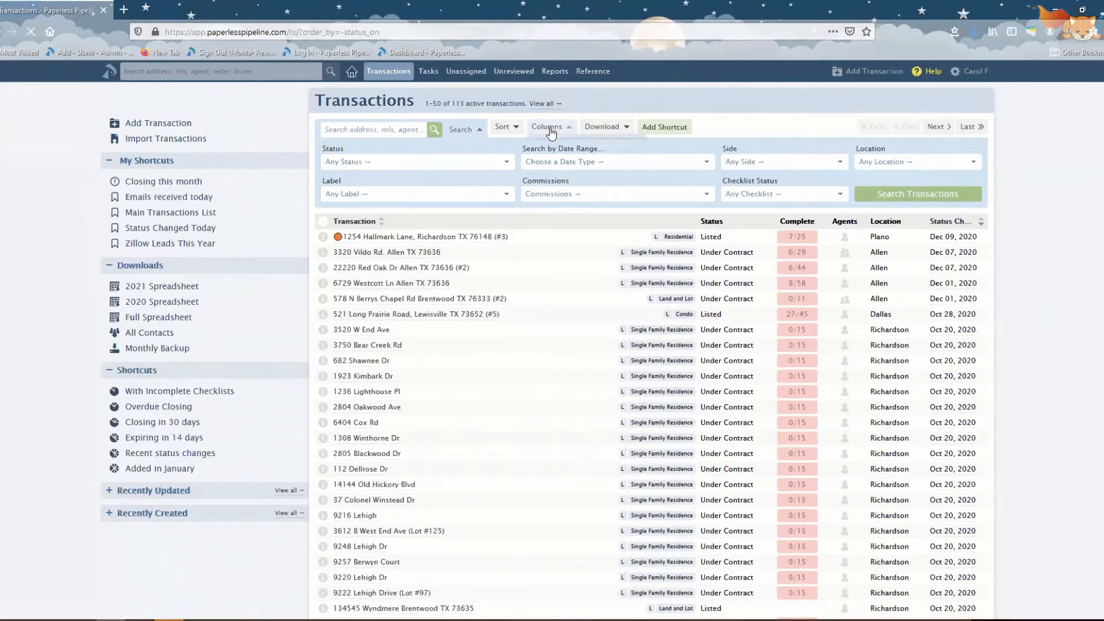
Review the optional transaction list columns, keeping Status, Complete and Location enabled.
click(549, 127)
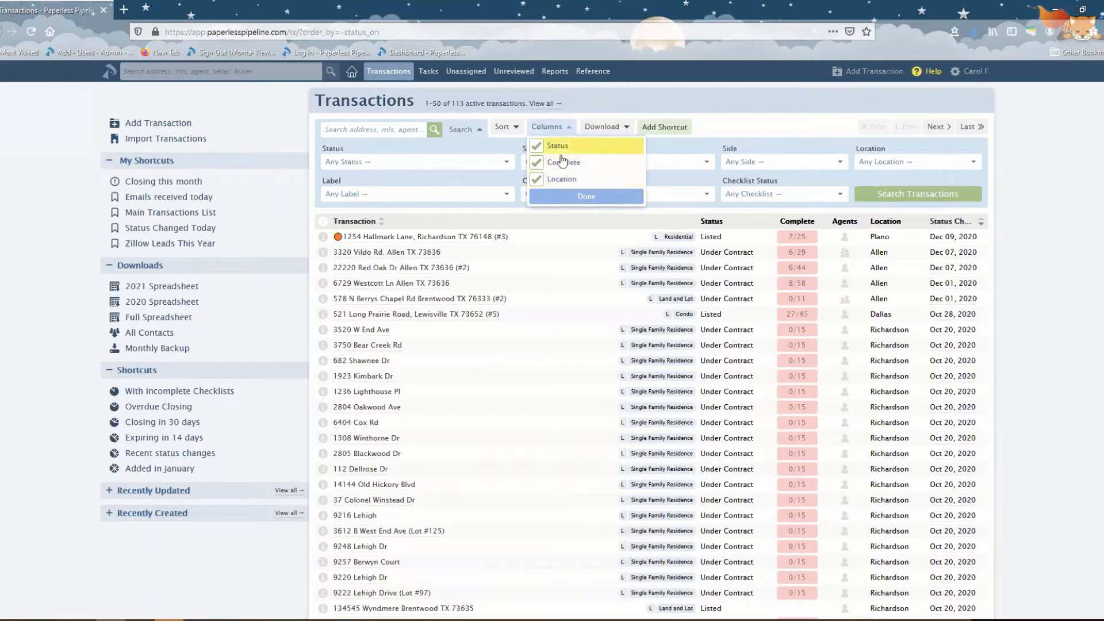
click(558, 199)
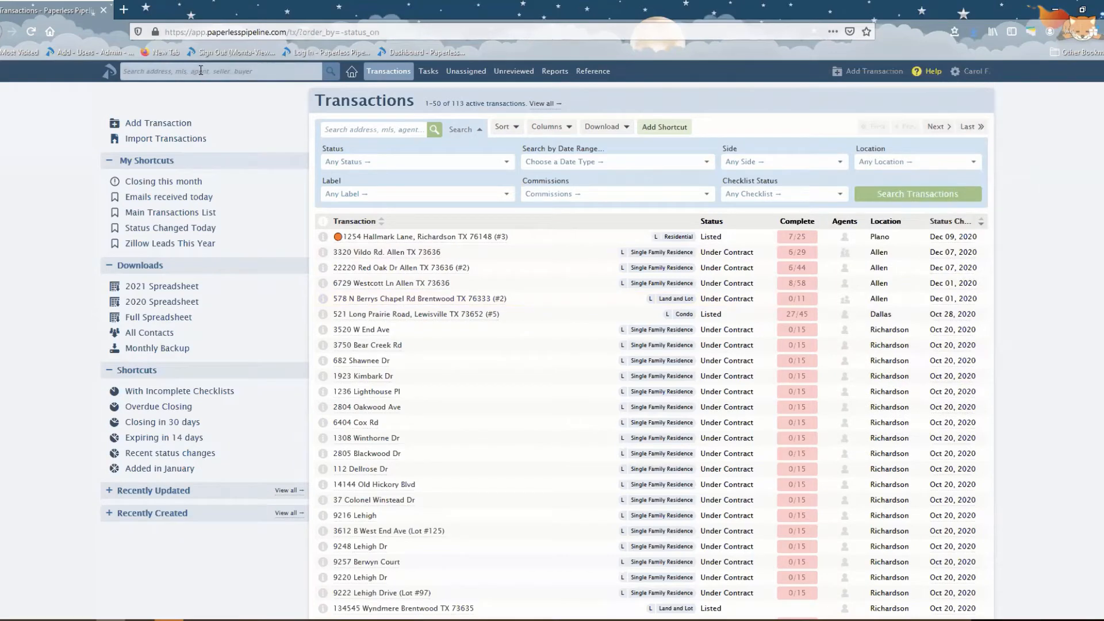
Run a global transaction search for "main" after reviewing the available search options.
click(201, 70)
click(304, 87)
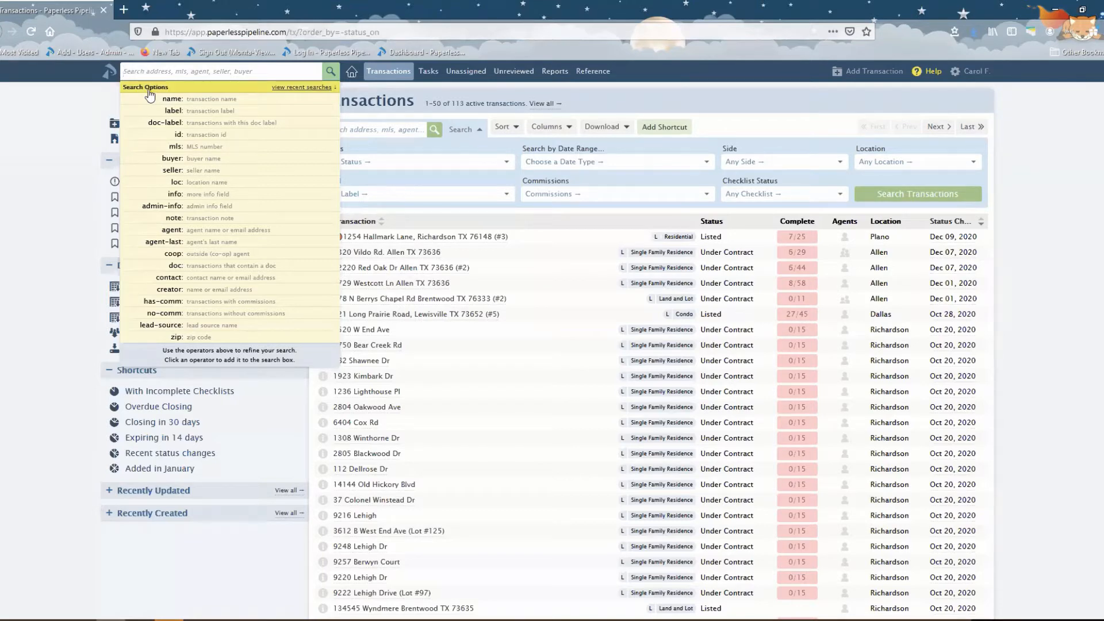
text(main)
key(Return)
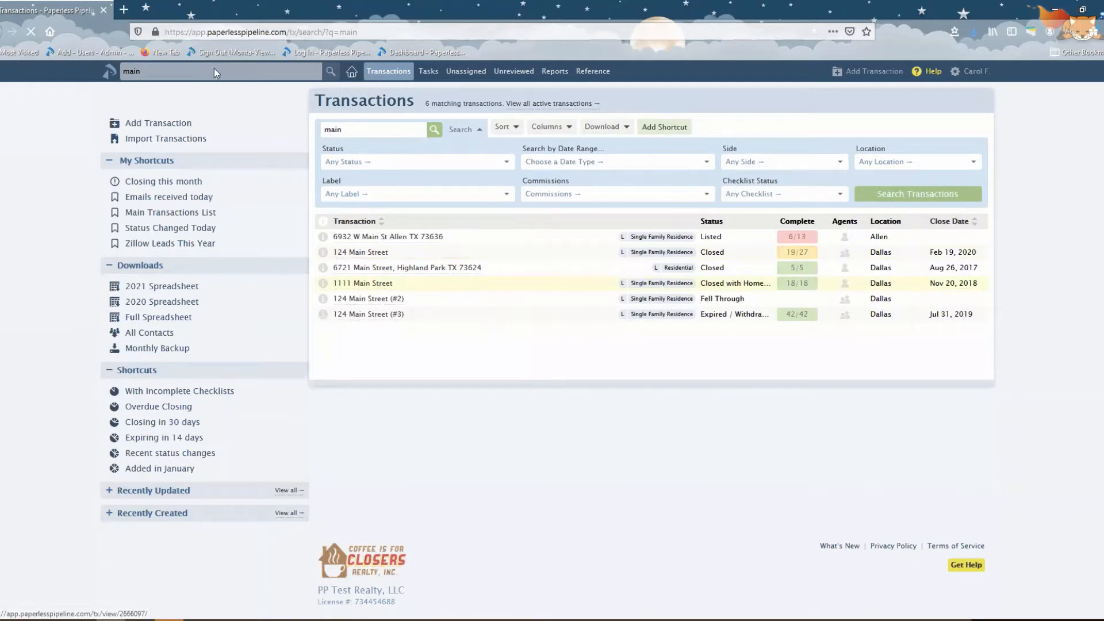
Replace the global search term with a person's first name and run the search.
click(150, 72)
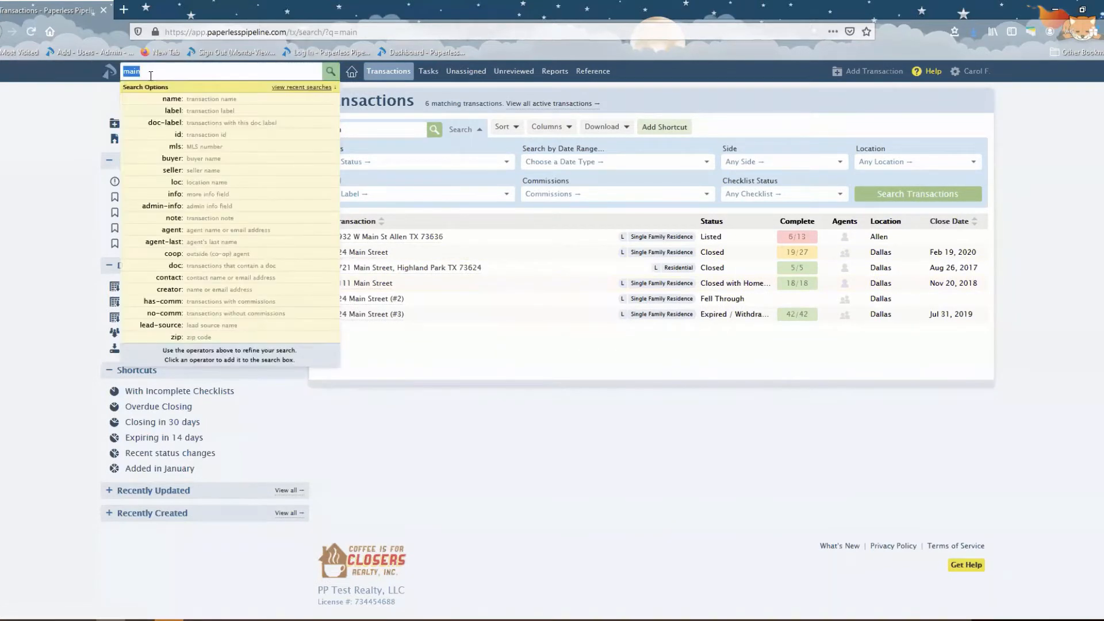
text(carol)
key(Return)
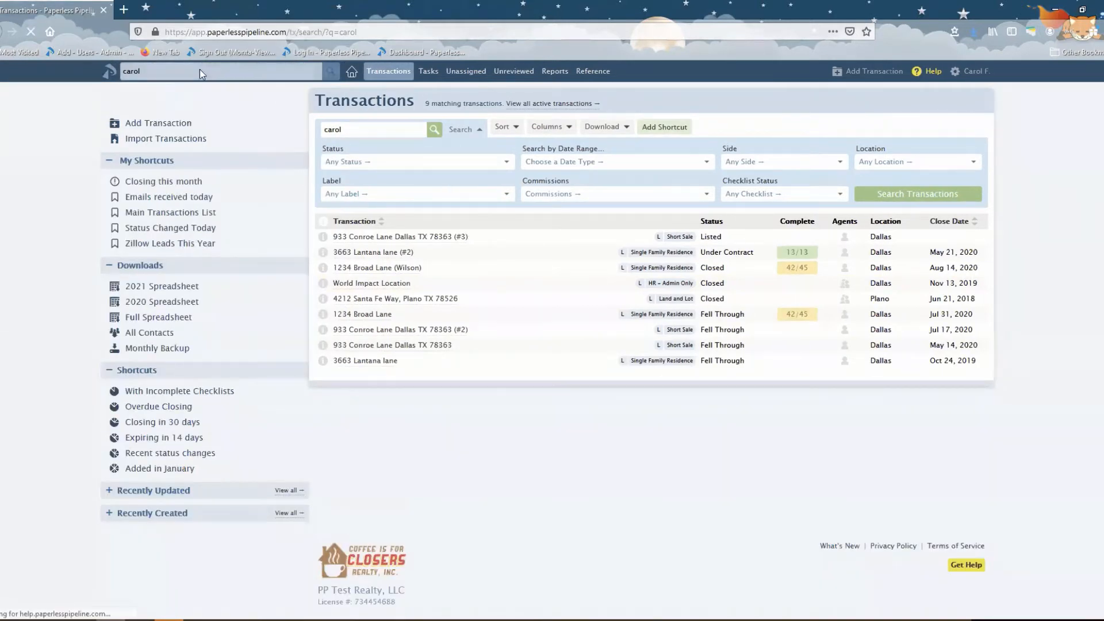
Clear the global search and search transaction names only with "name:main".
click(173, 72)
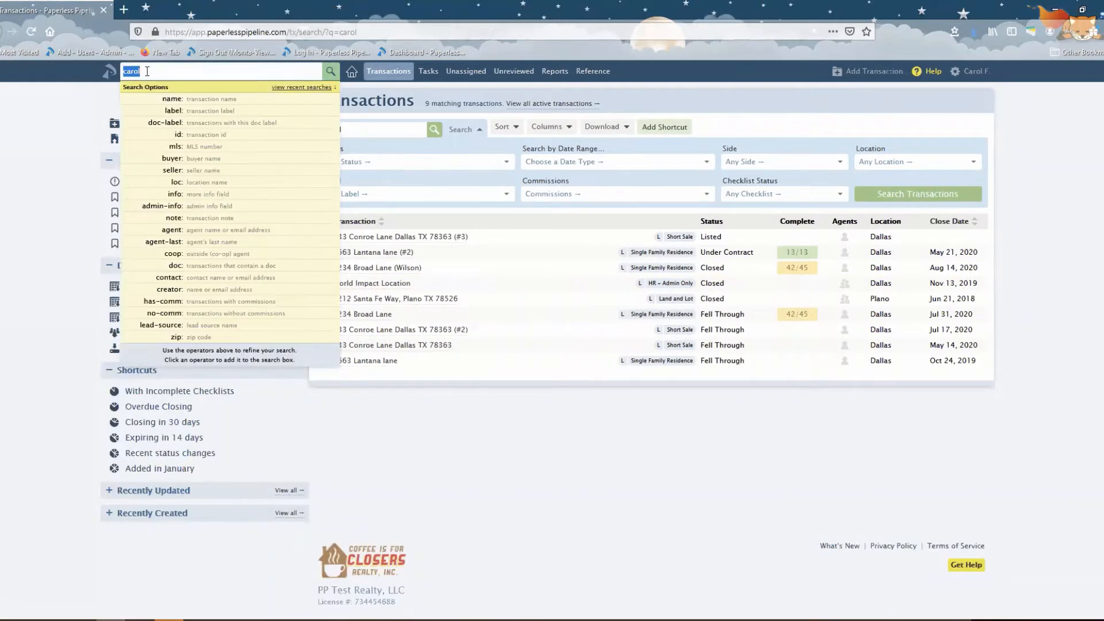
key(BackSpace)
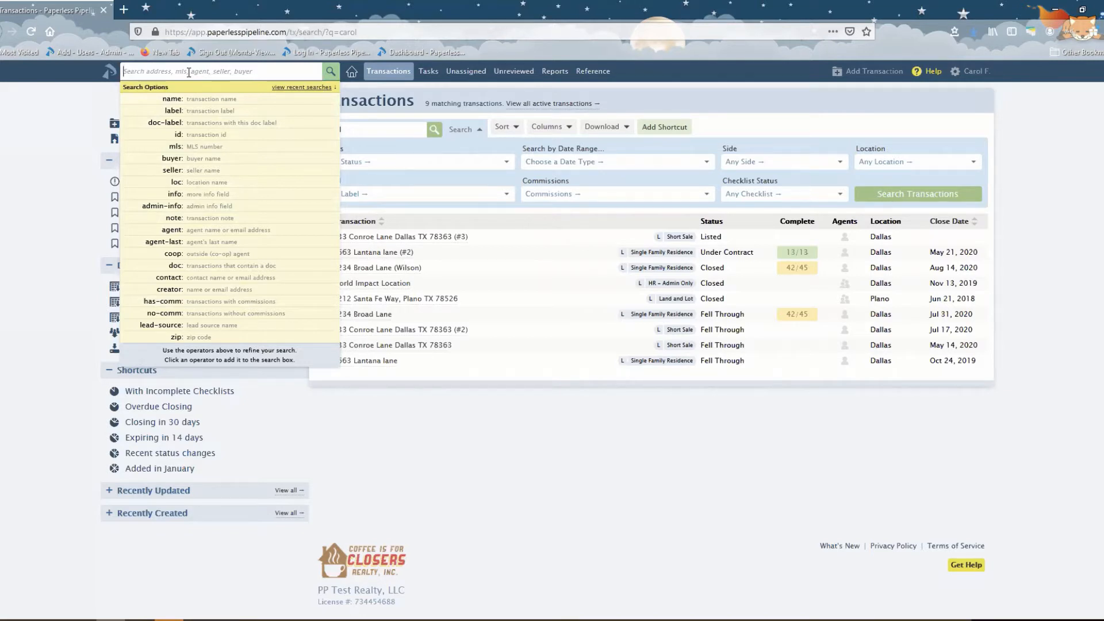
text(main)
click(222, 100)
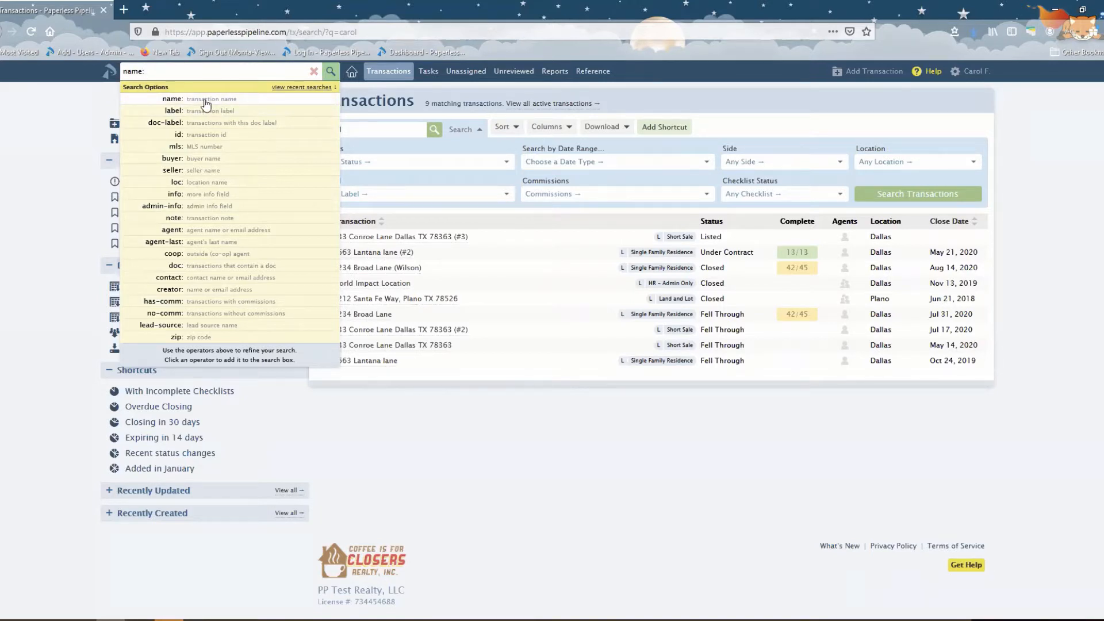
text(main)
key(Return)
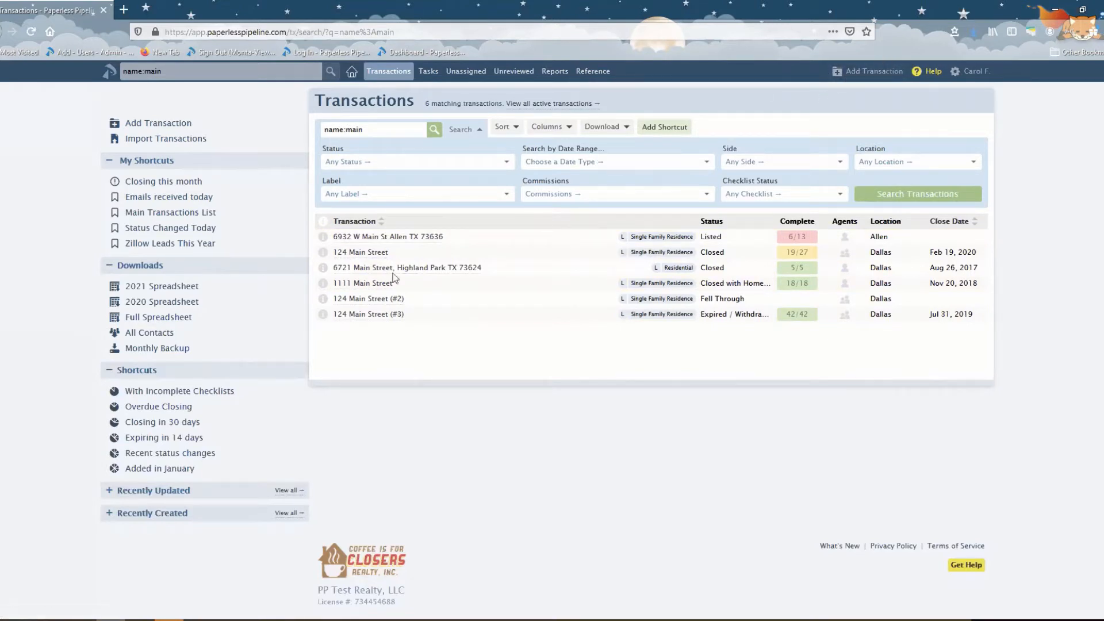
Search transaction notes using the note operator with "note:barto".
click(202, 69)
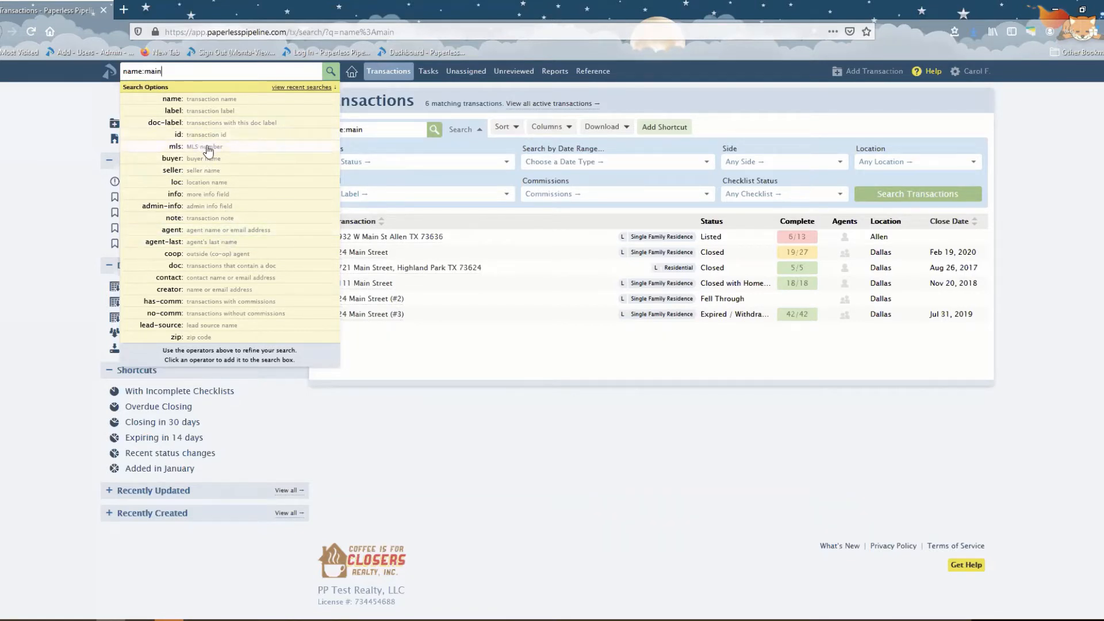
click(211, 221)
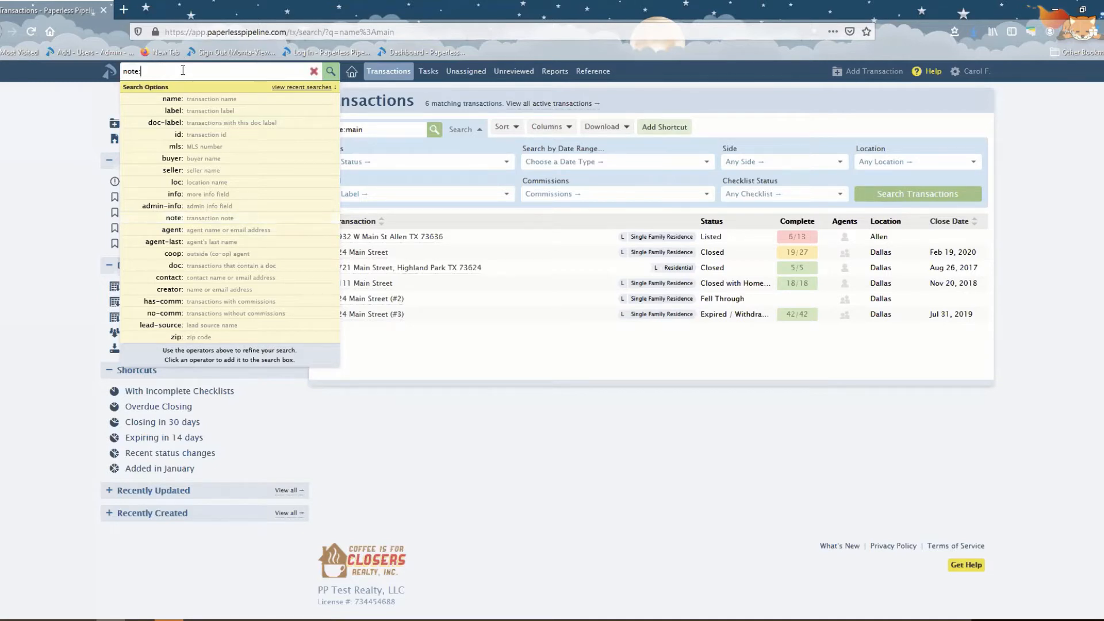
text(barto)
key(Return)
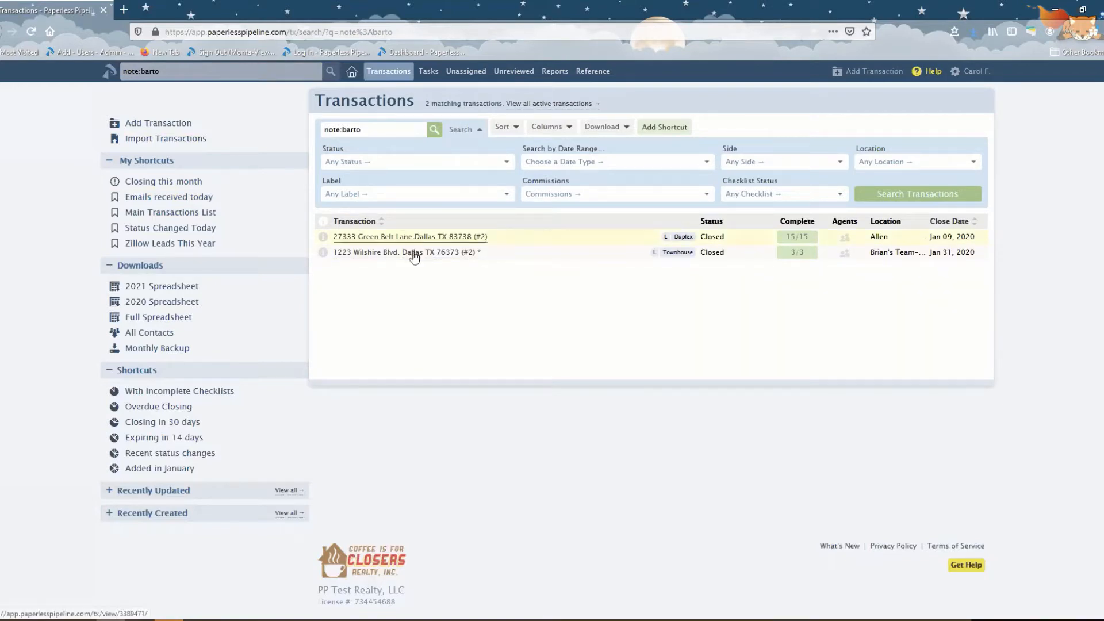
Display the recent searches, rerun "note:barto" from them, and reopen the recent searches list.
click(143, 71)
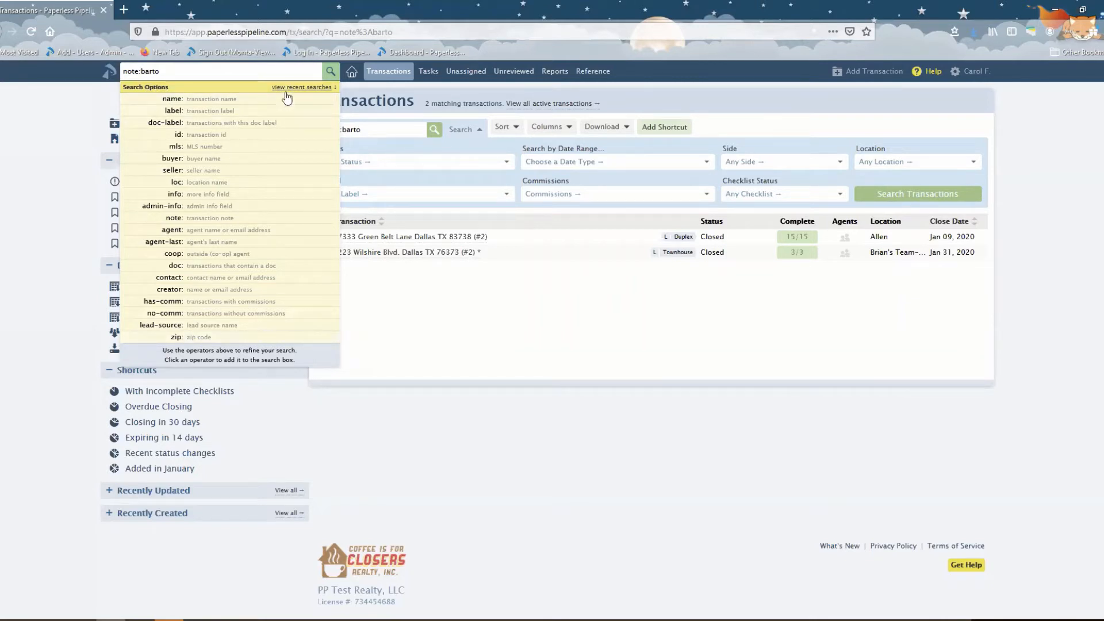
click(305, 88)
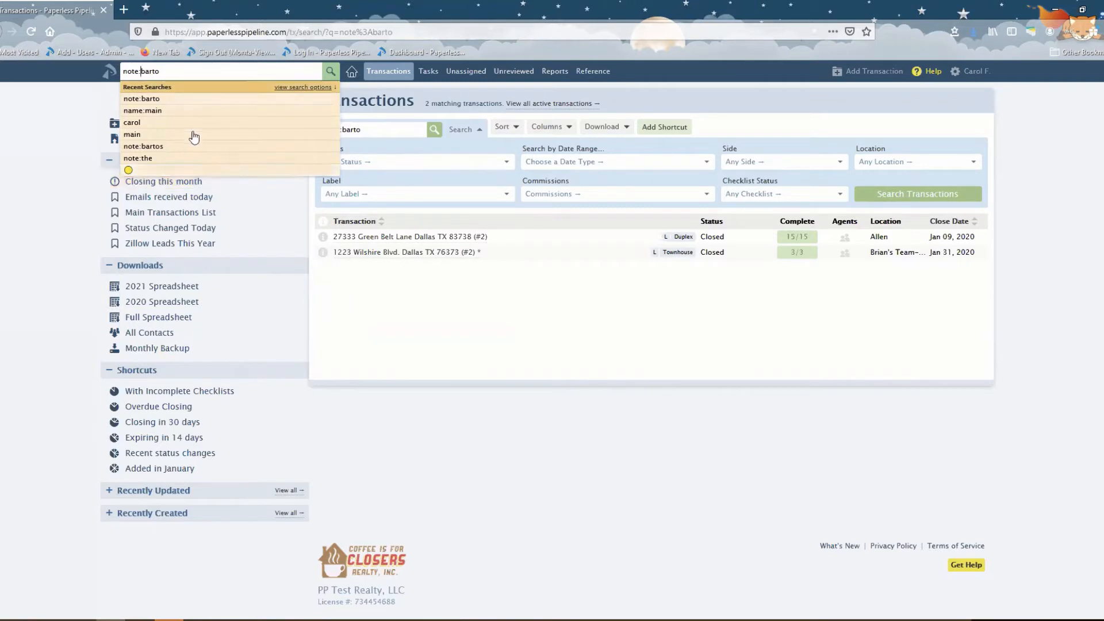
click(147, 99)
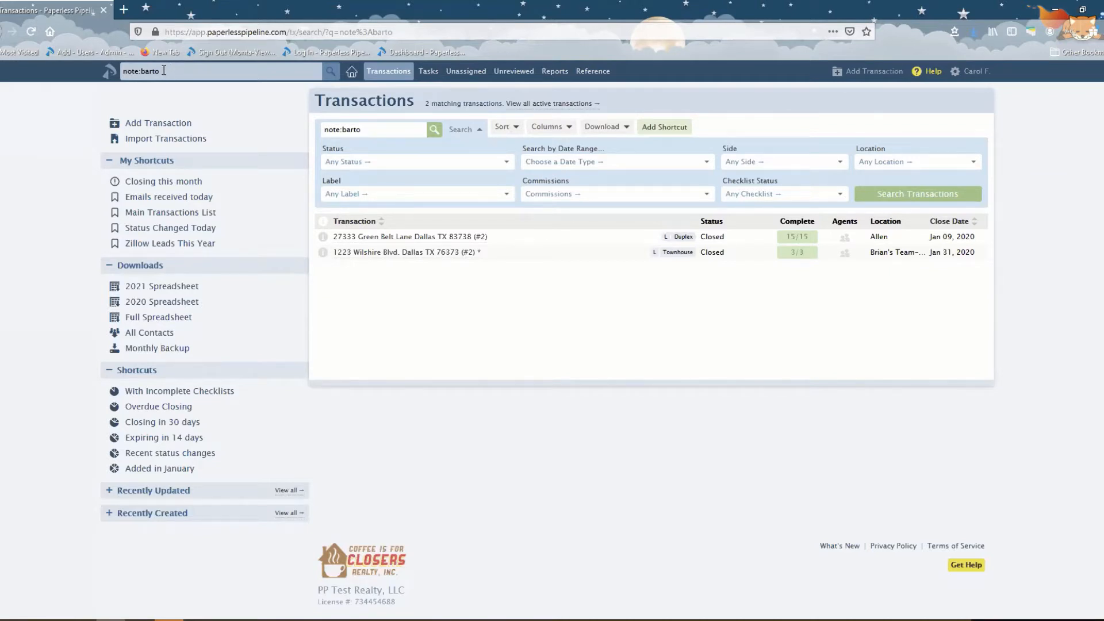
click(119, 66)
click(154, 73)
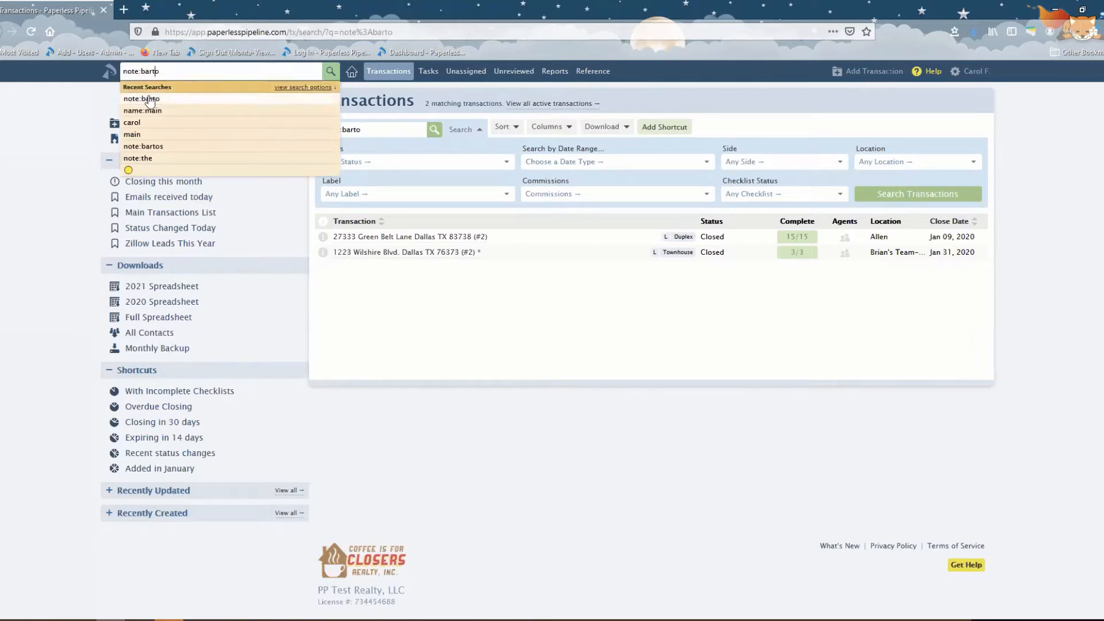
Display the available search operators in the global search and rerun the "note:barto" search.
click(285, 88)
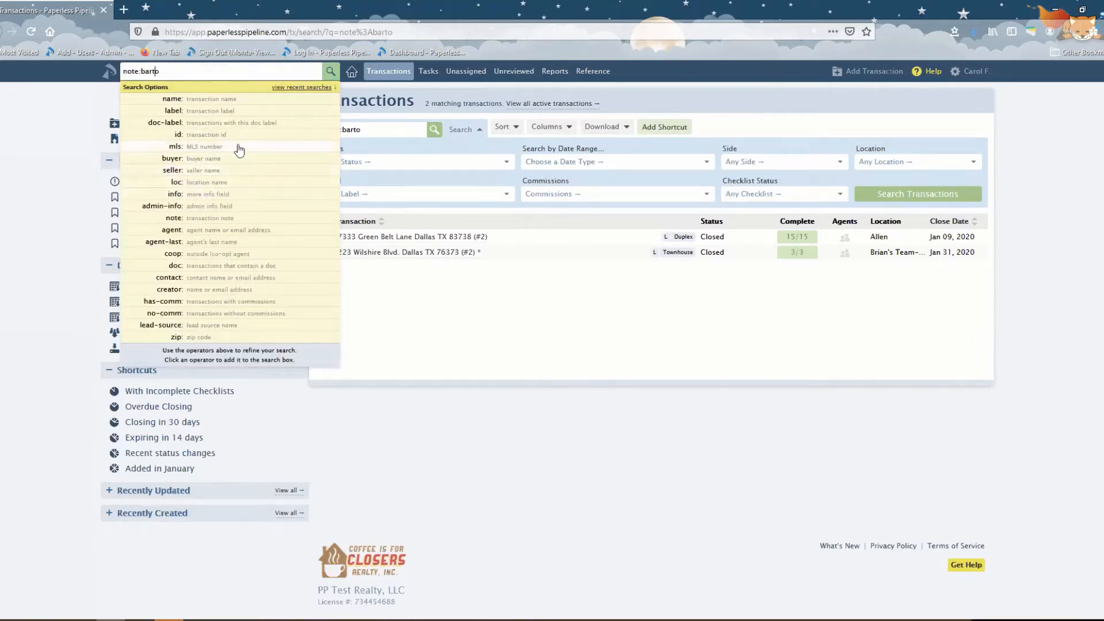
click(329, 73)
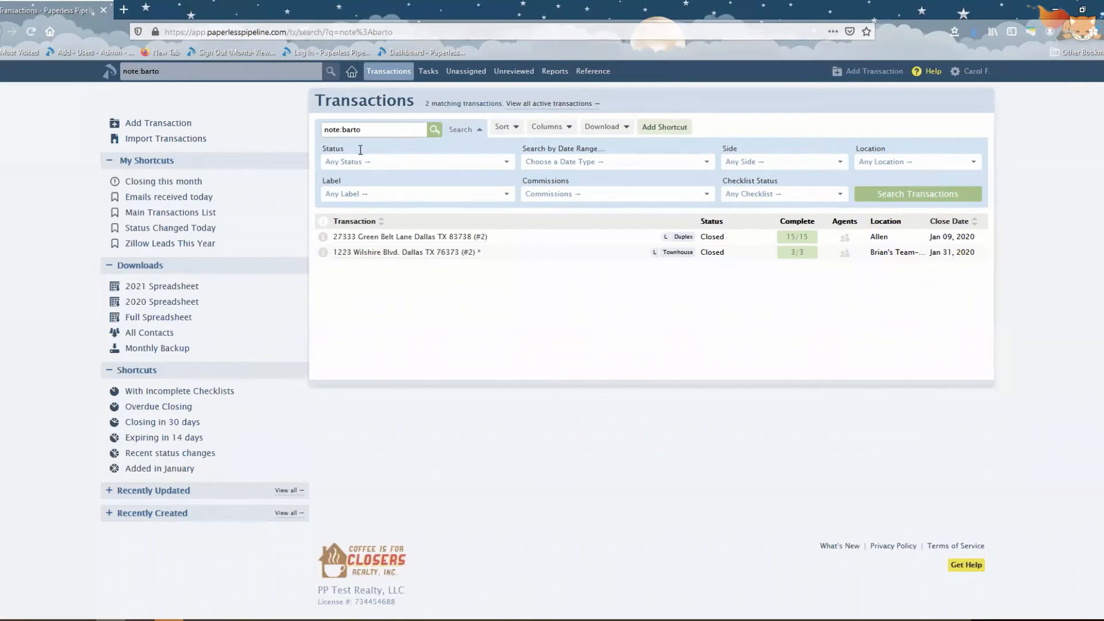
drag(364, 129, 321, 127)
click(363, 128)
Review the options offered by the Status, Date Type and Side filters.
click(494, 167)
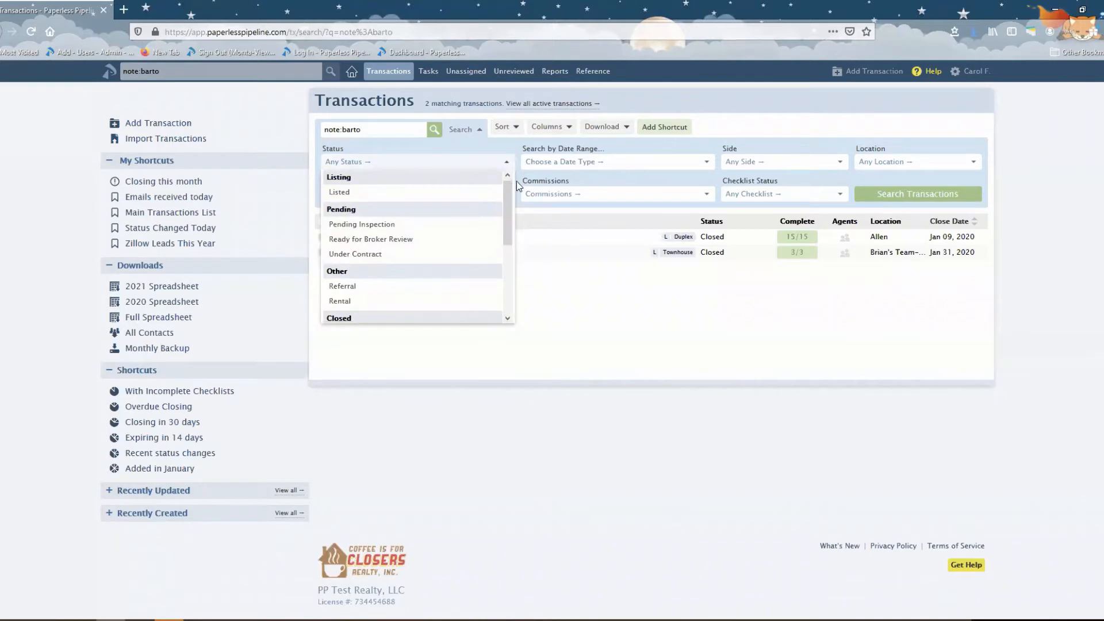
click(626, 164)
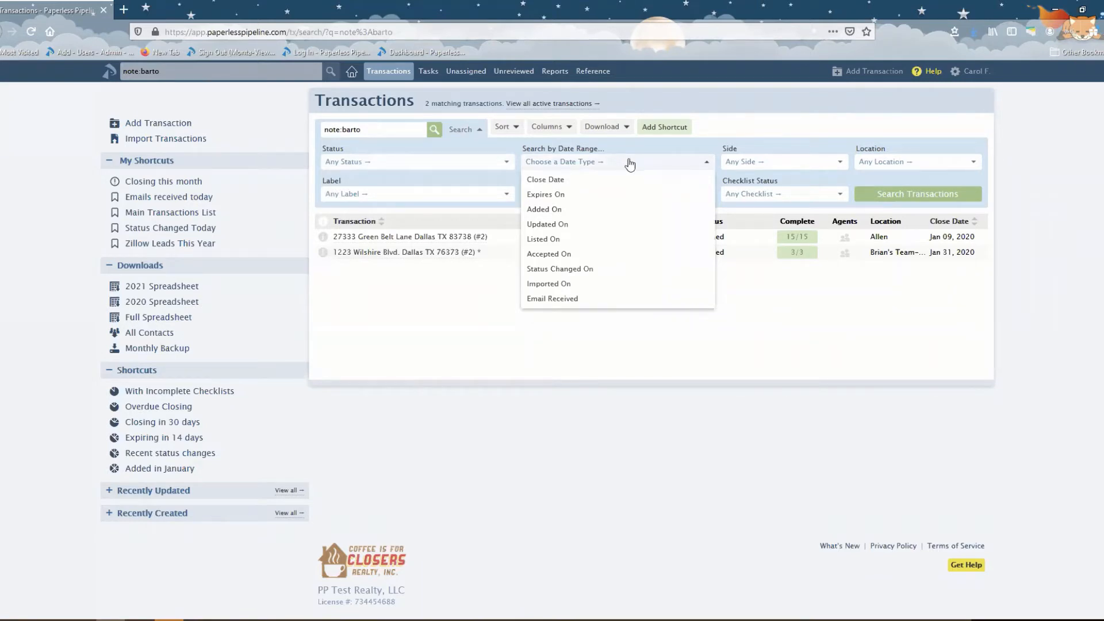
click(832, 167)
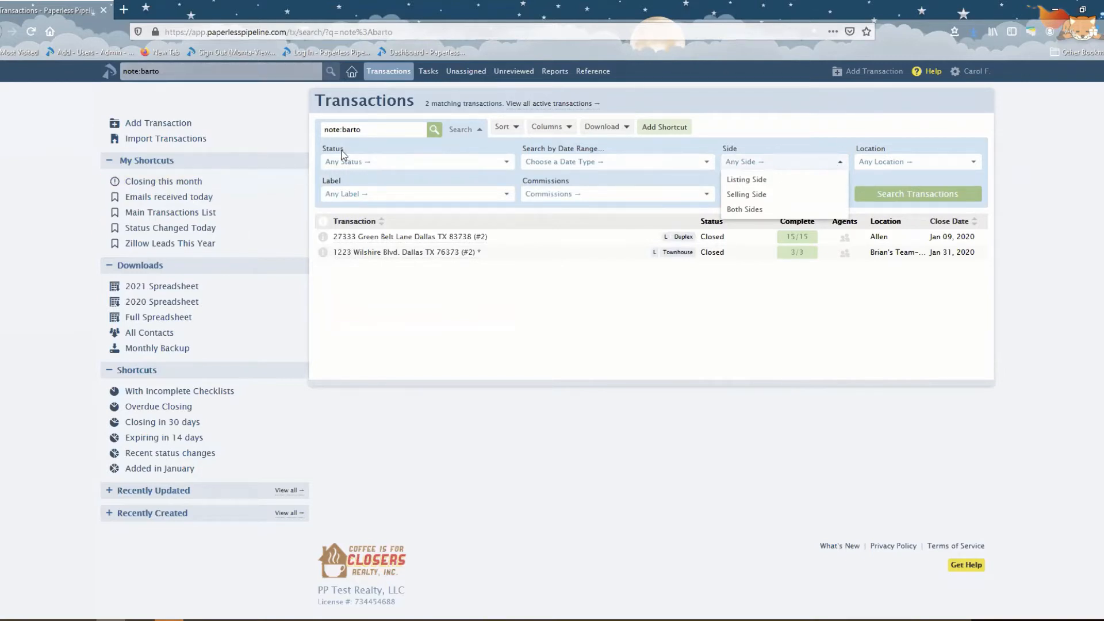
click(368, 129)
Search transactions by the agent's last name using the agent operator in the global search.
click(161, 71)
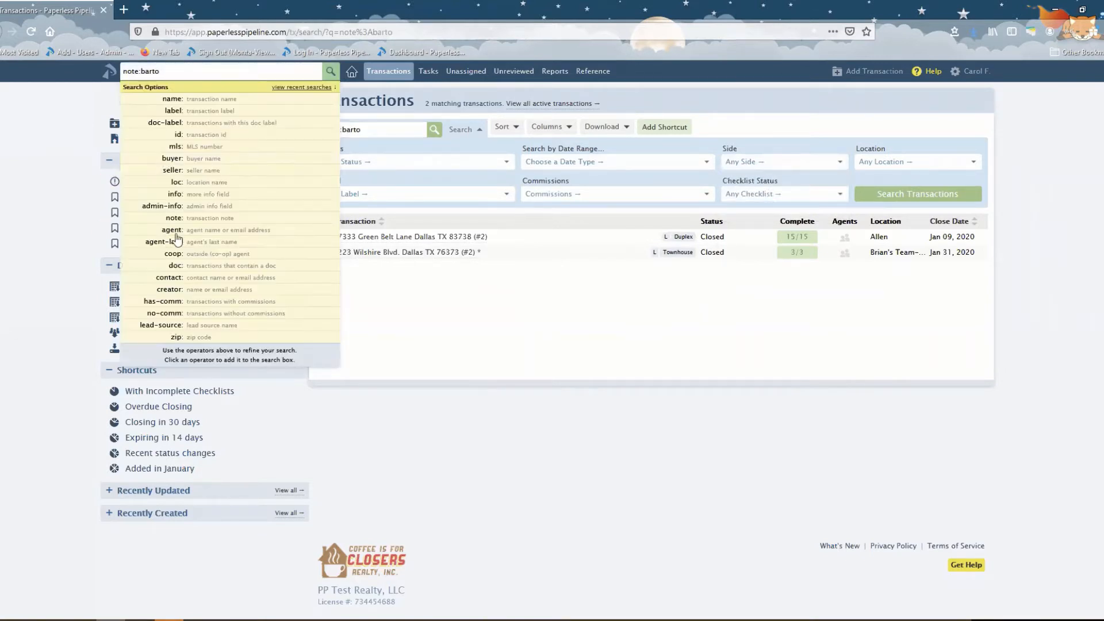
click(201, 232)
text(francis)
key(Return)
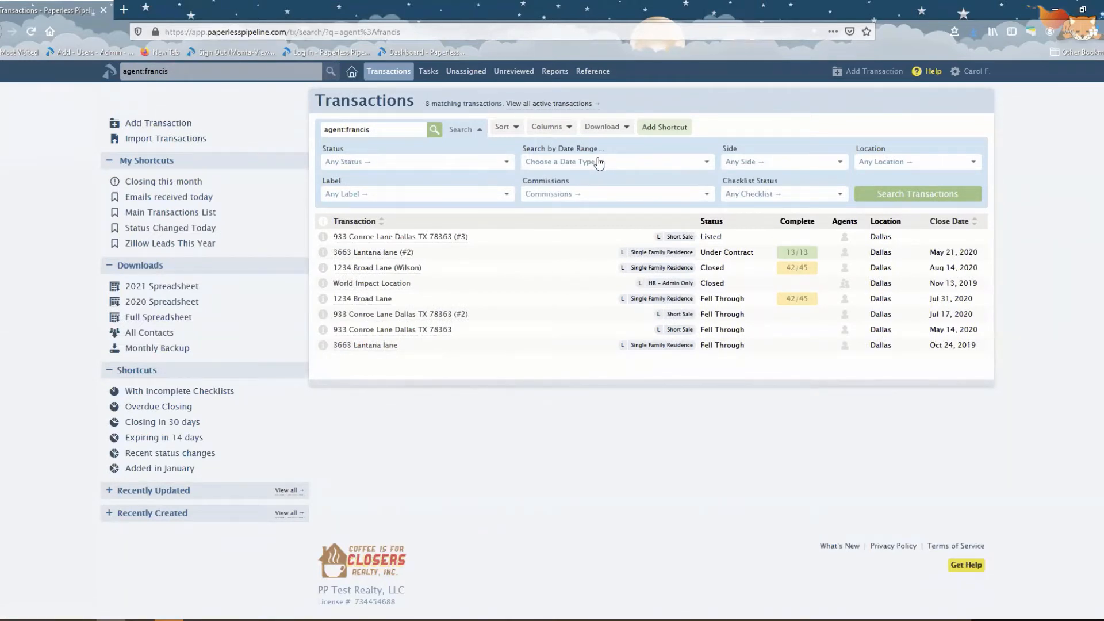
Filter the agent's transactions to Listing Side and run the search.
click(760, 166)
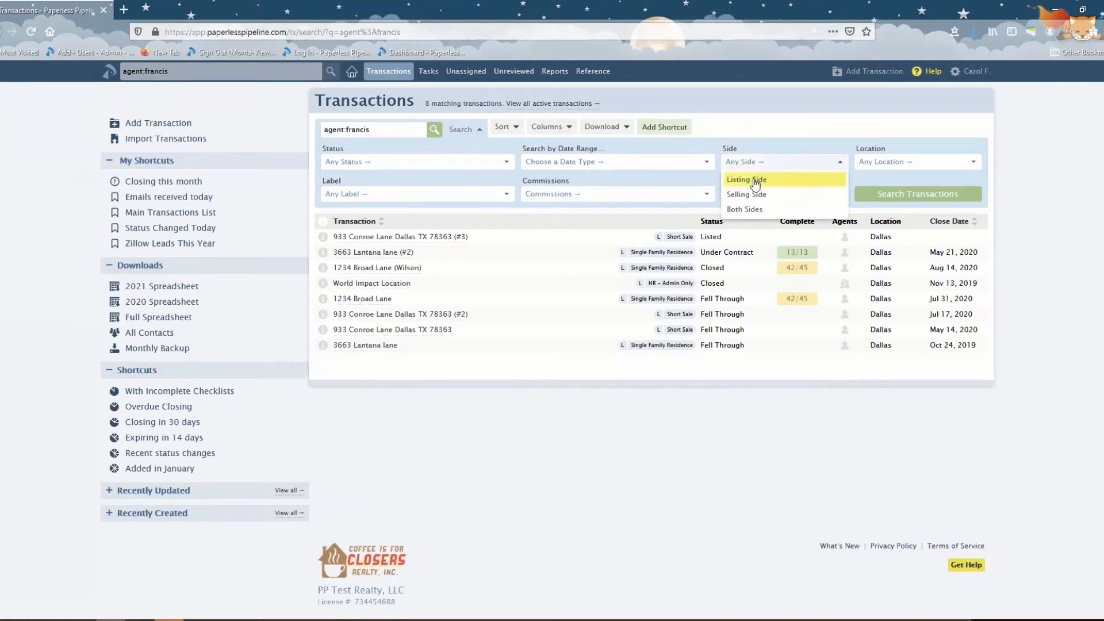
click(755, 181)
click(887, 194)
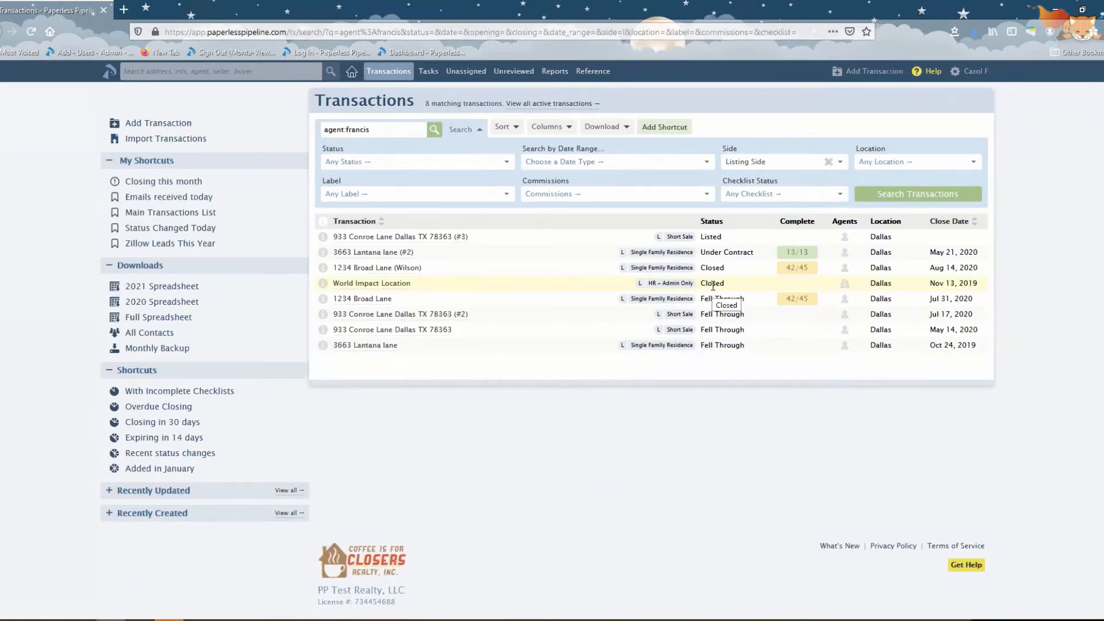
Review the options offered by the Location, Label and Commissions filters without choosing any.
click(891, 163)
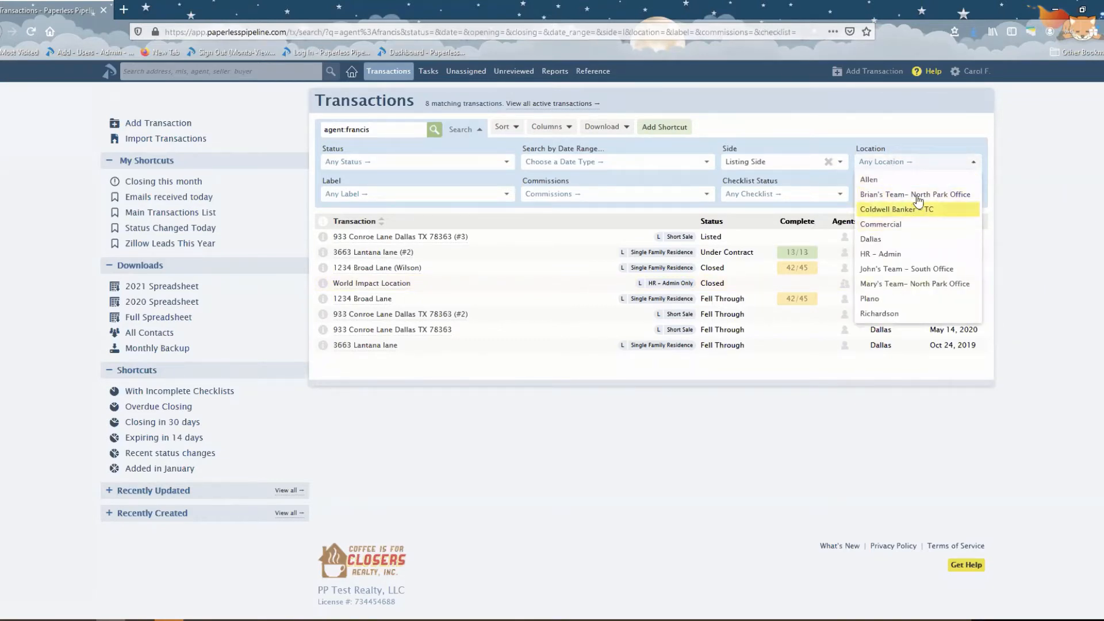
click(426, 277)
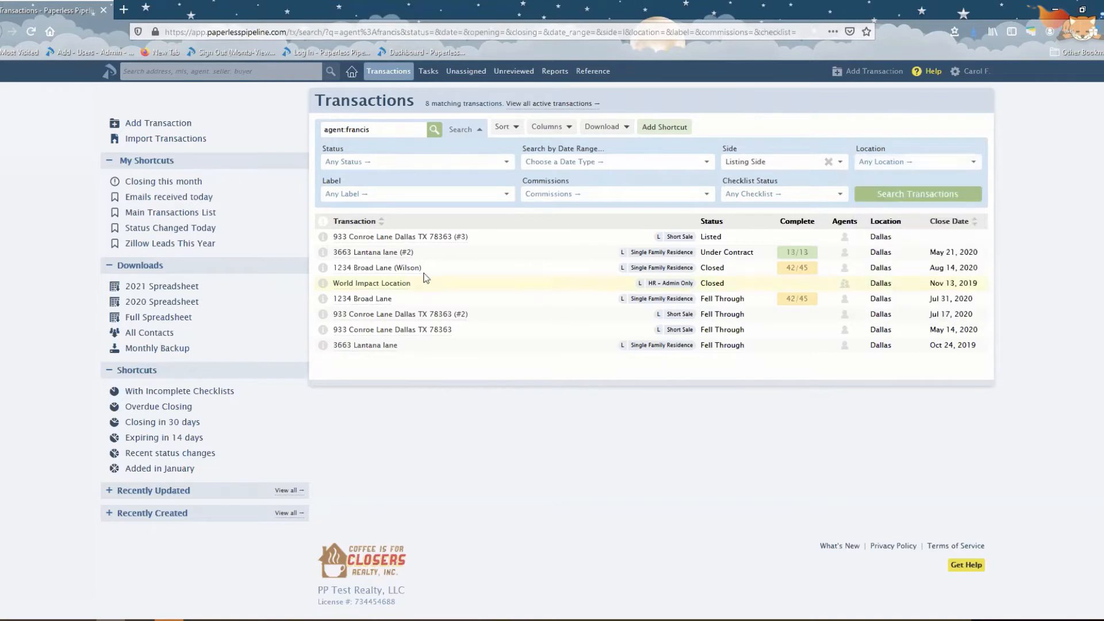
click(404, 196)
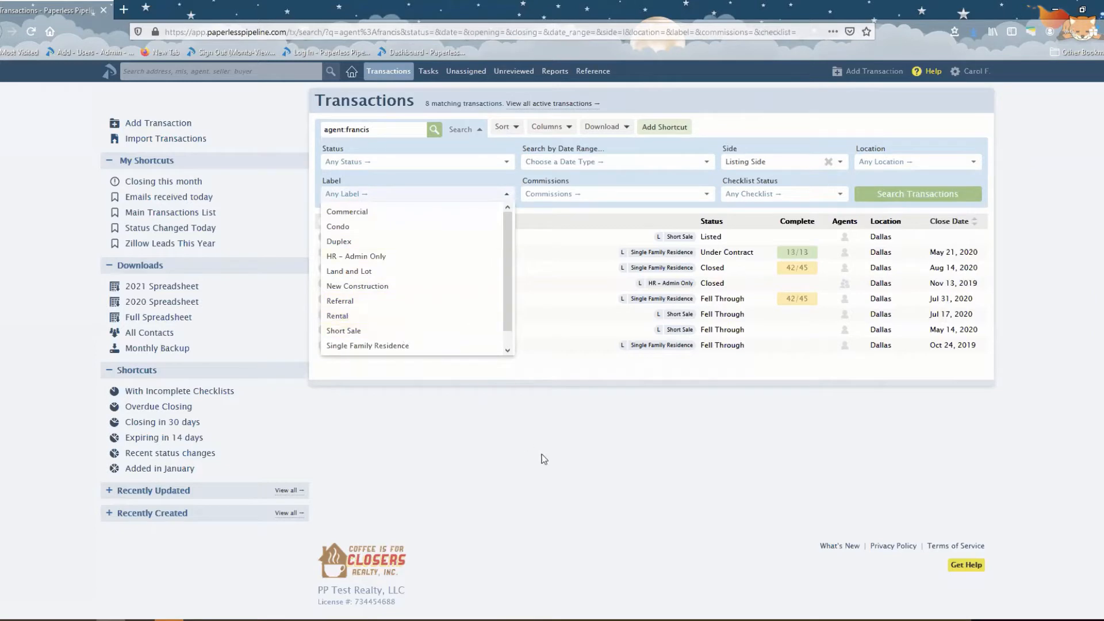
click(656, 194)
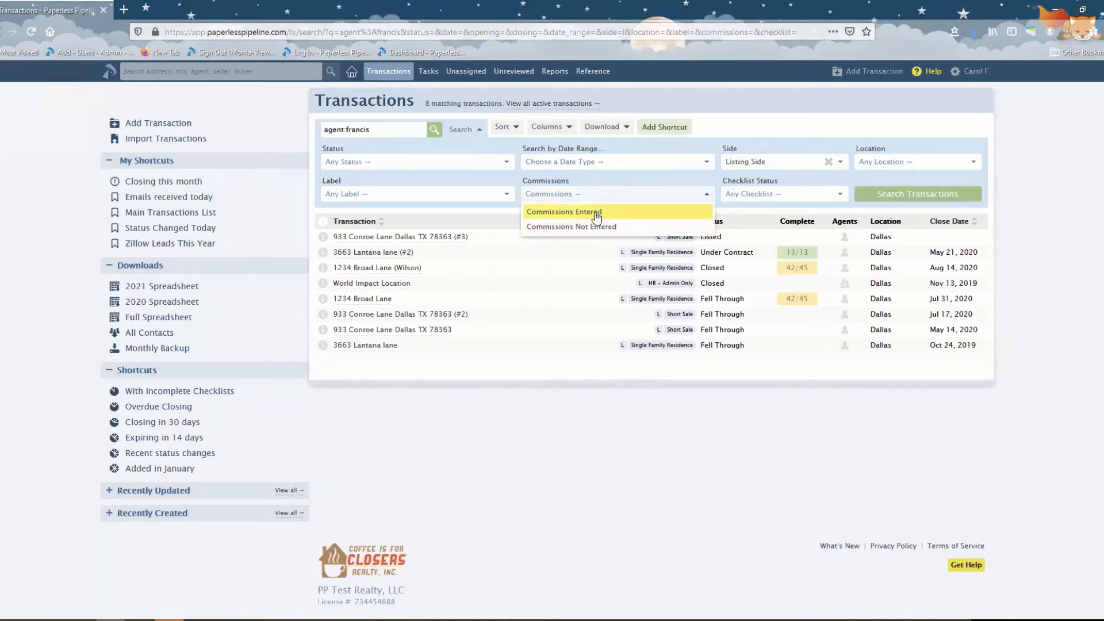
click(631, 413)
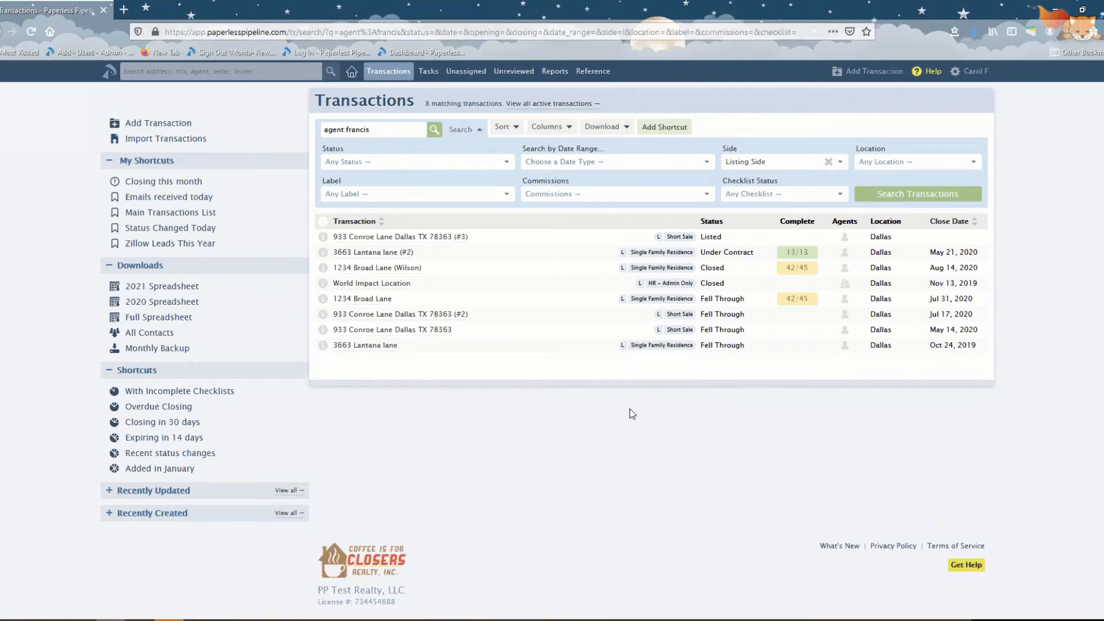
Search the agent's listing-side transactions with the Checklist Status filter set to Incomplete, and return to the previous results page.
click(801, 195)
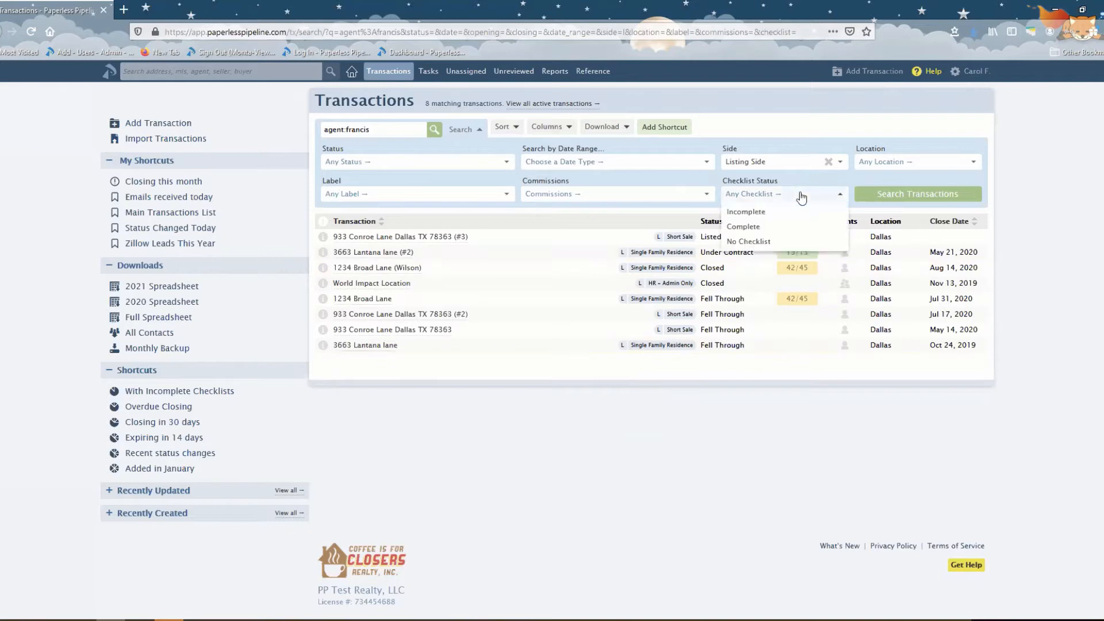
click(776, 214)
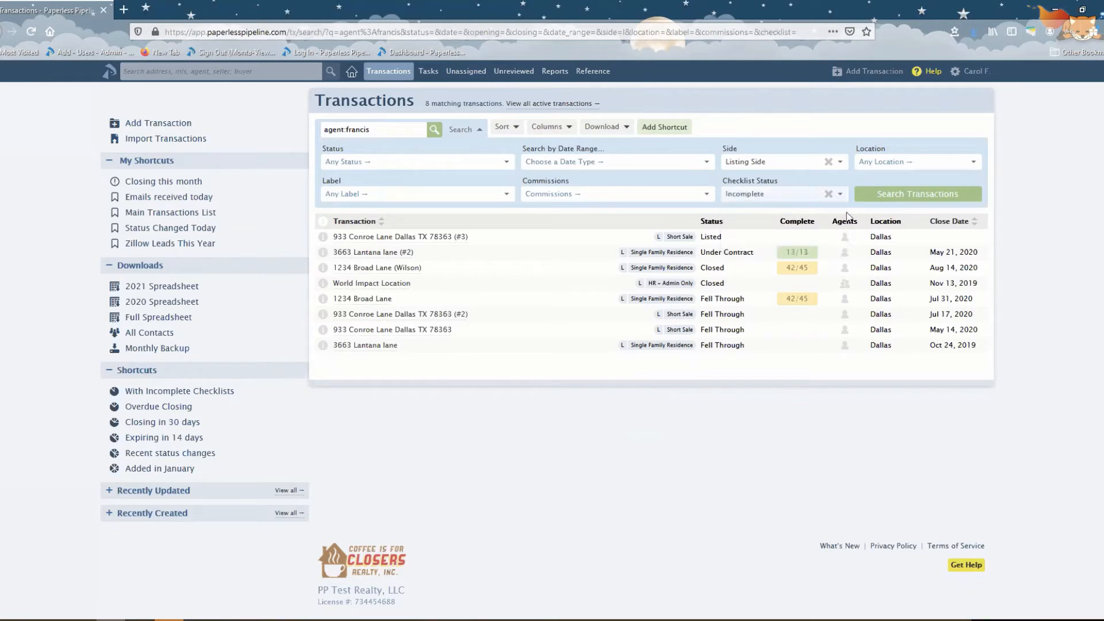
click(912, 197)
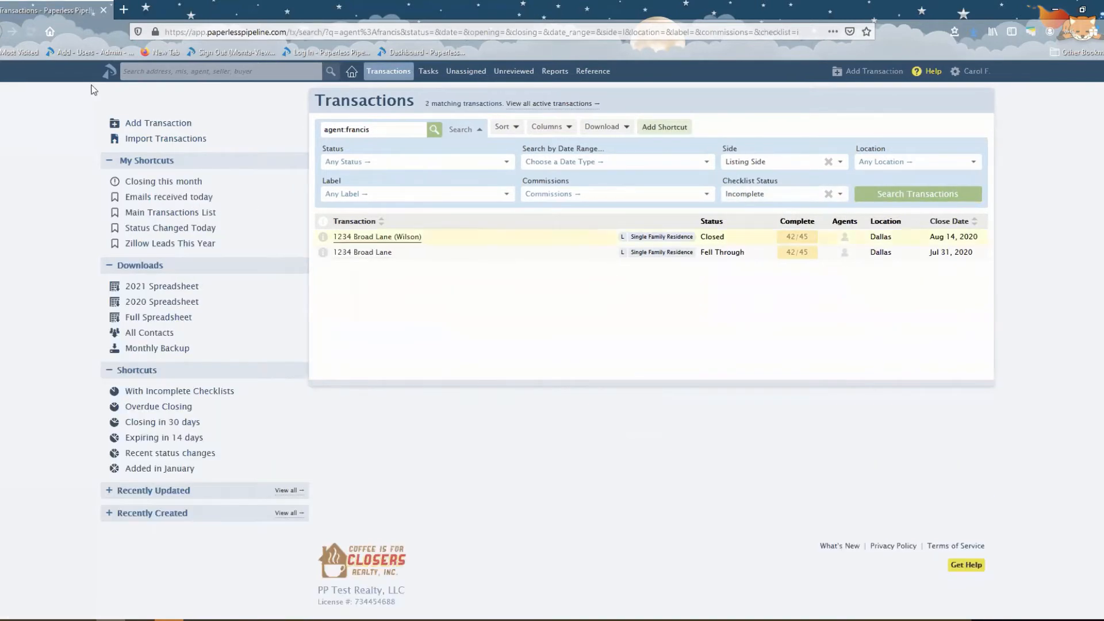
click(1, 31)
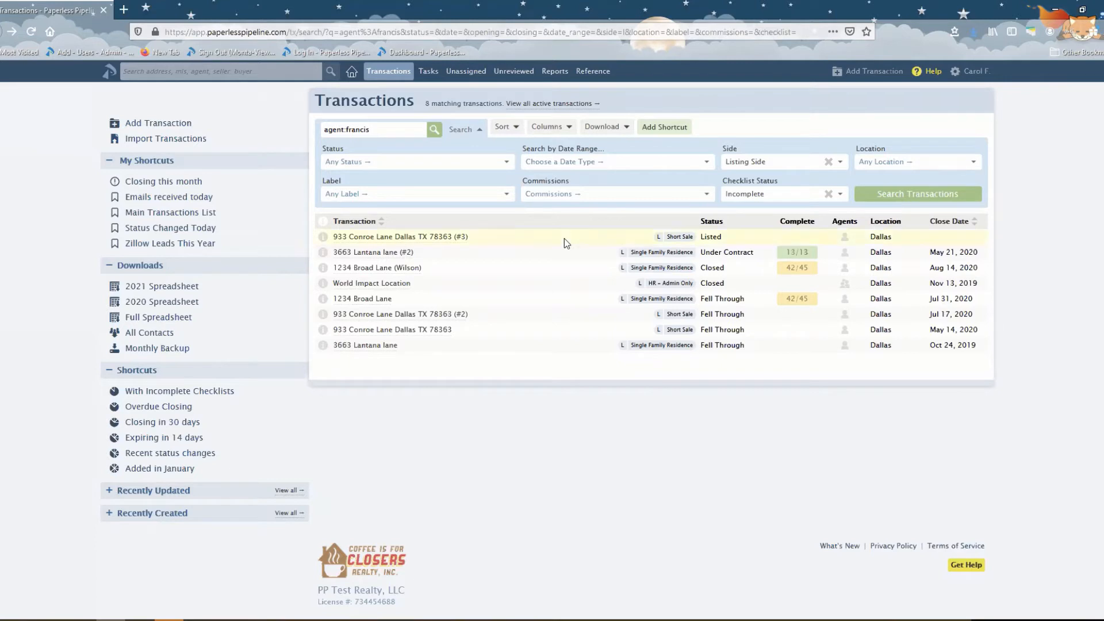
Set the Status filter to Listed, look through the other statuses, and change it to the whole Pending group.
click(383, 168)
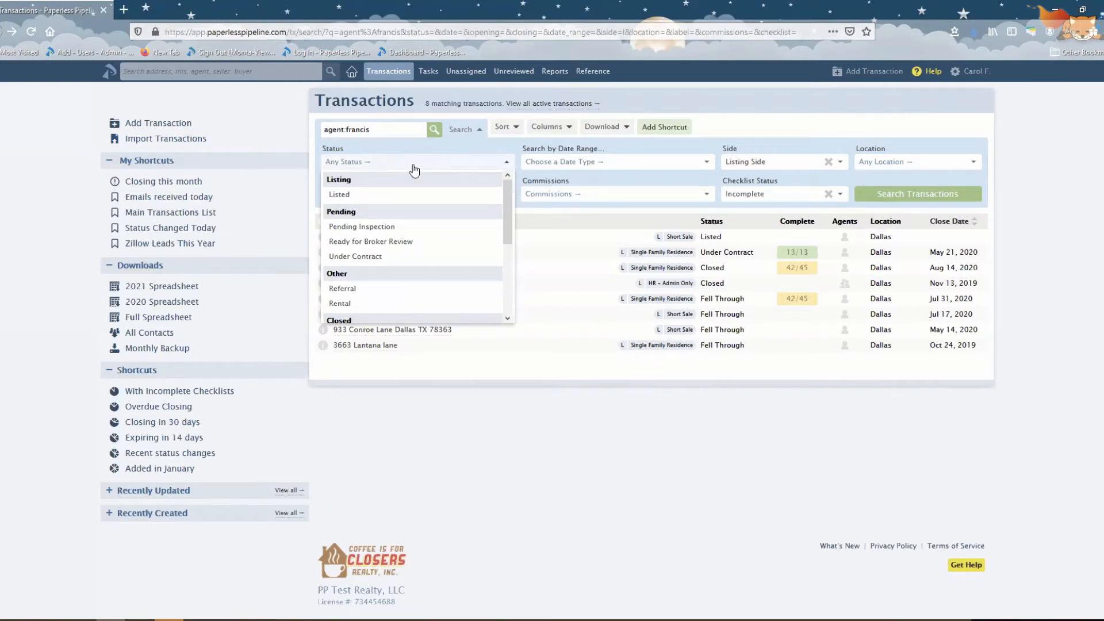
click(351, 197)
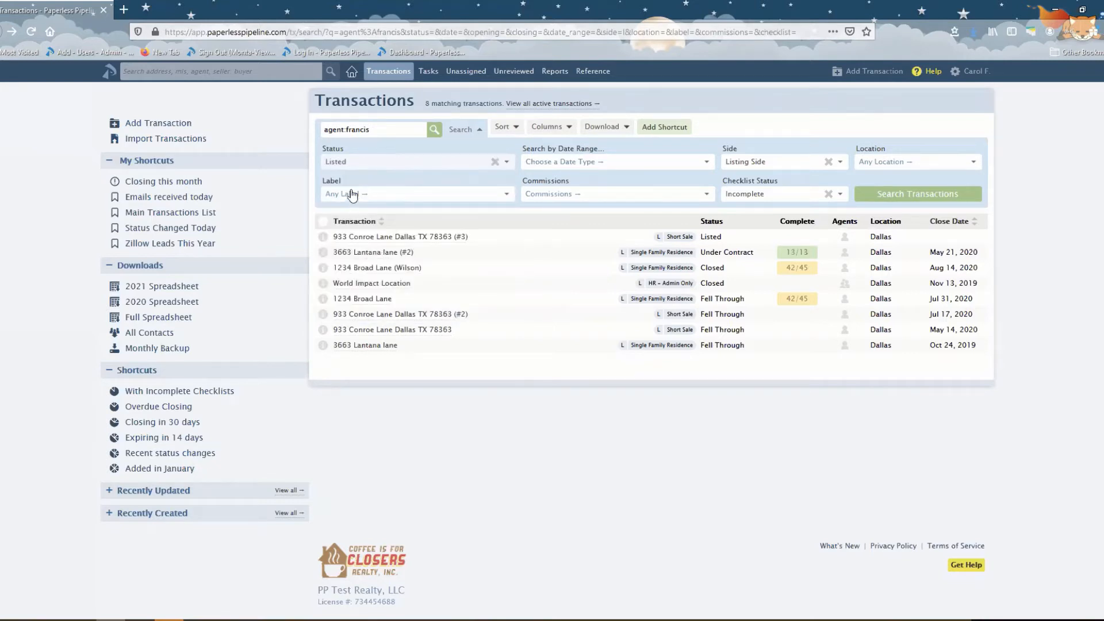
click(382, 167)
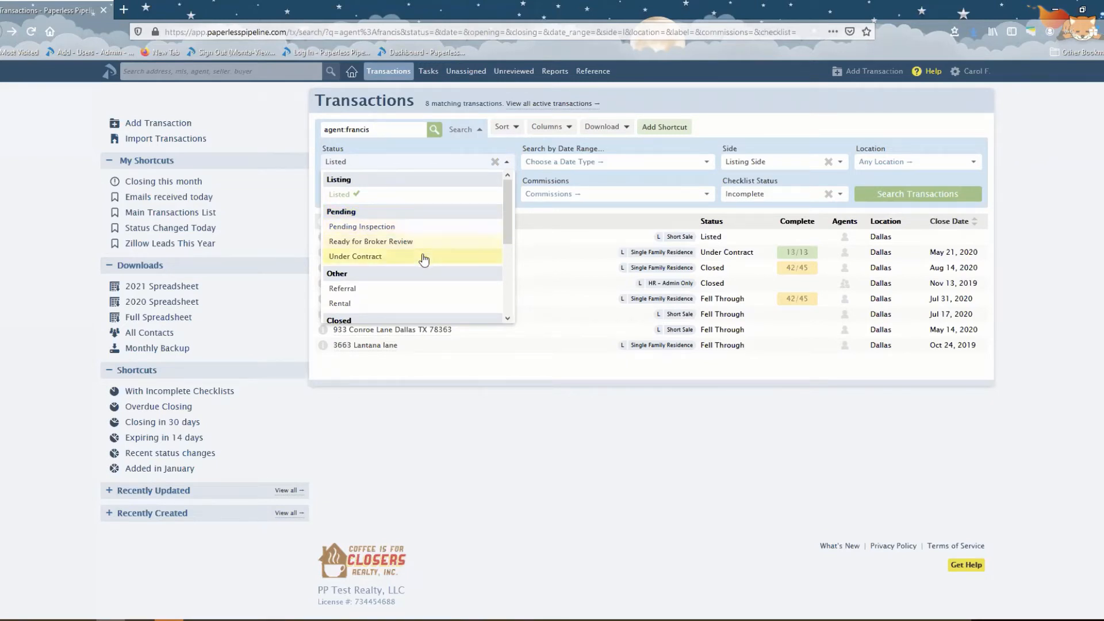
scroll(509, 224, down, 2)
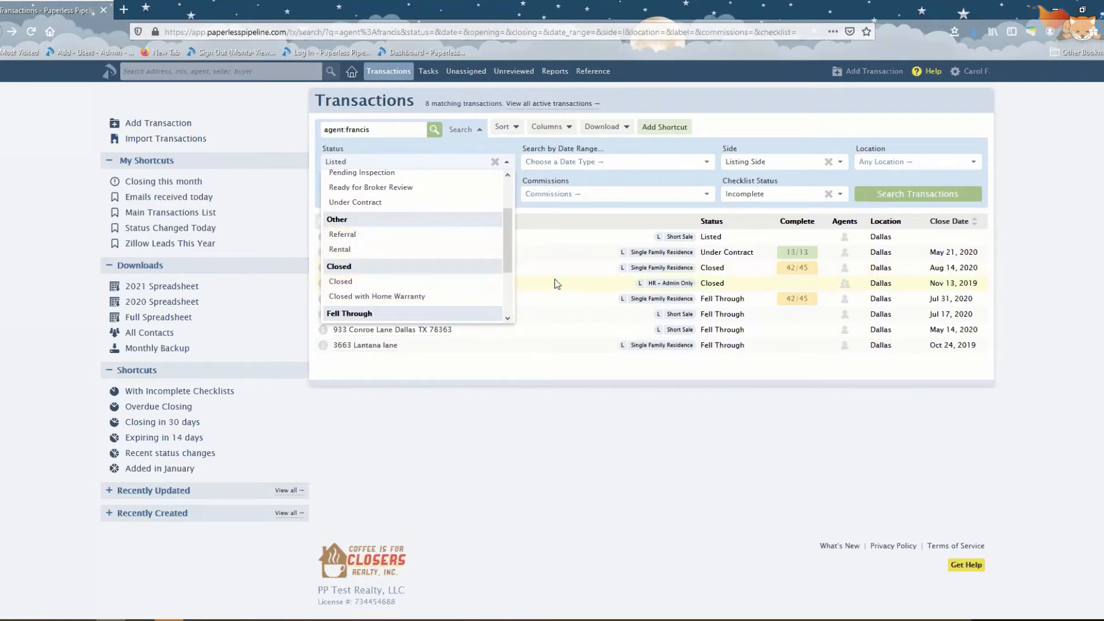
scroll(480, 284, up, 2)
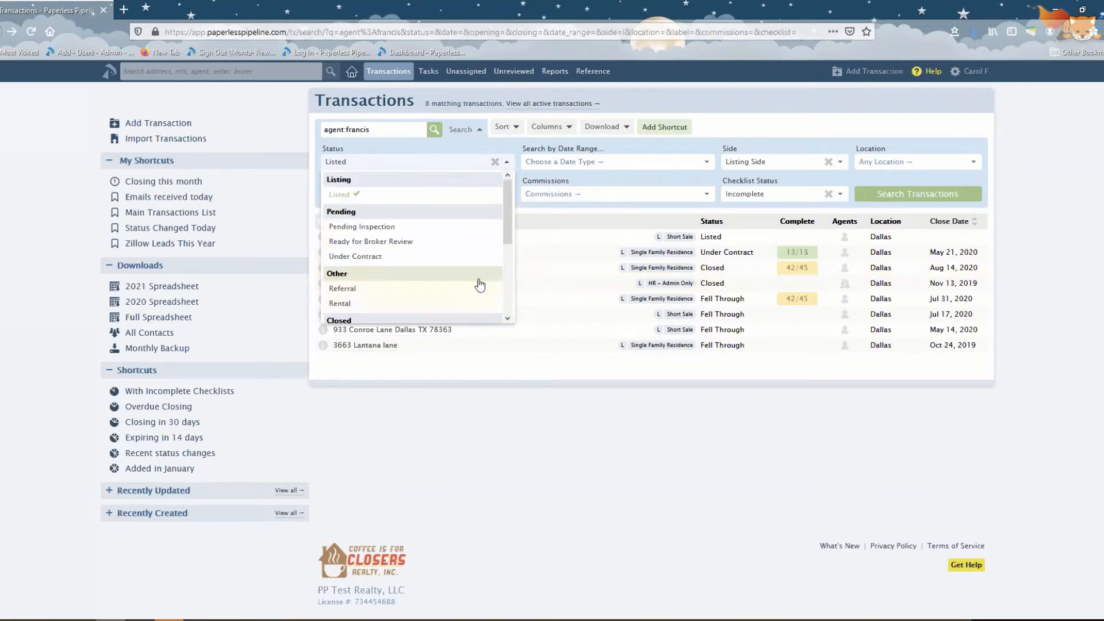
click(339, 214)
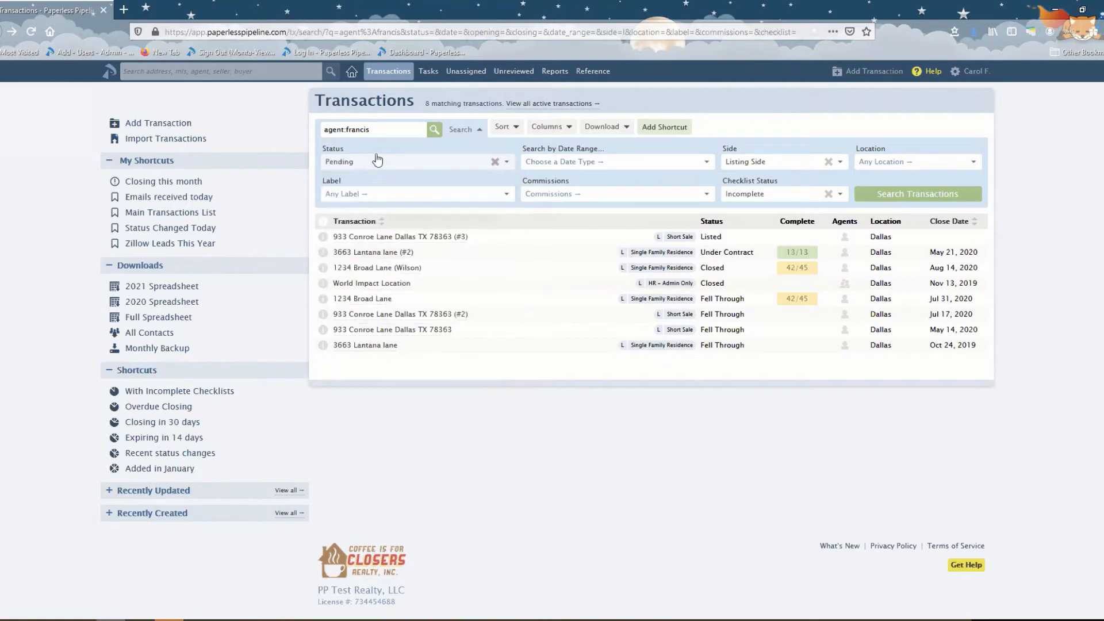
Clear the agent search term and search for all Pending transactions on the Listing Side with incomplete checklists.
drag(373, 129, 310, 127)
key(BackSpace)
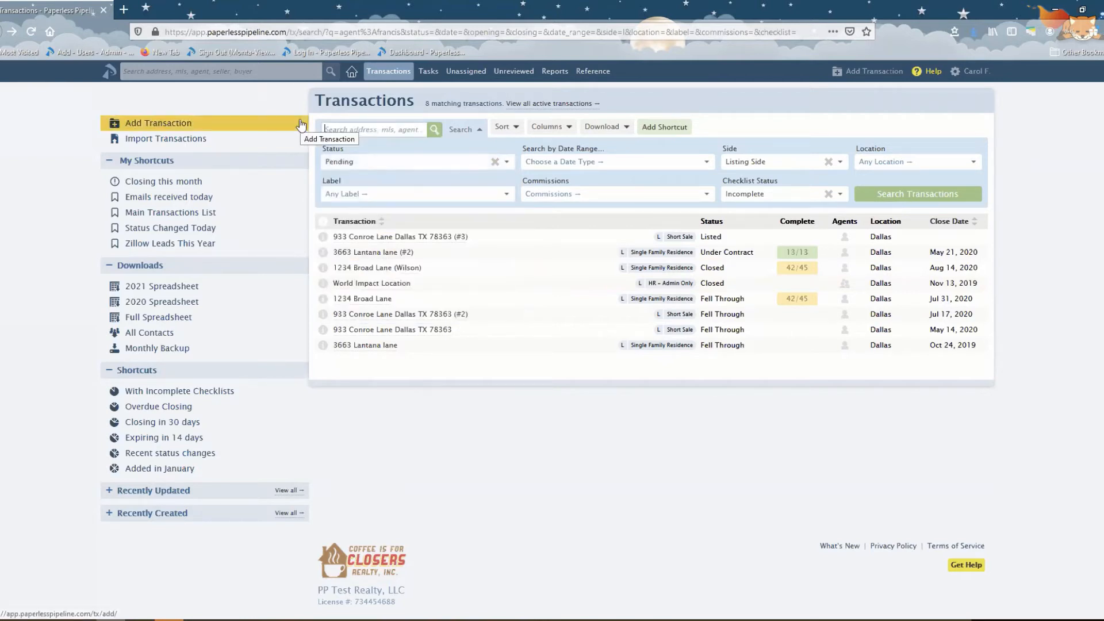
click(361, 165)
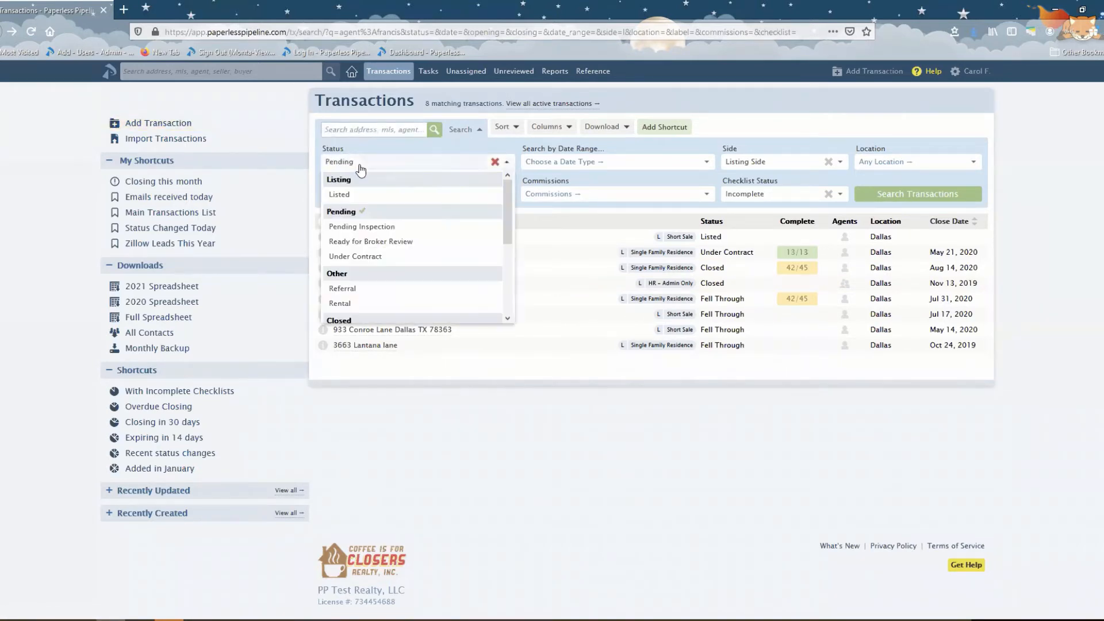
click(341, 212)
click(893, 197)
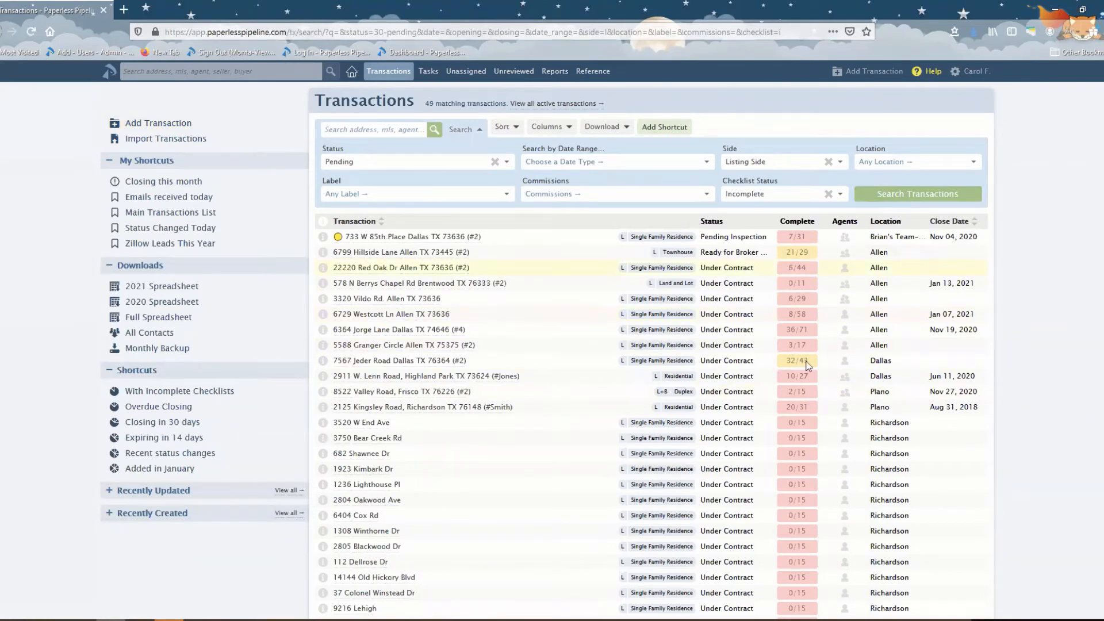
mouse_move(781, 366)
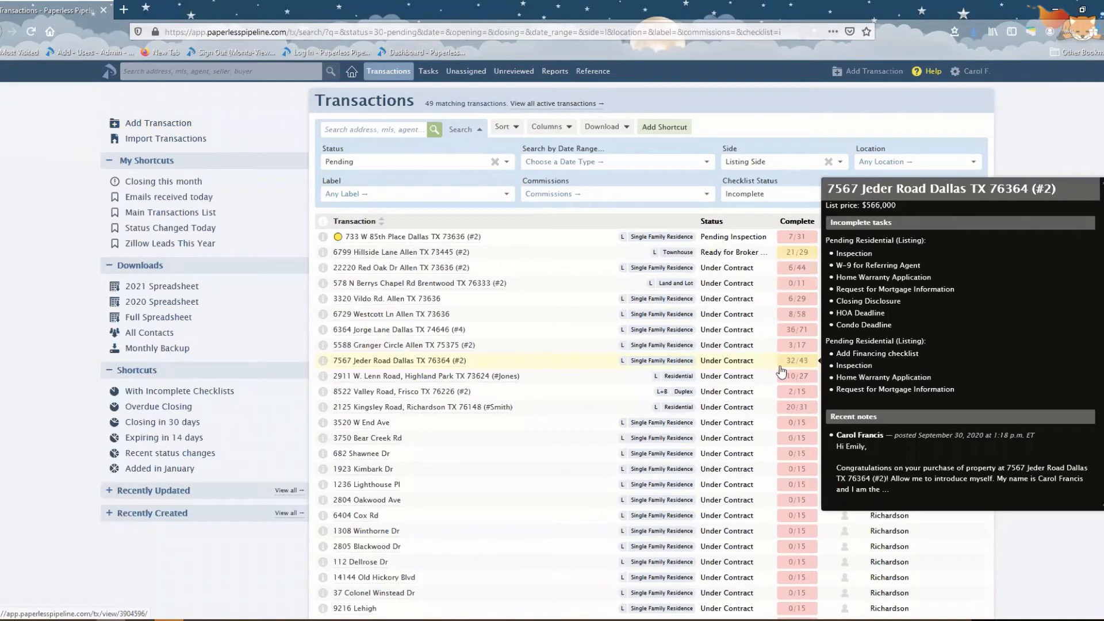
Narrow the status options to the pending ones and set the Status filter to Pending Inspection.
click(356, 165)
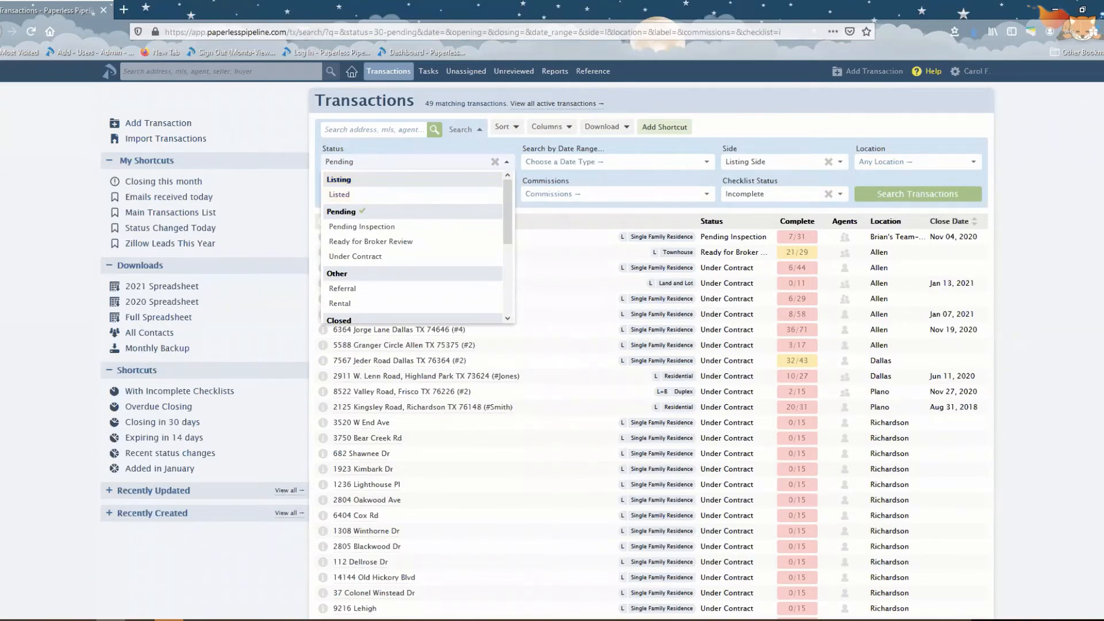
click(368, 167)
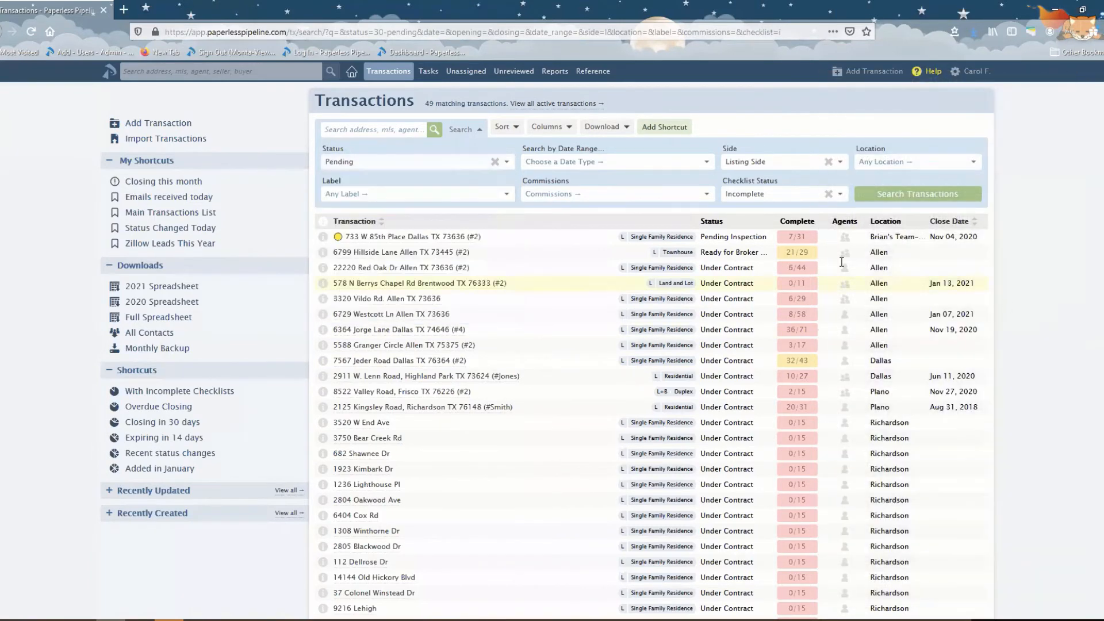
click(368, 165)
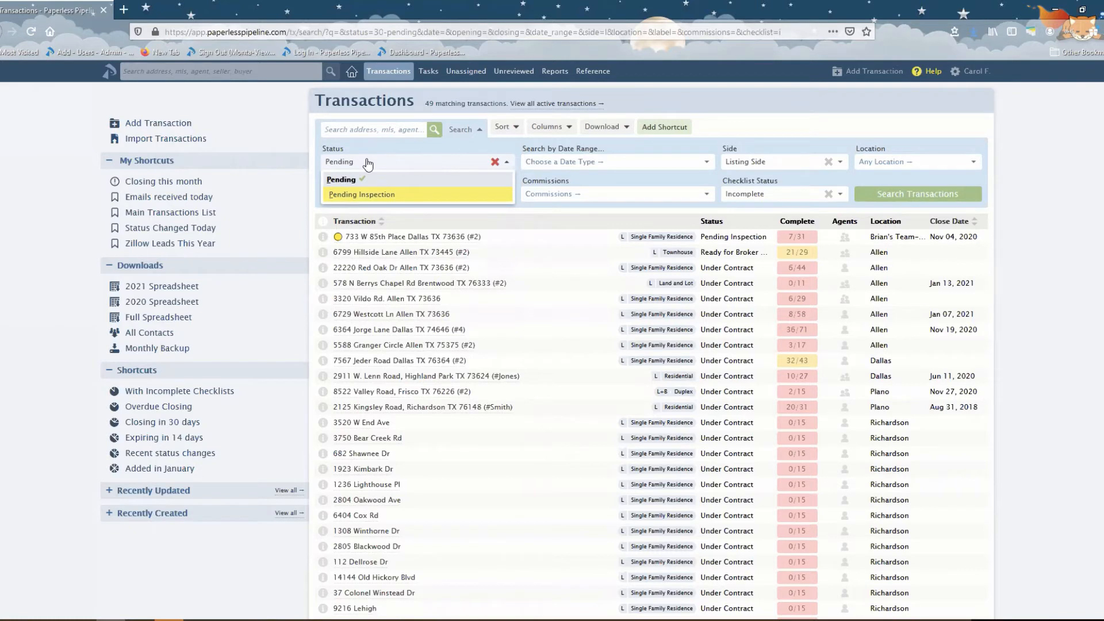
key(Return)
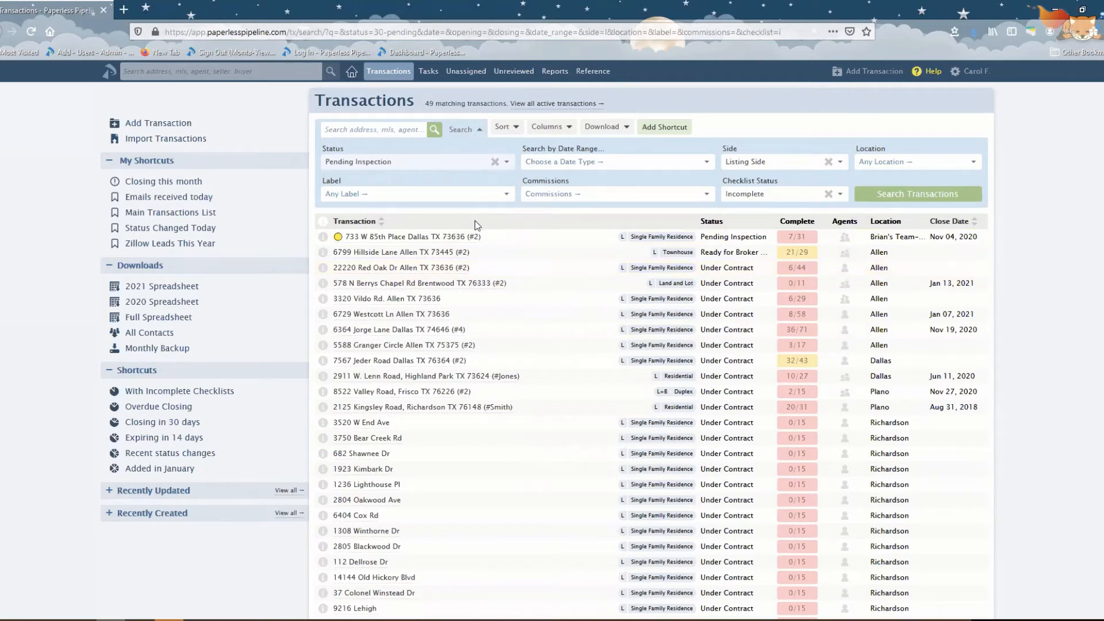
Narrow the status options to the closed ones and set the Status filter to Closed with Home Warranty.
click(433, 167)
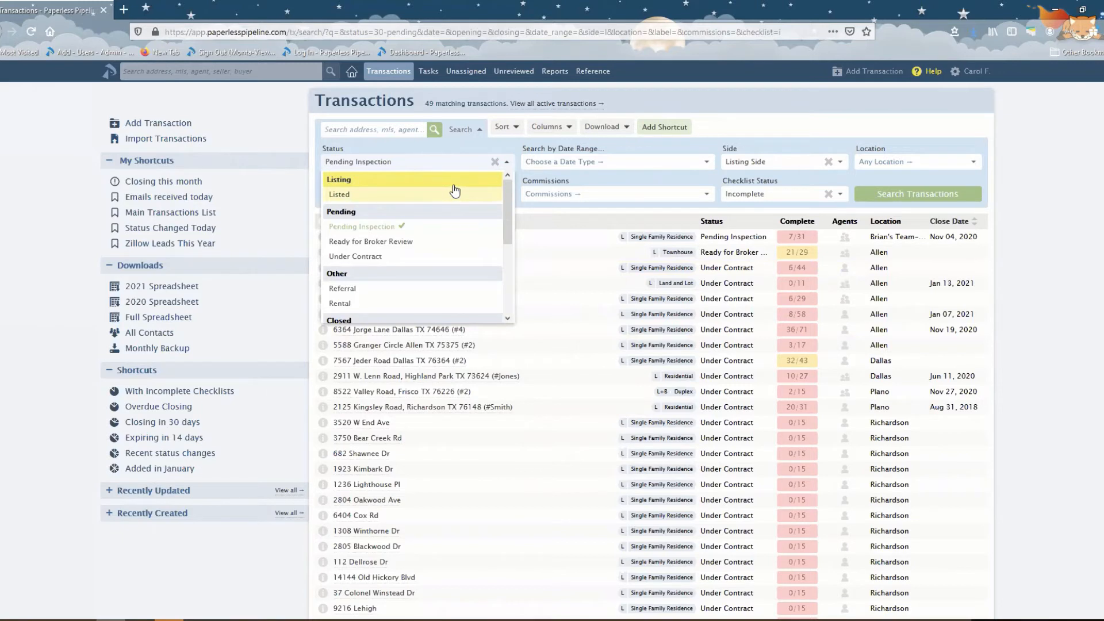
text(cl)
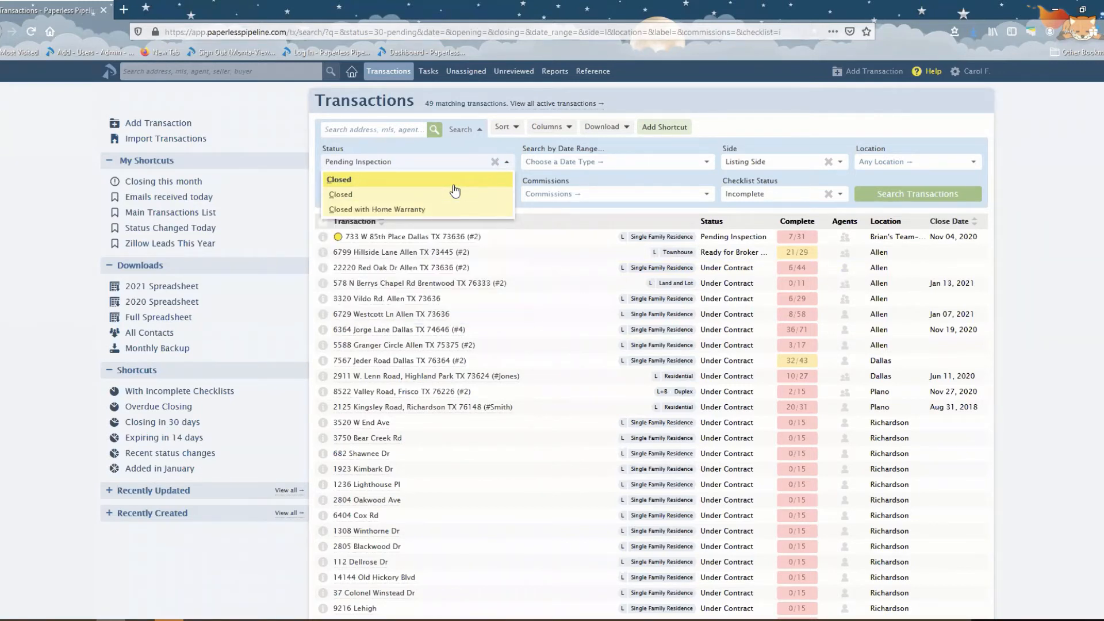
key(Down)
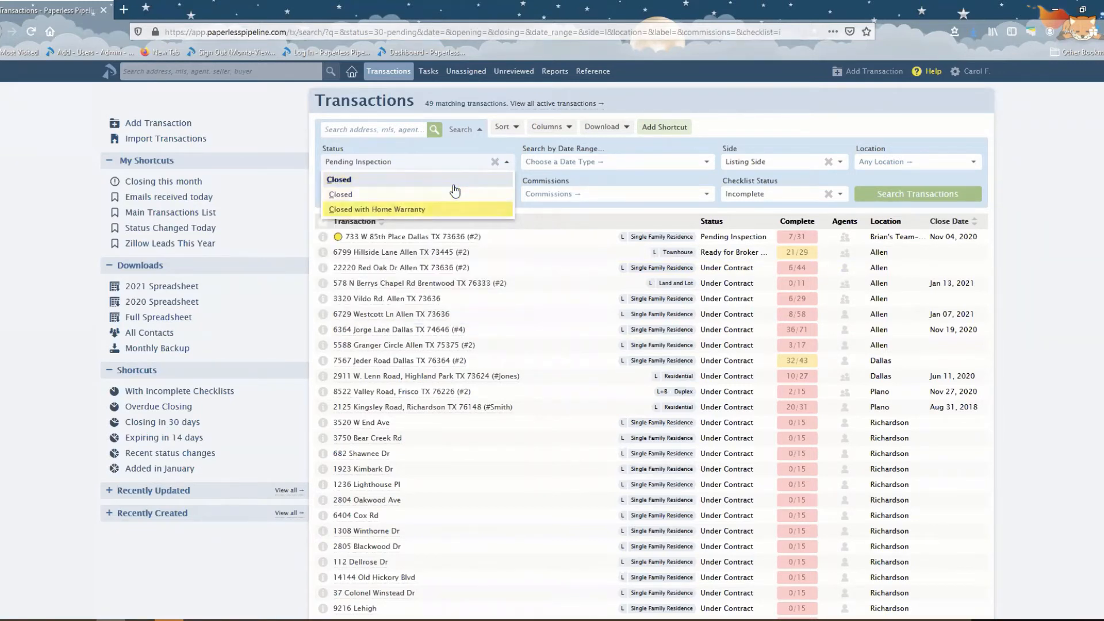
key(Up)
key(Down)
key(Tab)
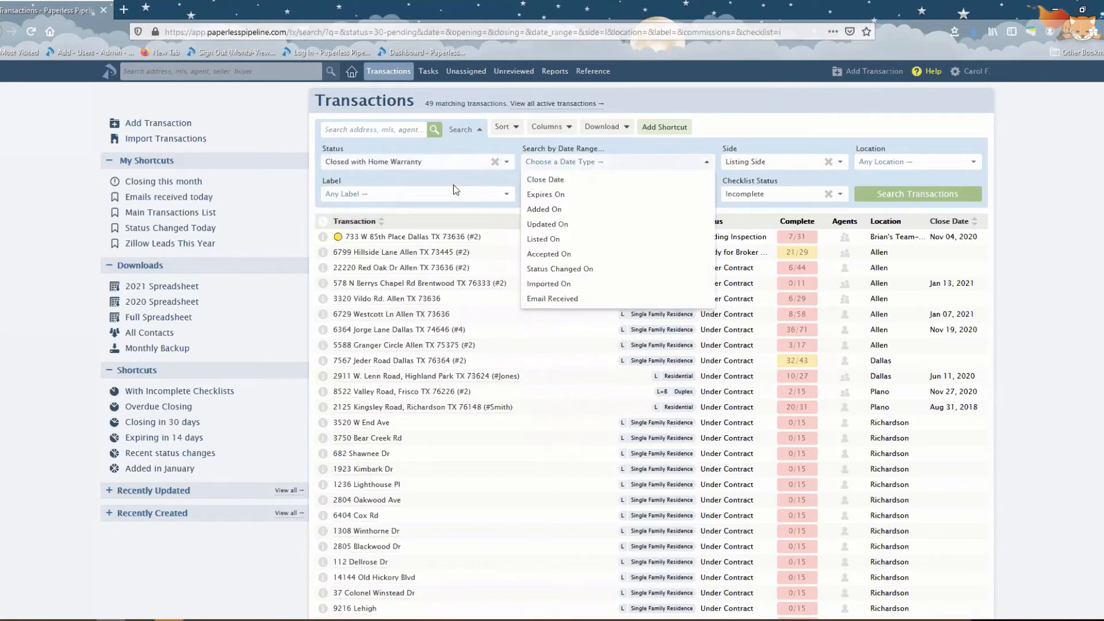
click(1044, 232)
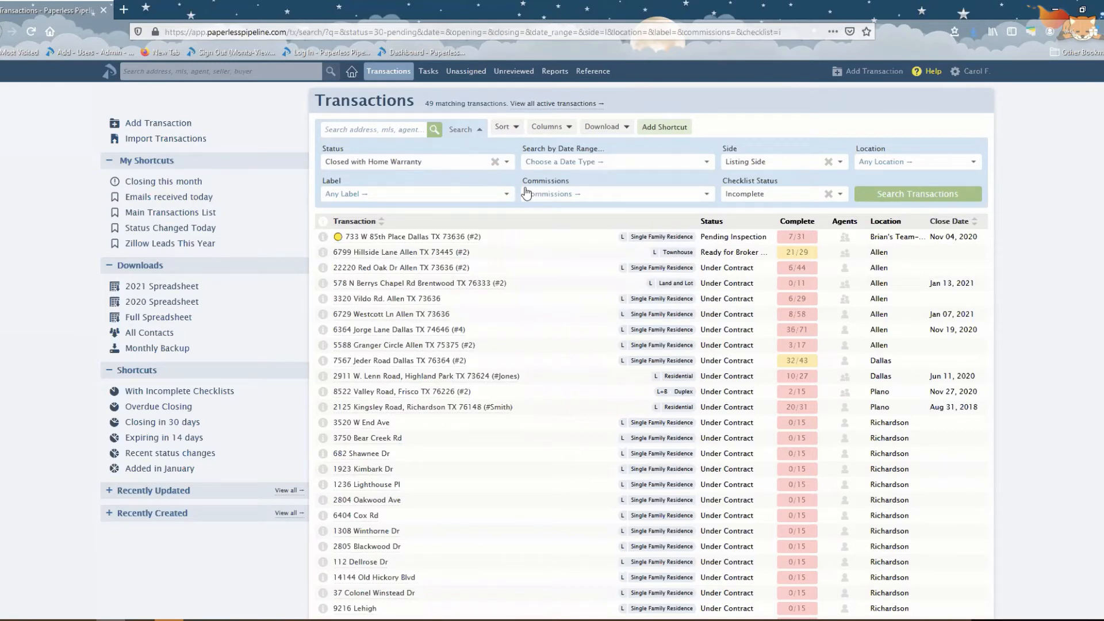
click(596, 165)
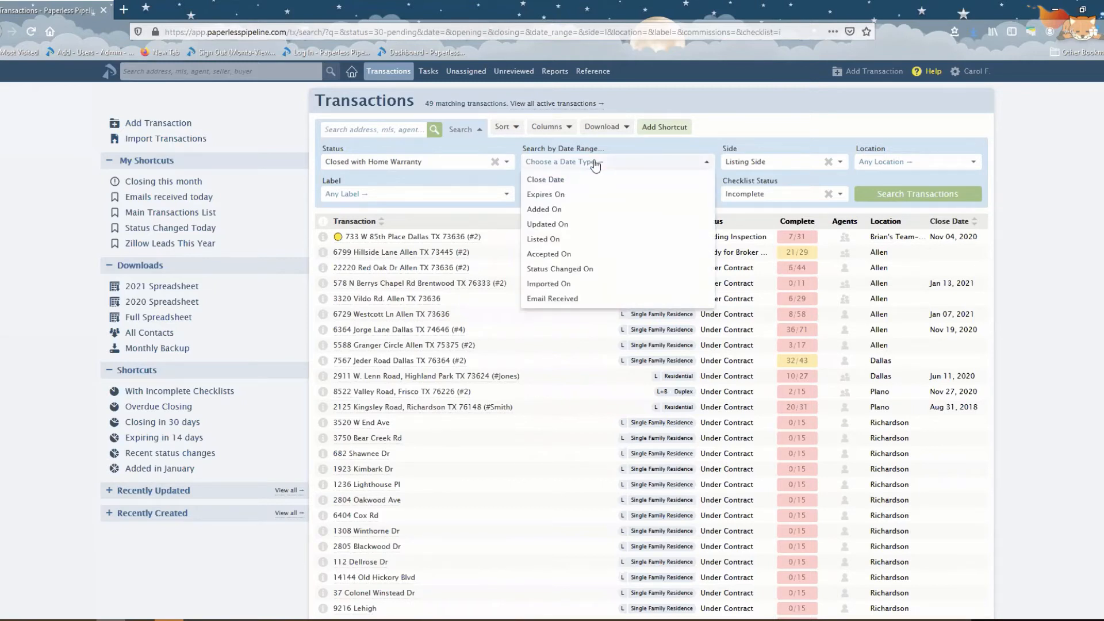
text(s)
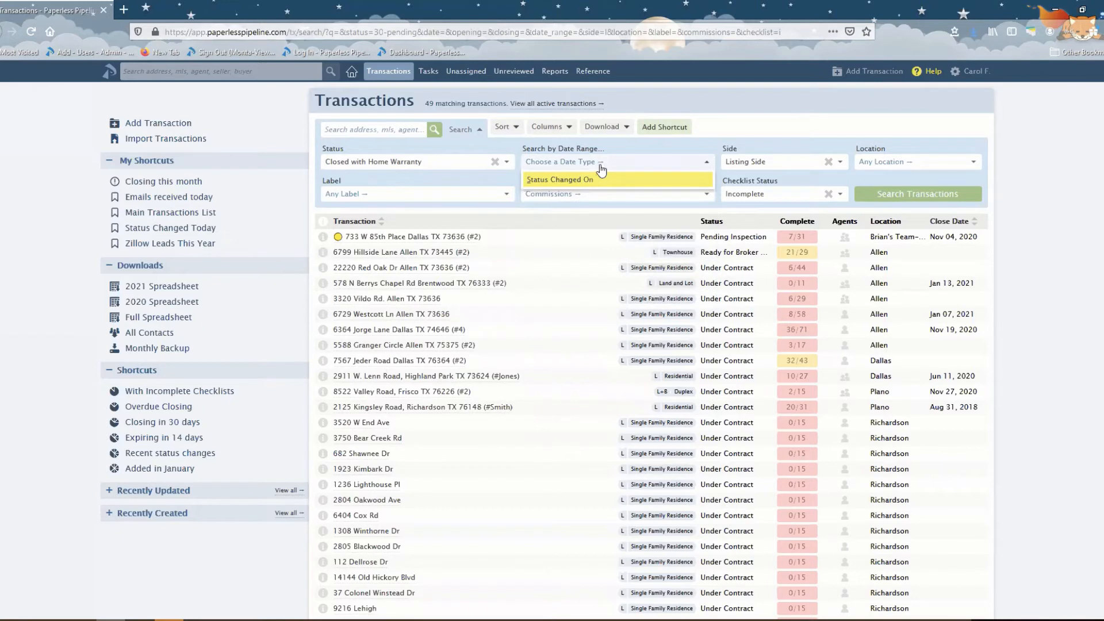
click(1029, 174)
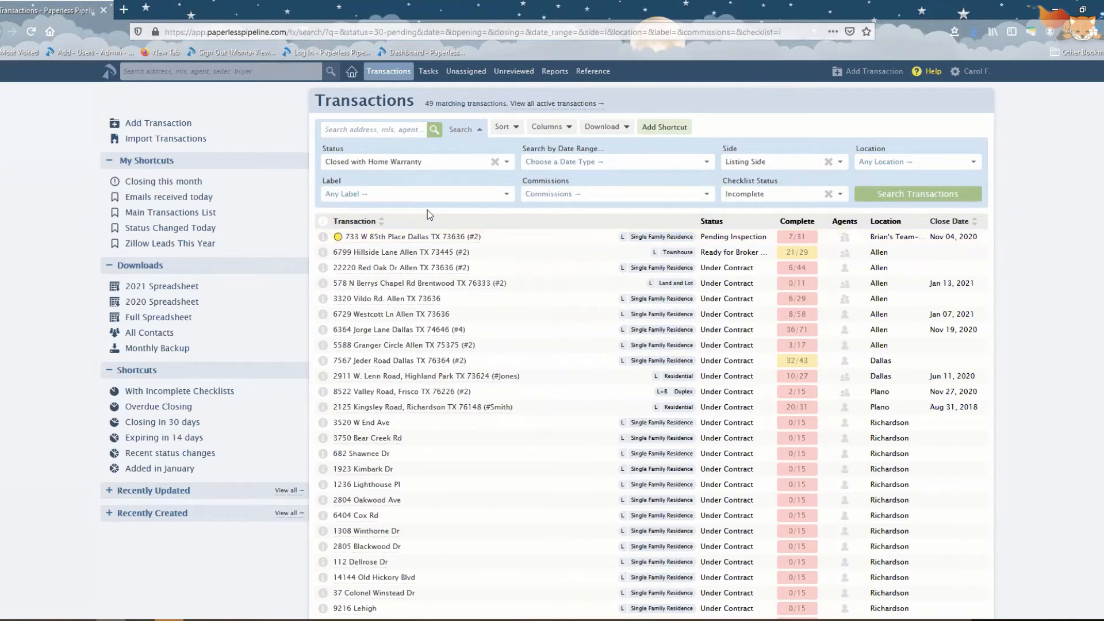
Clear the Status filter, search for transactions with a Close Date in This Month, and look over the available date ranges.
click(703, 167)
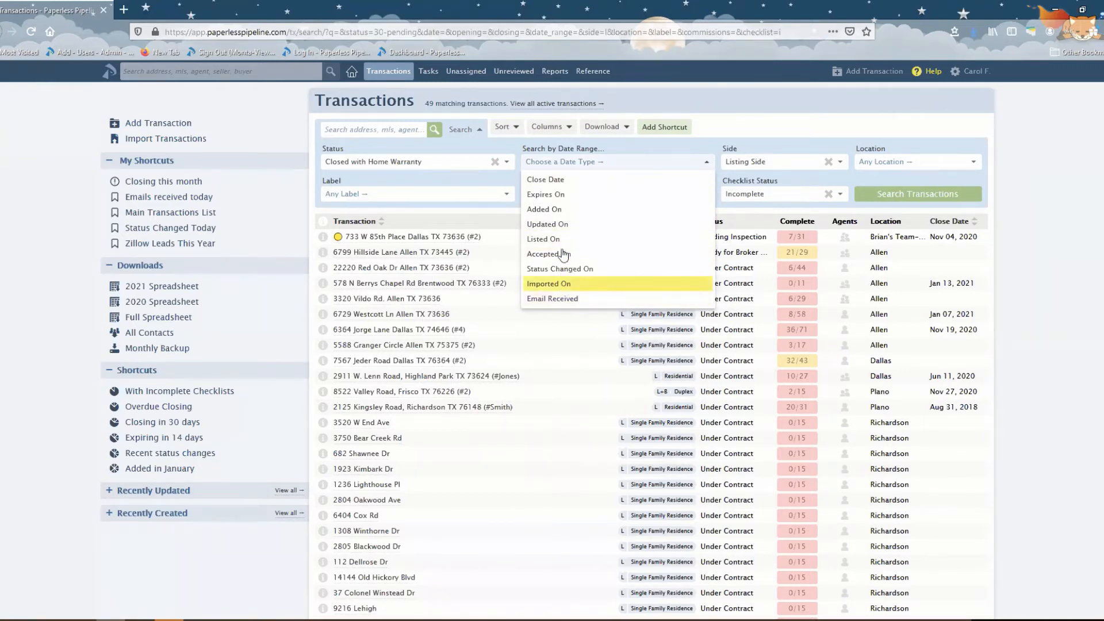
click(555, 180)
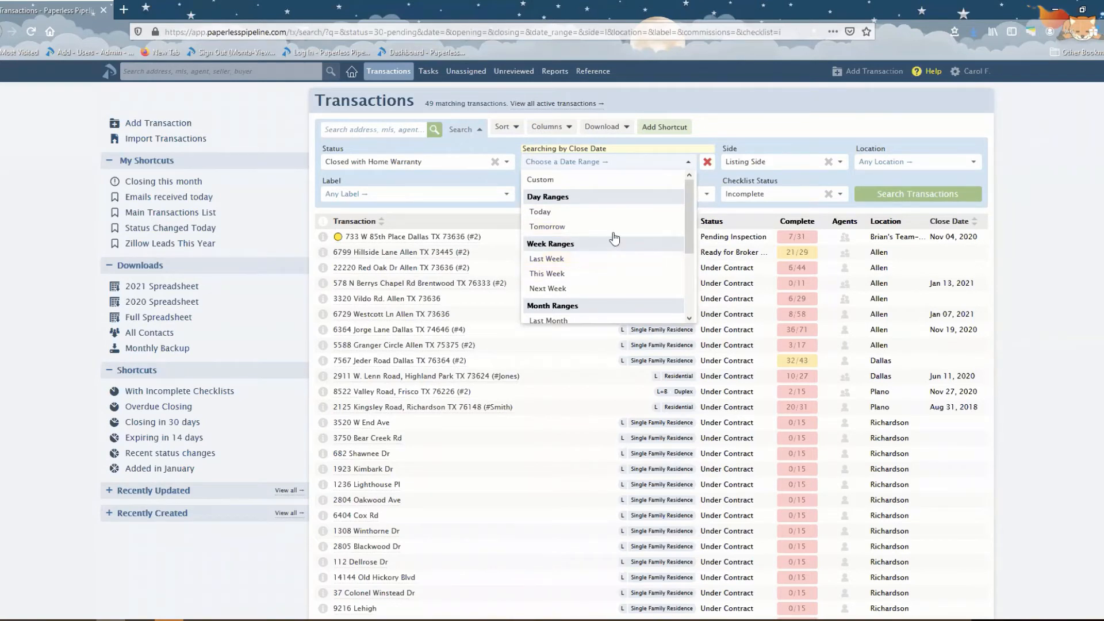
drag(697, 223, 702, 283)
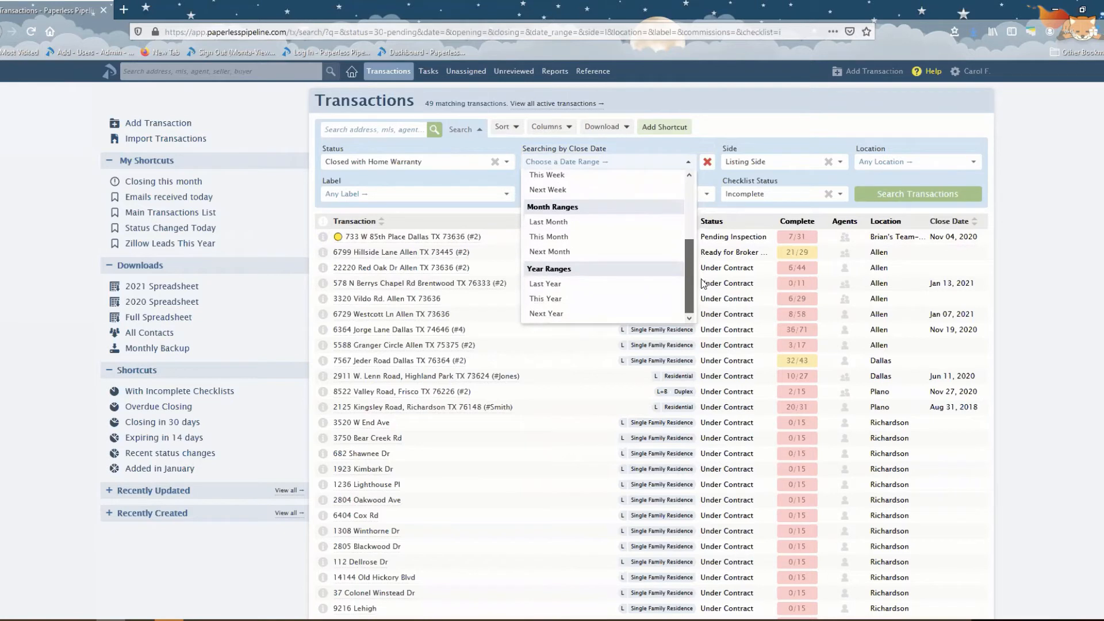
click(528, 238)
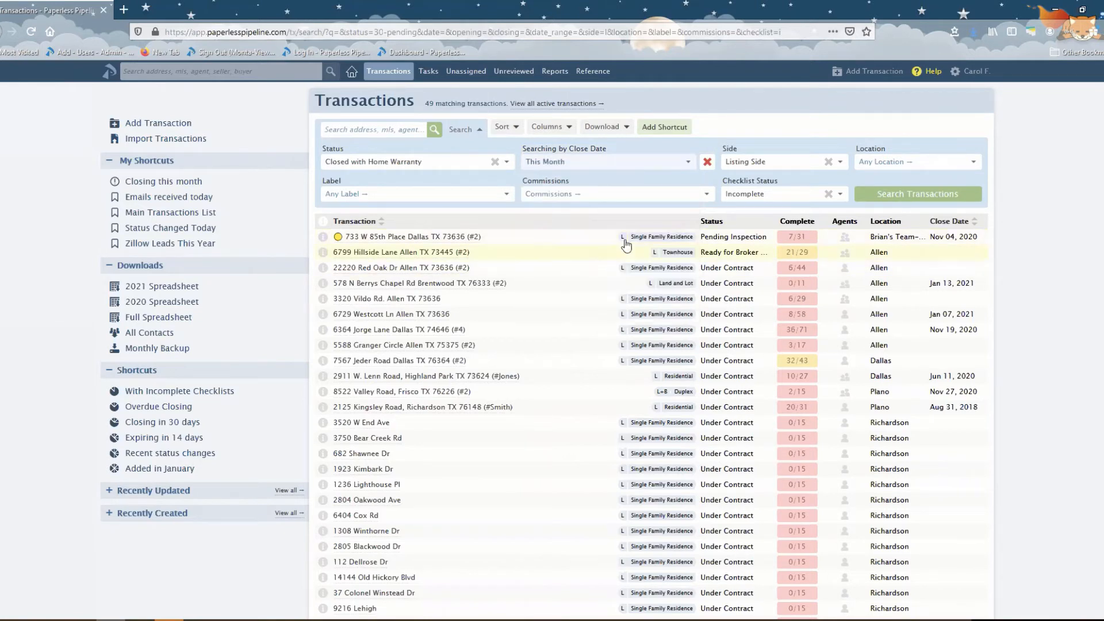
click(496, 162)
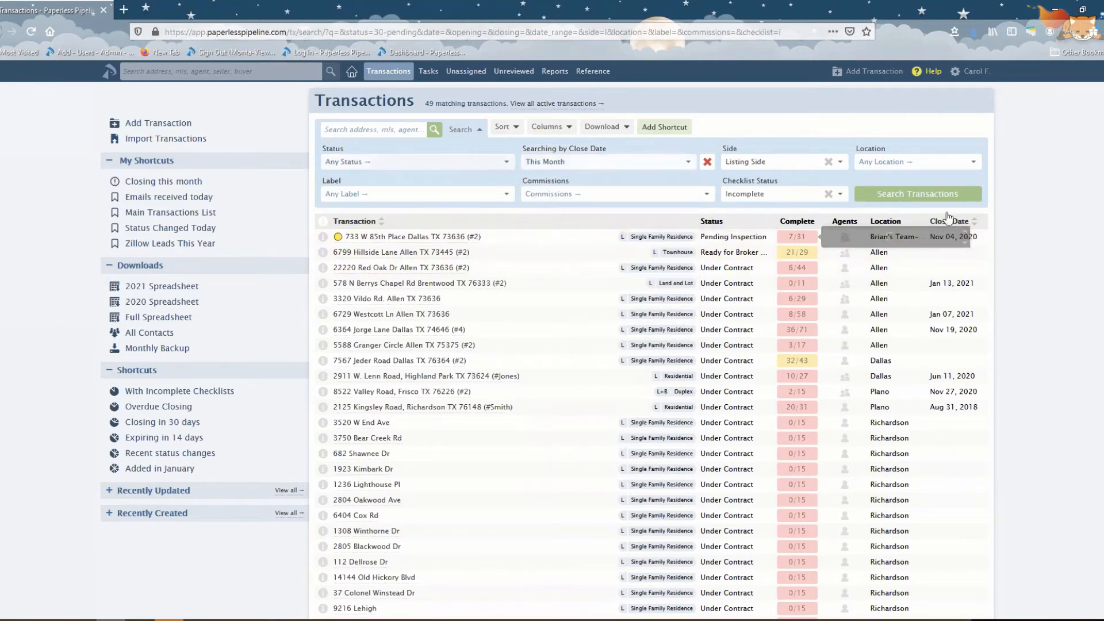
click(921, 200)
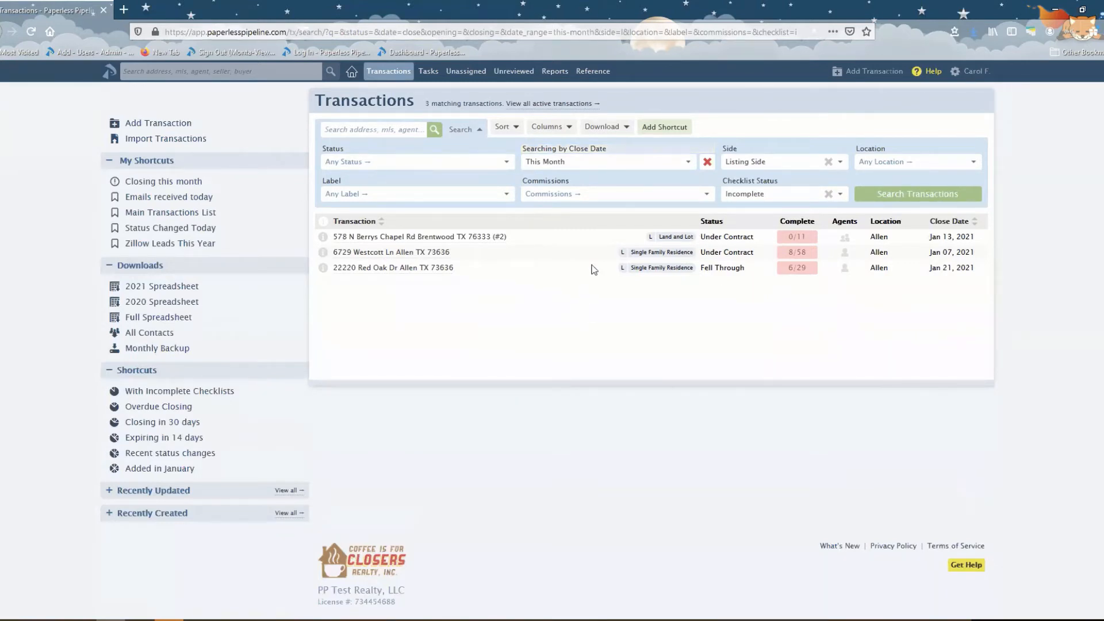
click(688, 163)
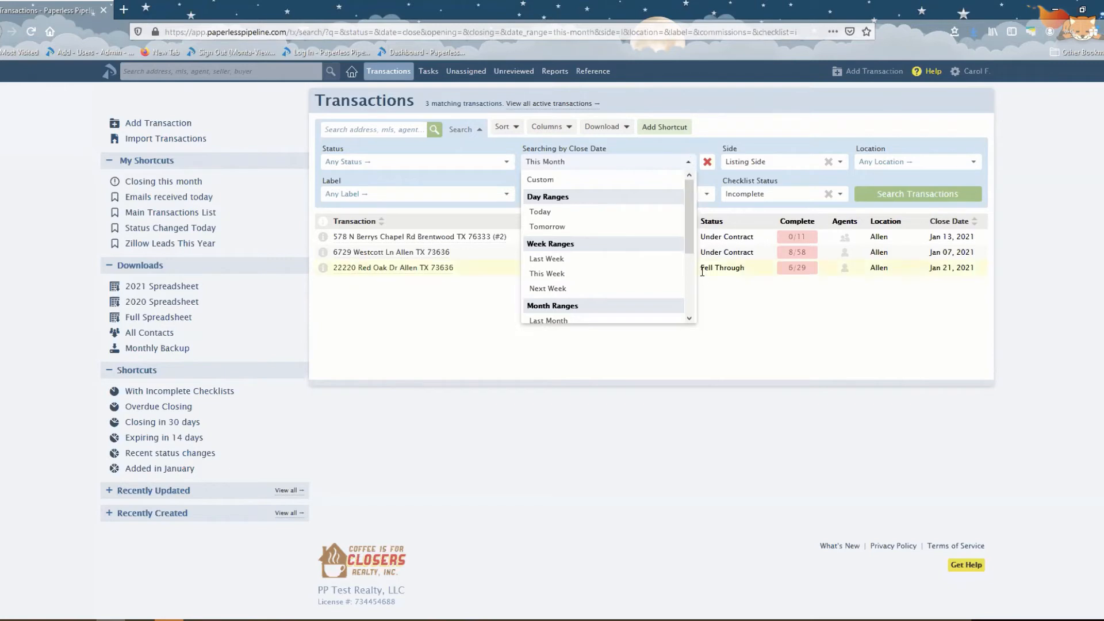
click(746, 319)
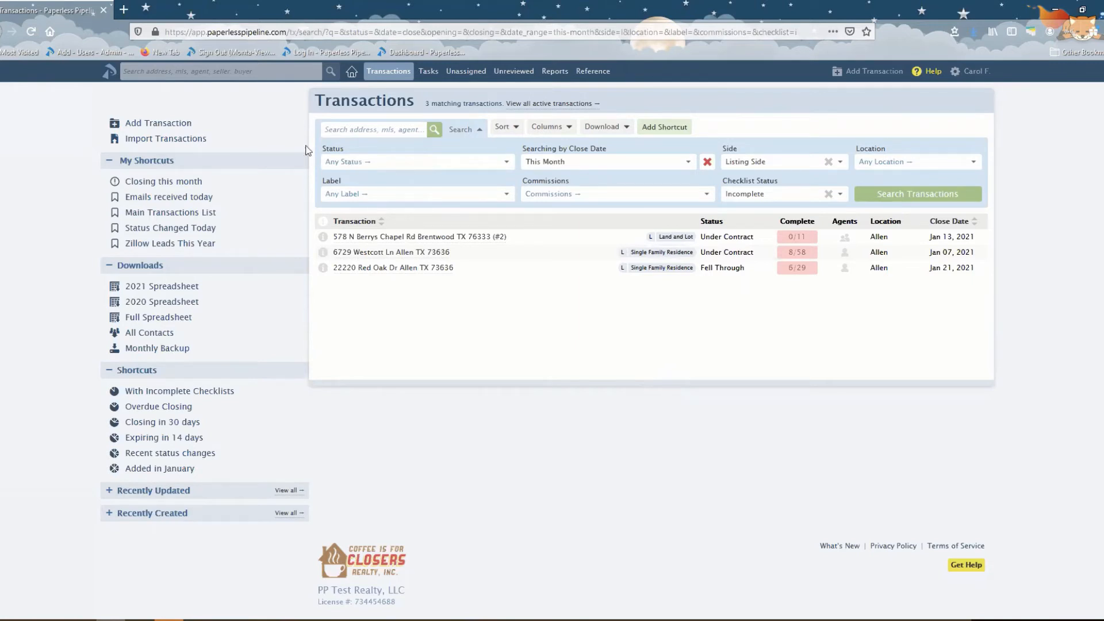
Rerun the yellow circle search from the recent searches.
click(286, 70)
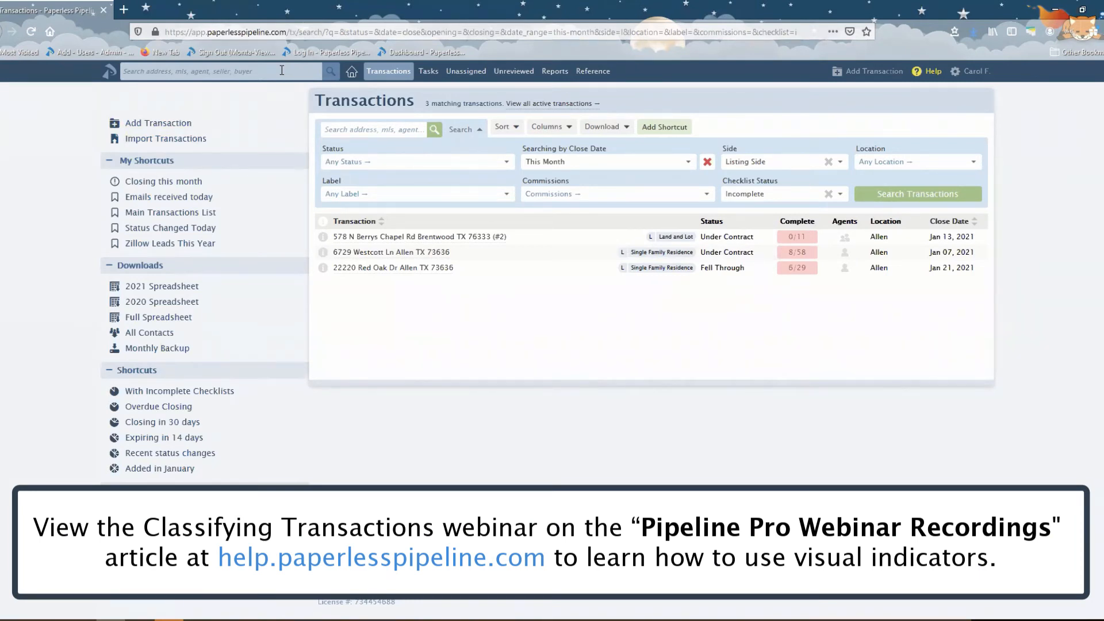
click(312, 75)
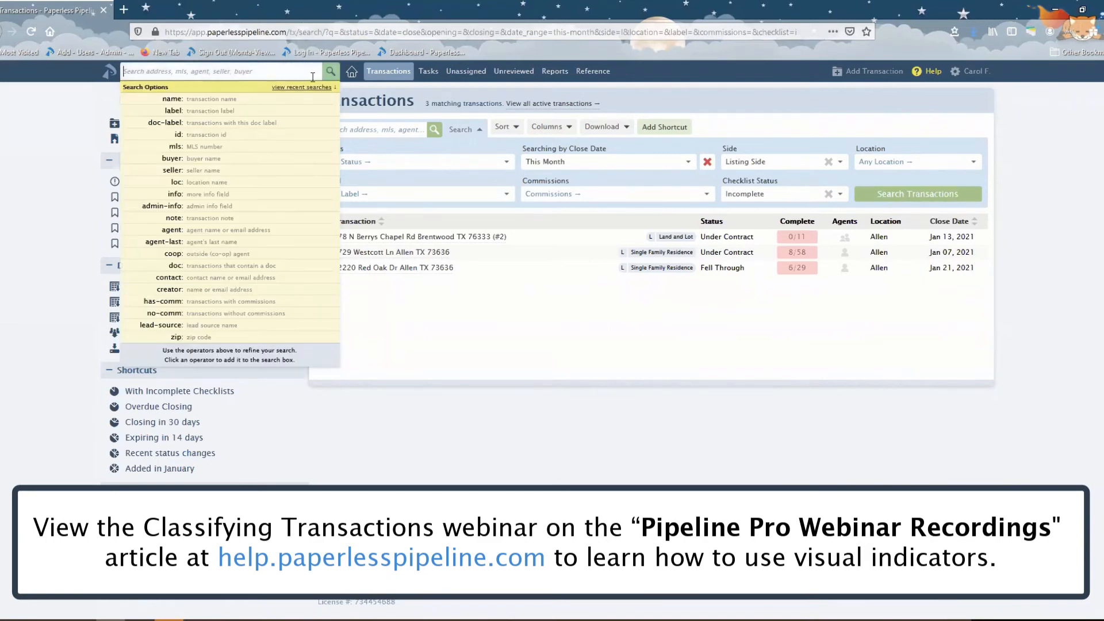
click(302, 88)
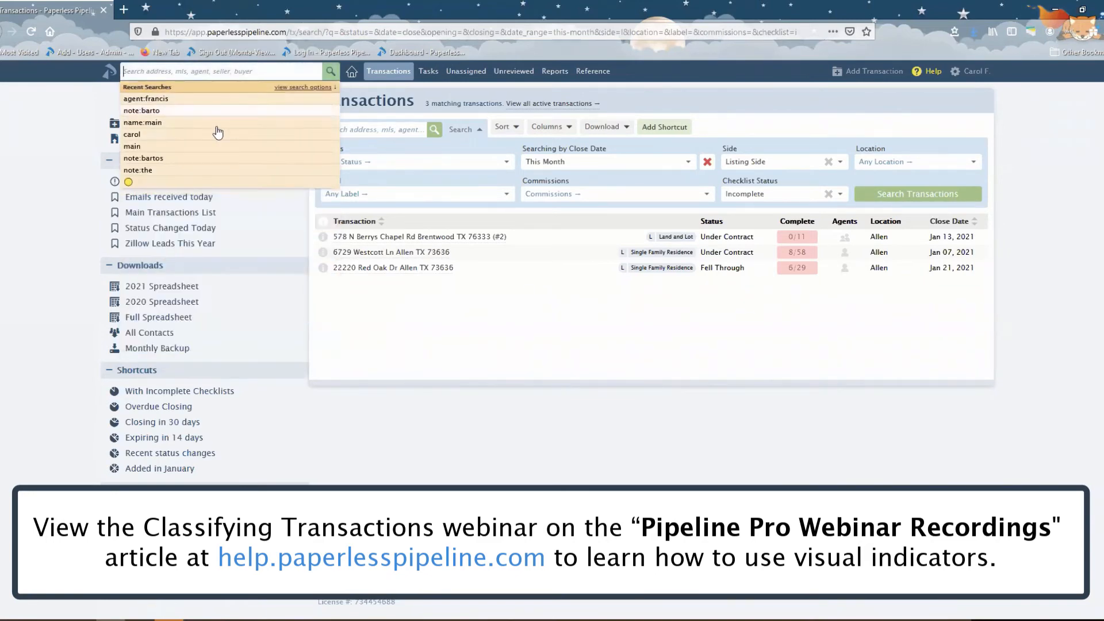
click(138, 184)
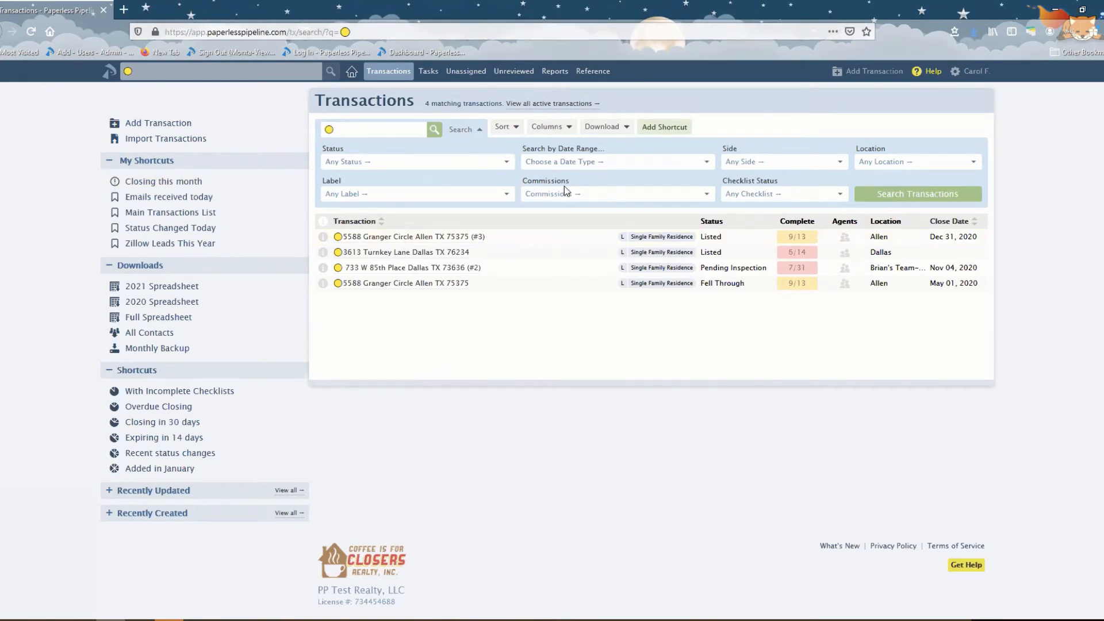
click(215, 70)
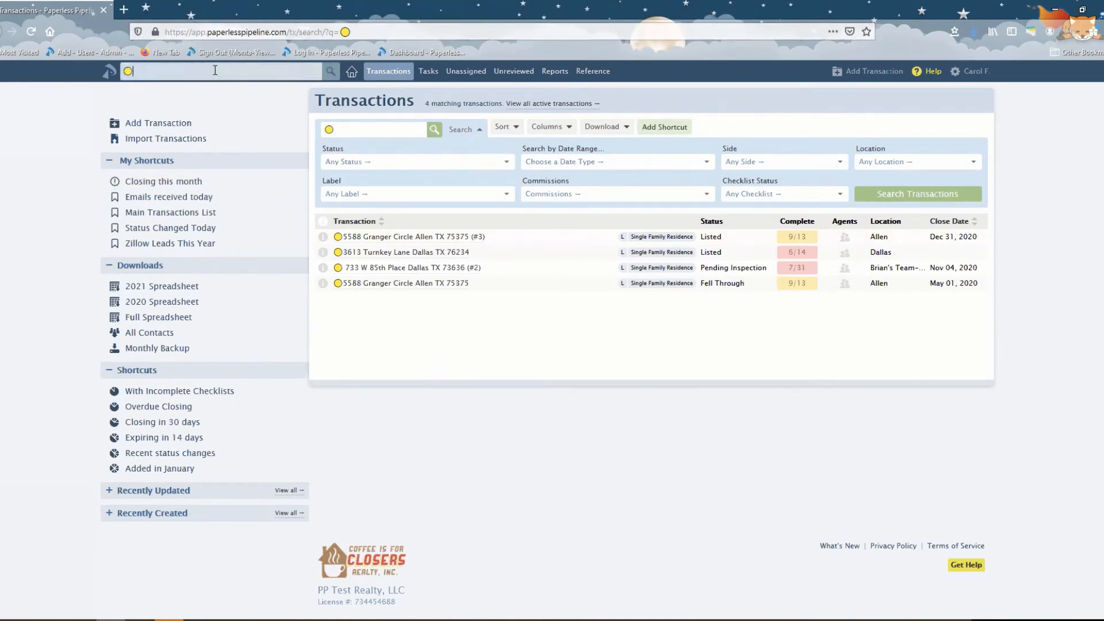
click(378, 132)
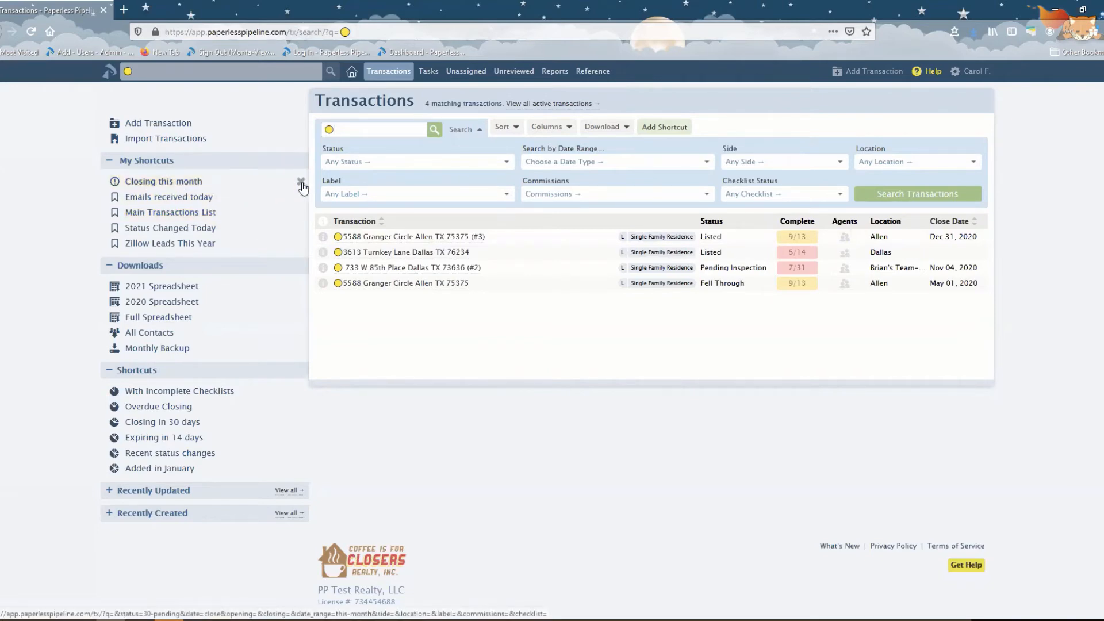
Remove the Closing this month shortcut and save the yellow circle search as a shortcut named "🟡 My Transactions".
click(300, 183)
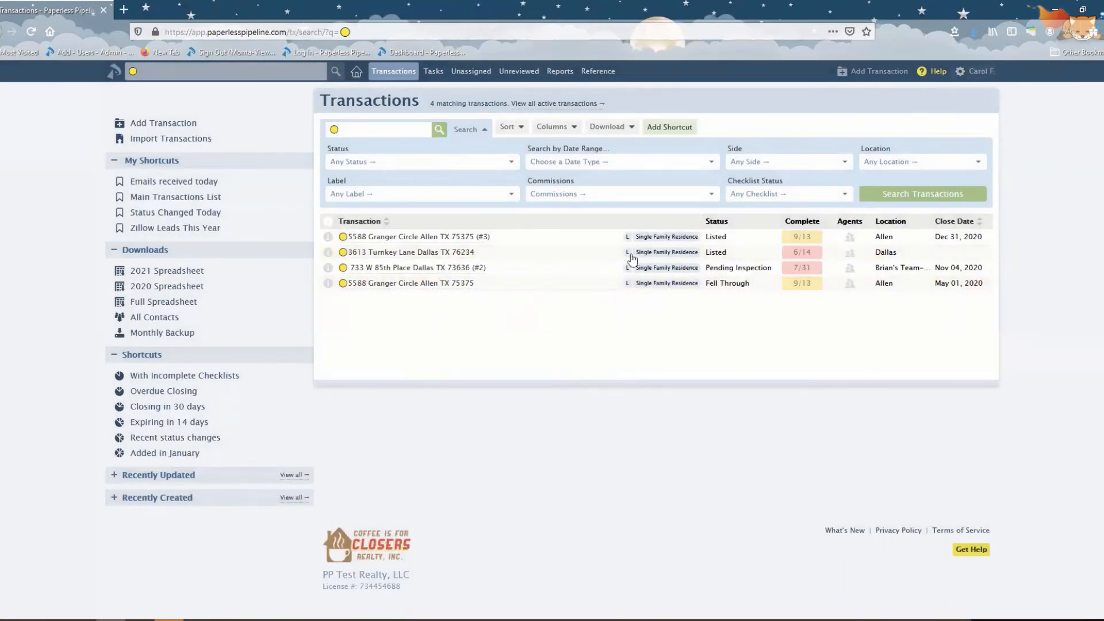
click(679, 129)
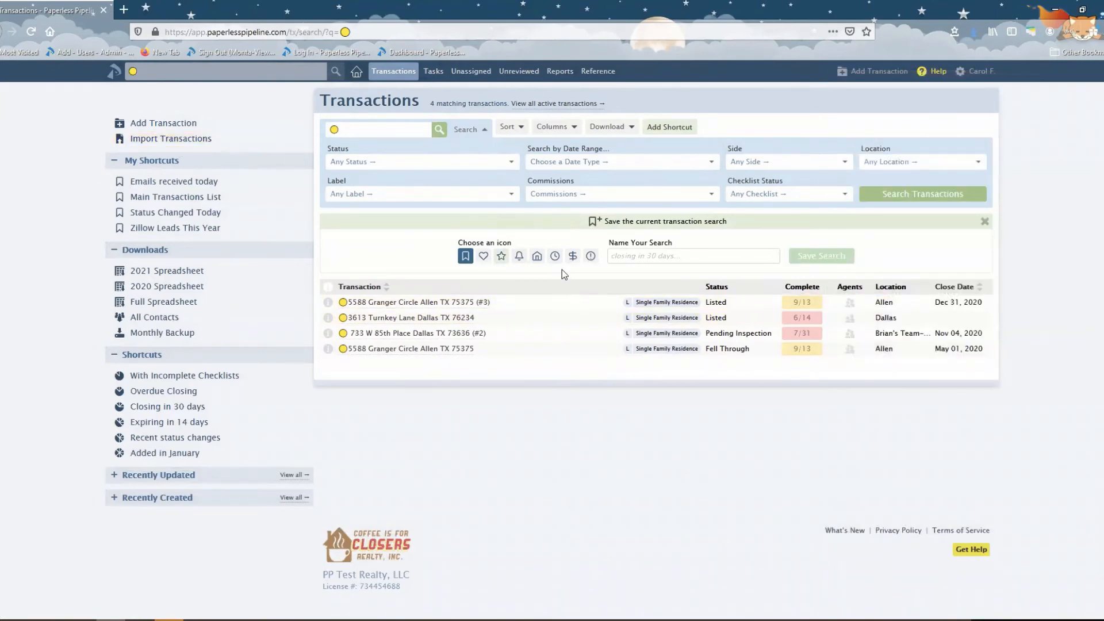
click(654, 255)
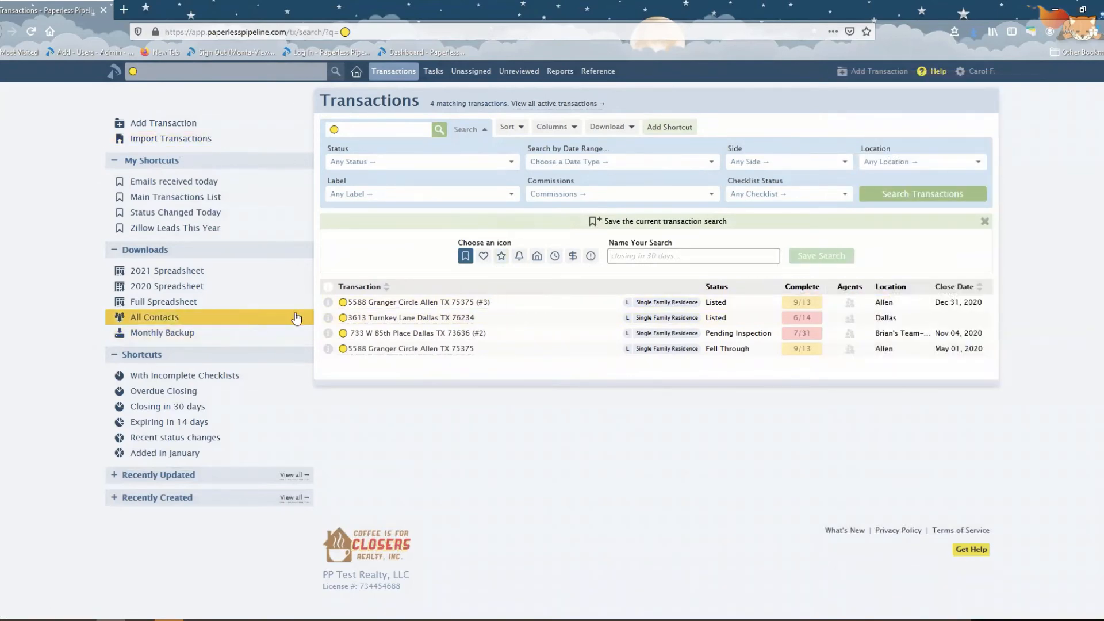
double_click(342, 128)
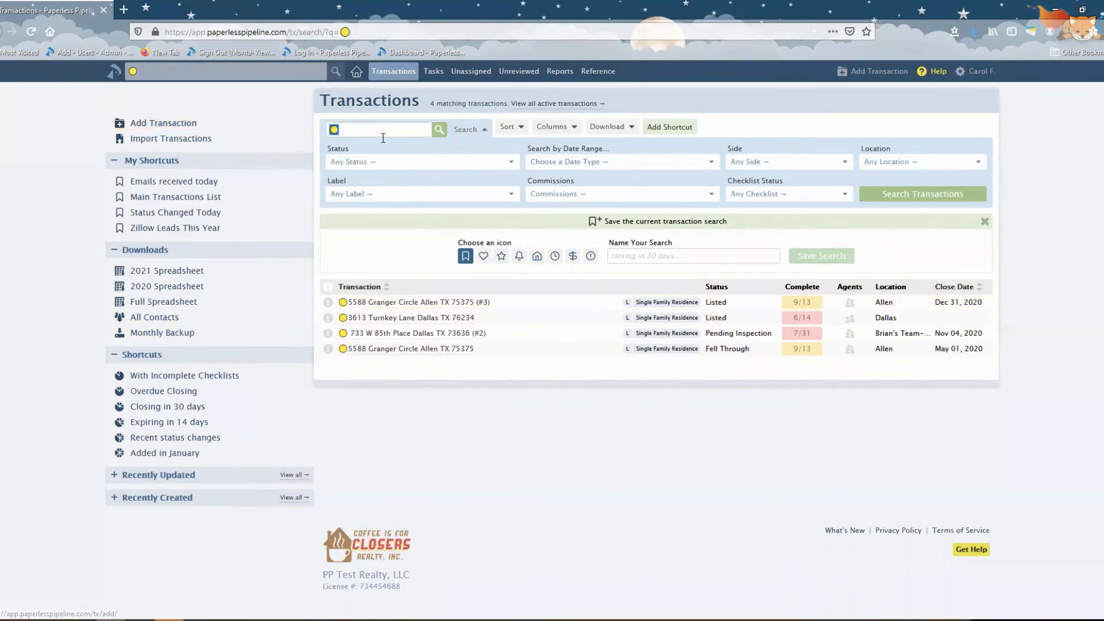
click(638, 253)
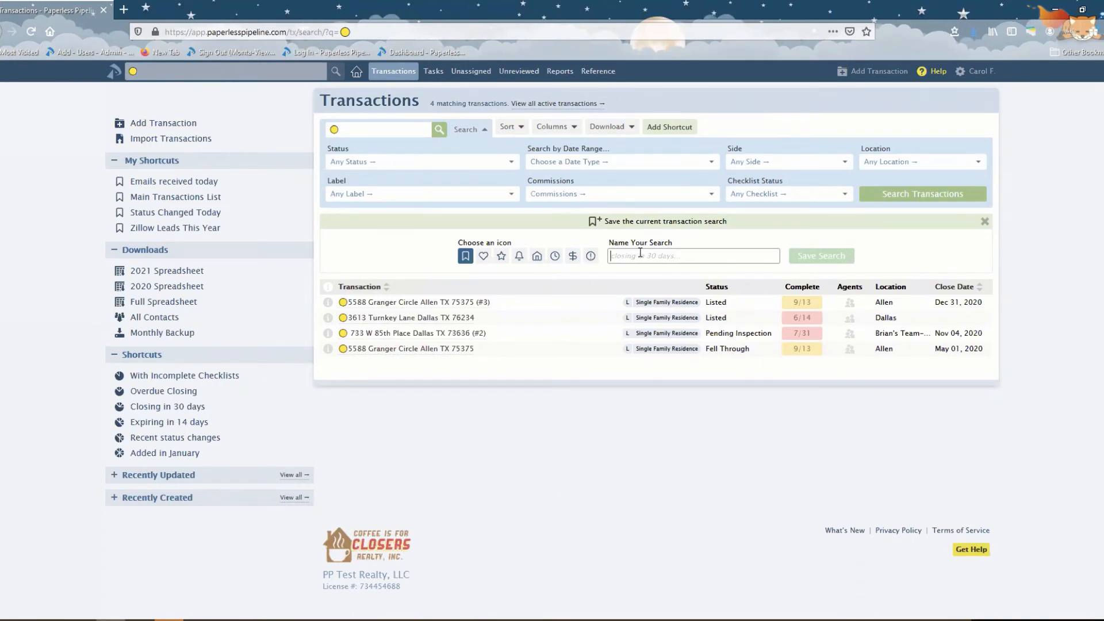
key(ctrl+v)
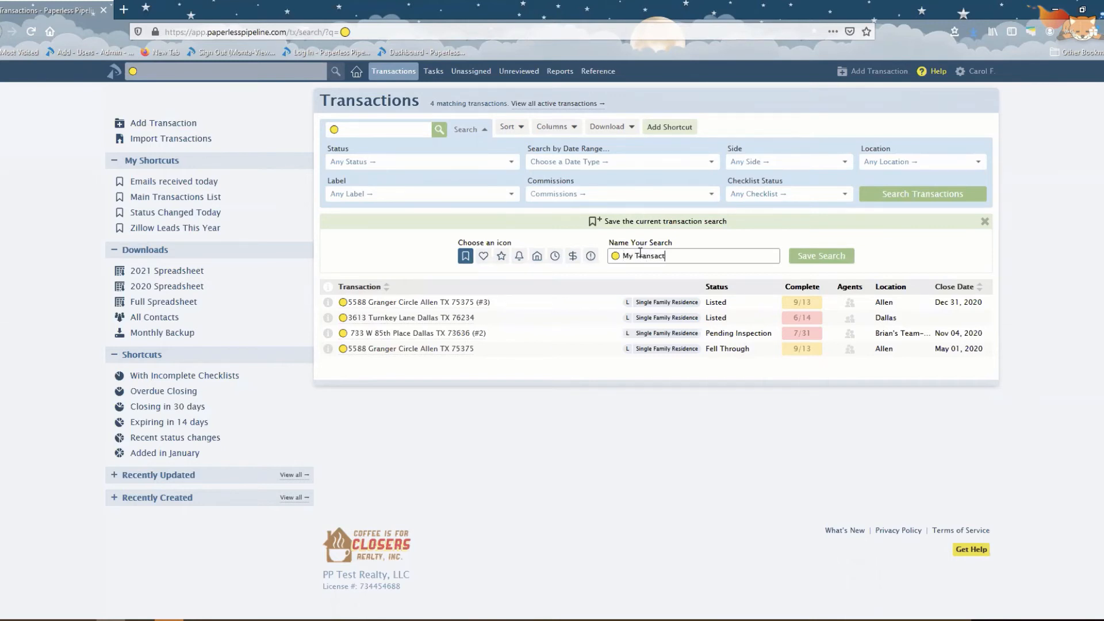
click(811, 256)
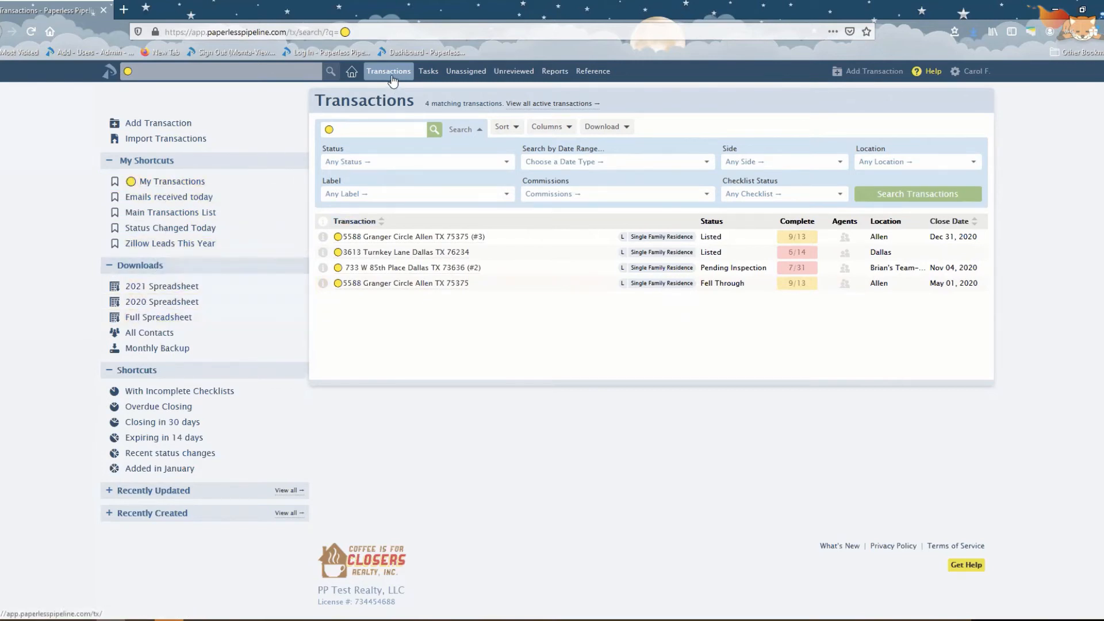
Go to the dashboard and open the saved My Transactions shortcut from there.
click(352, 73)
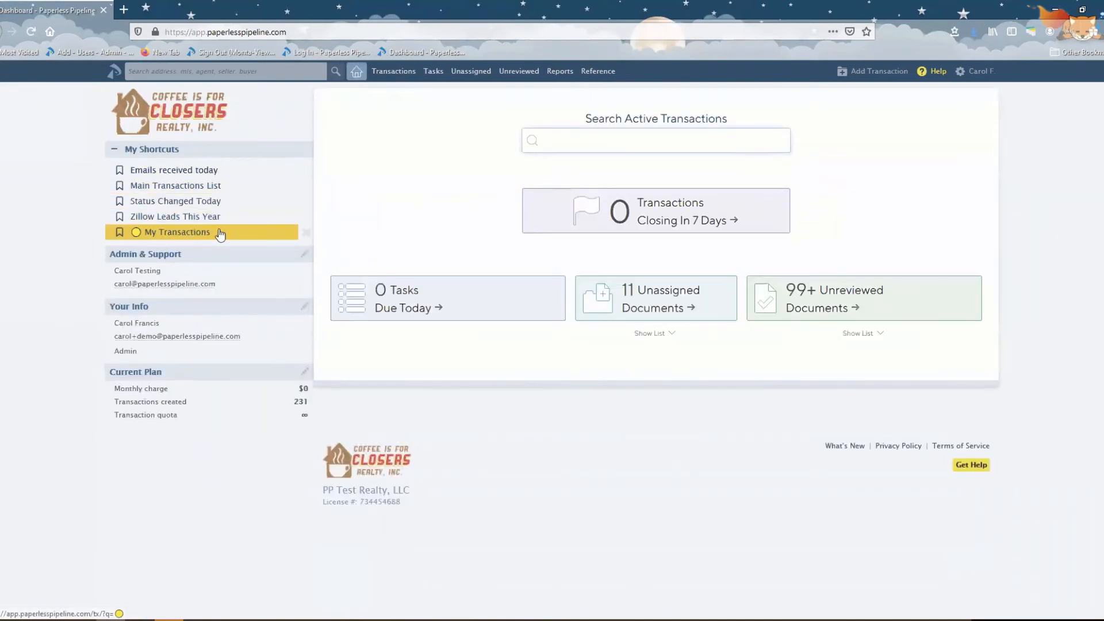
click(181, 234)
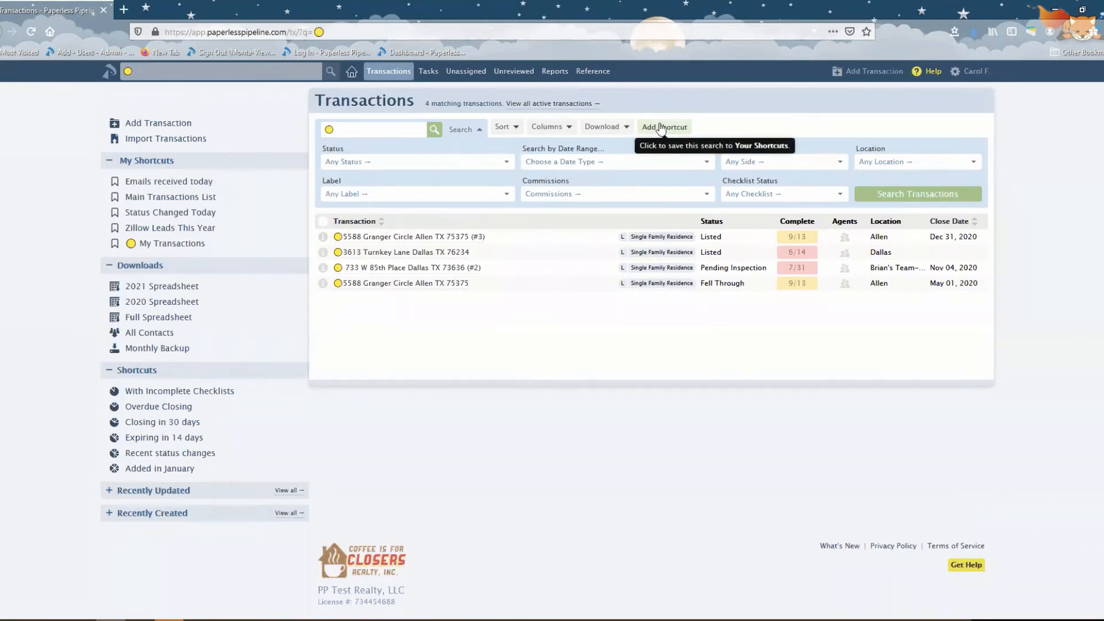
Review the download options for the search results and the list of columns that can be displayed.
click(612, 128)
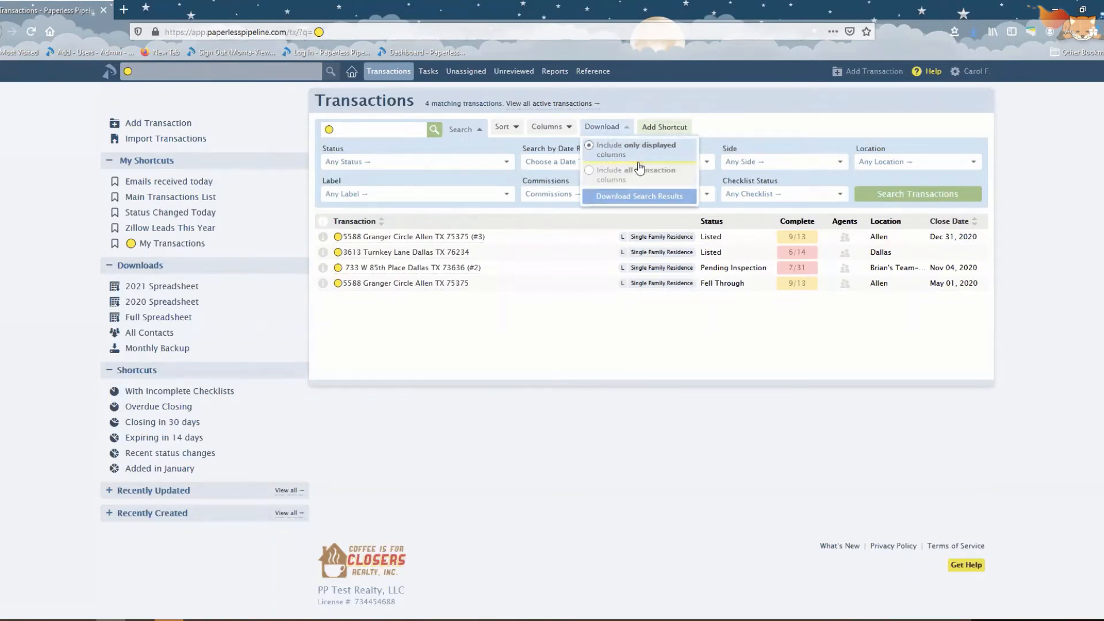
click(601, 127)
click(550, 128)
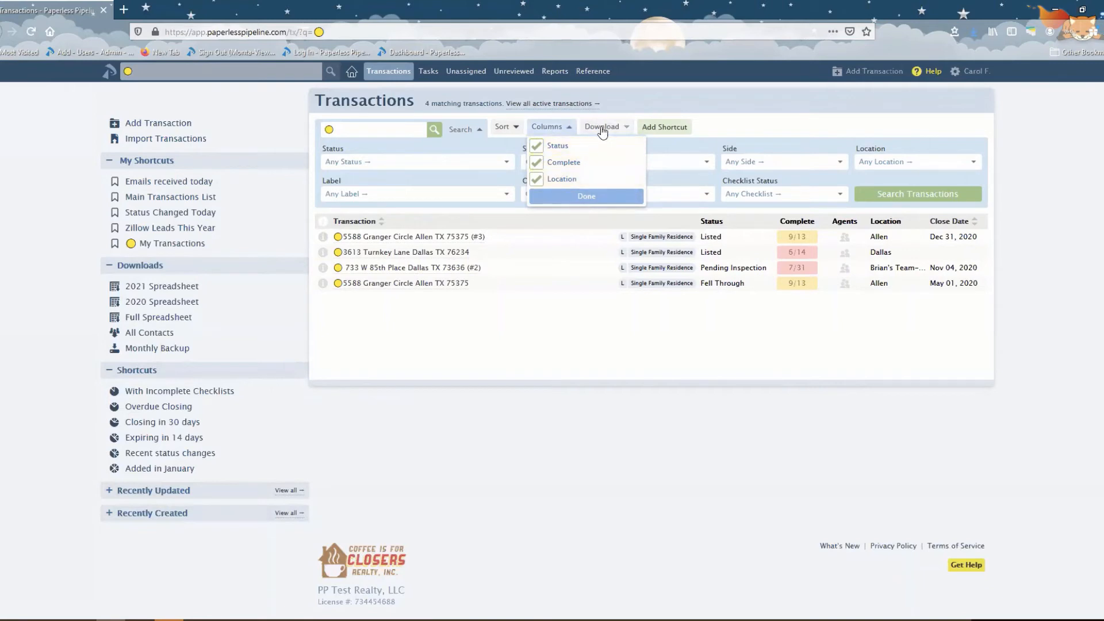
click(595, 195)
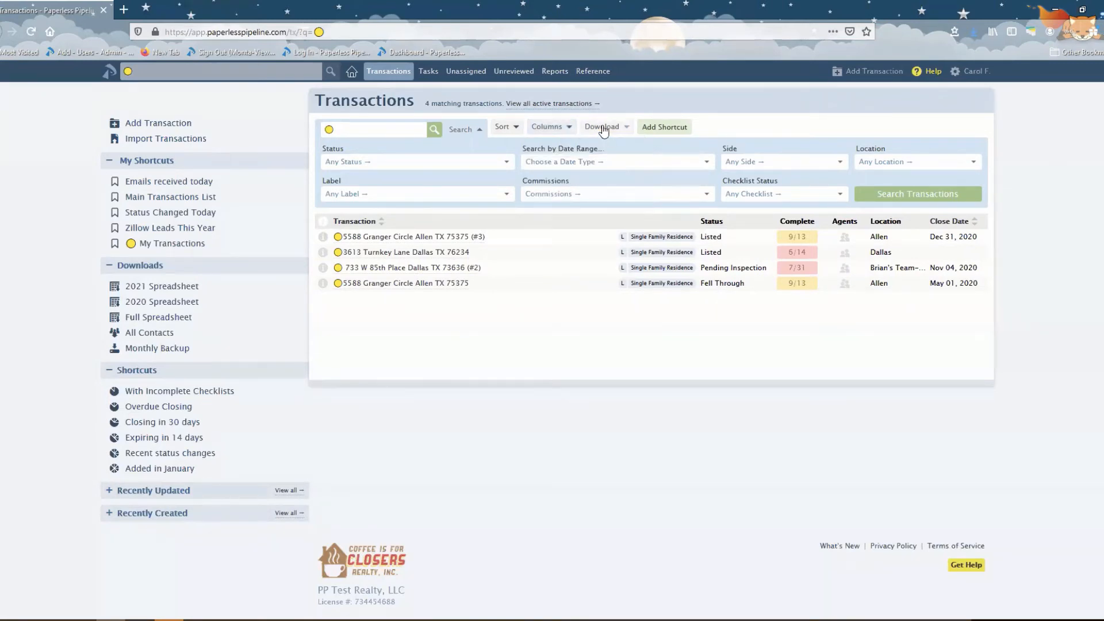
click(602, 129)
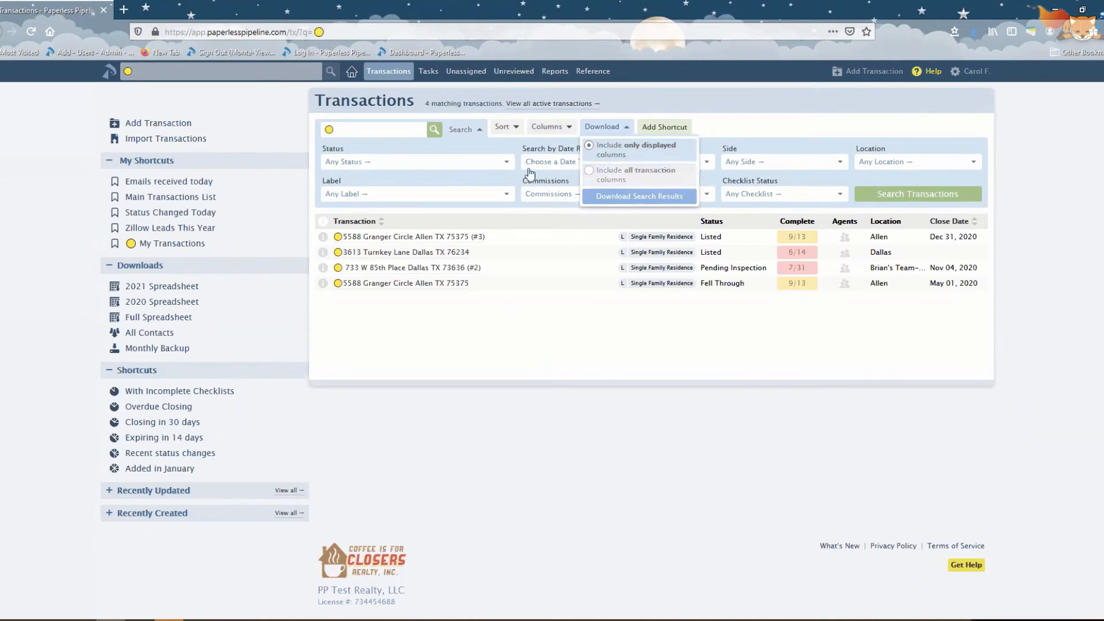
View the first transaction in the search results in a new tab, return to the results and close the download options.
right_click(397, 242)
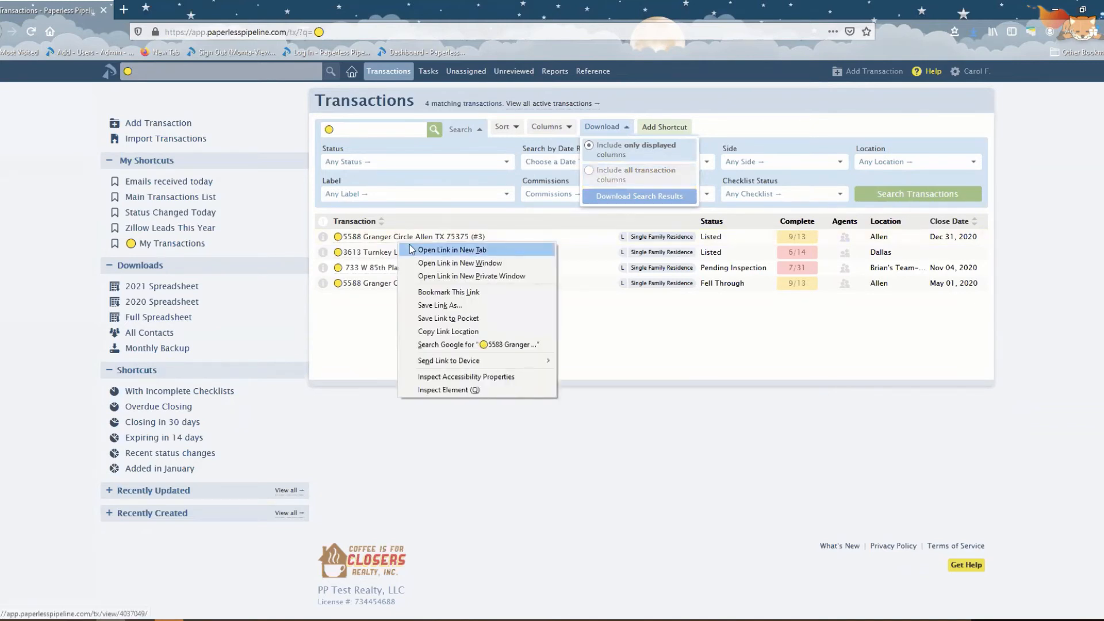
click(415, 250)
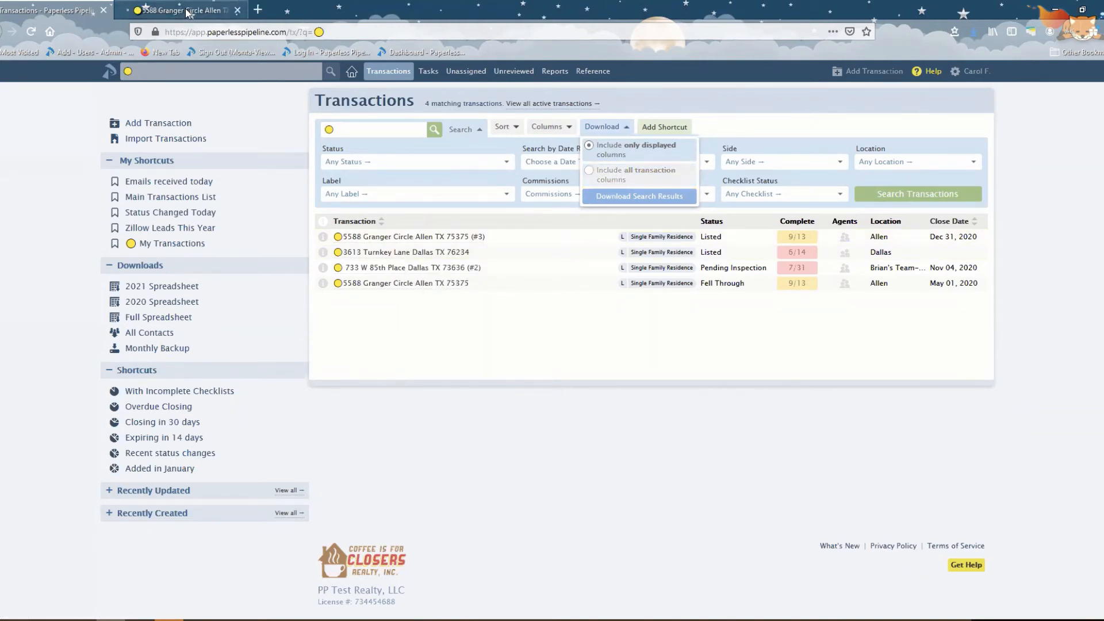
click(187, 11)
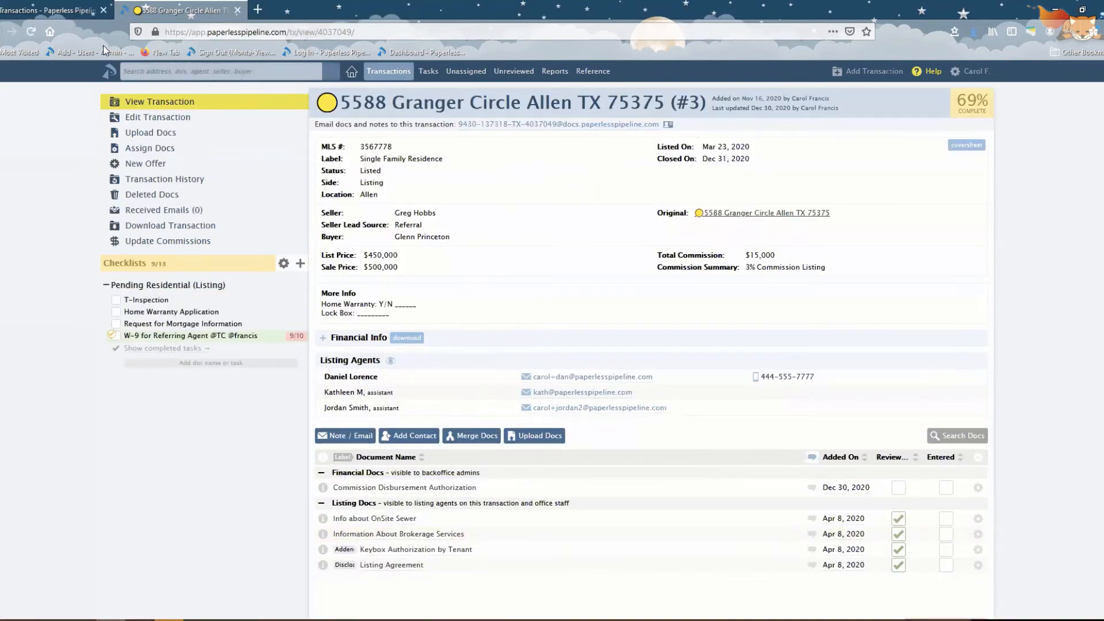
click(52, 11)
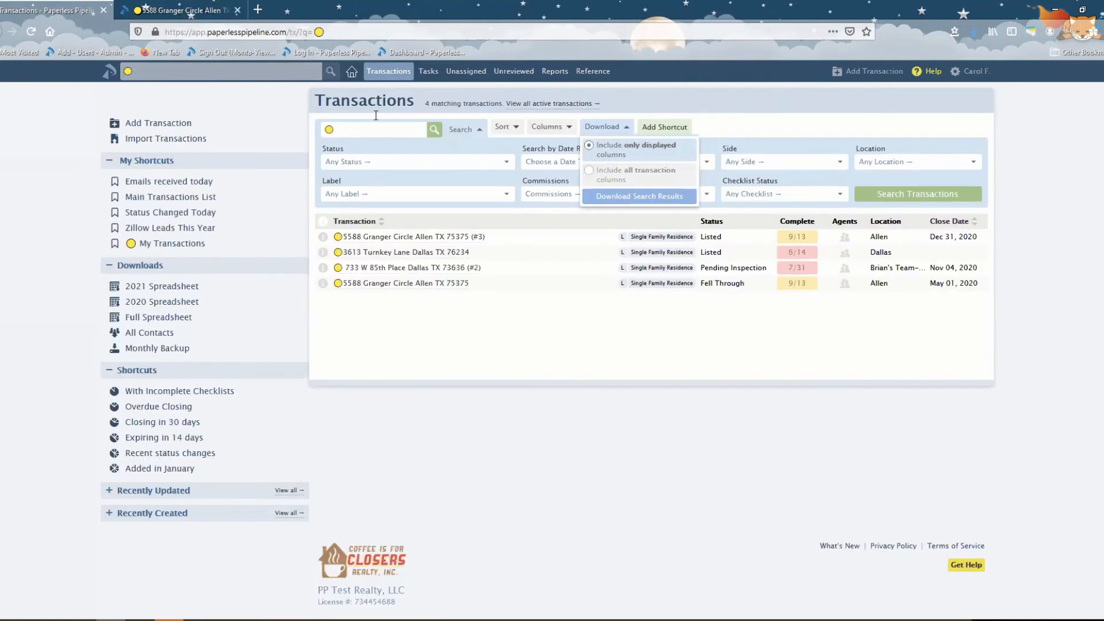
click(593, 128)
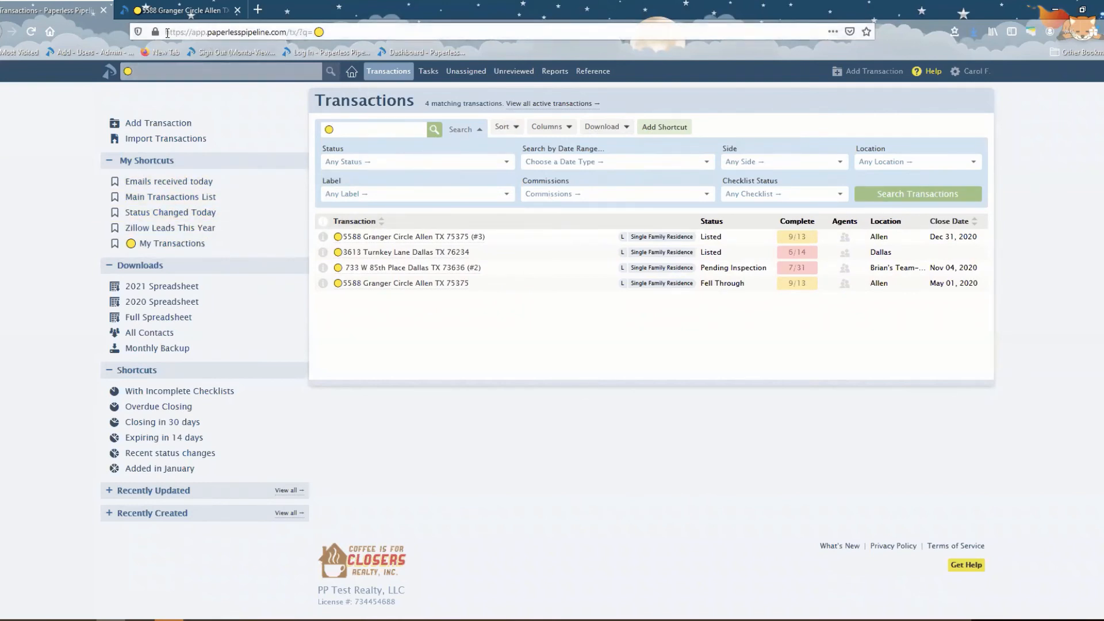
Bookmark the yellow circle search results page on the browser's bookmarks bar and rename the bookmark "My Report".
drag(155, 35, 460, 55)
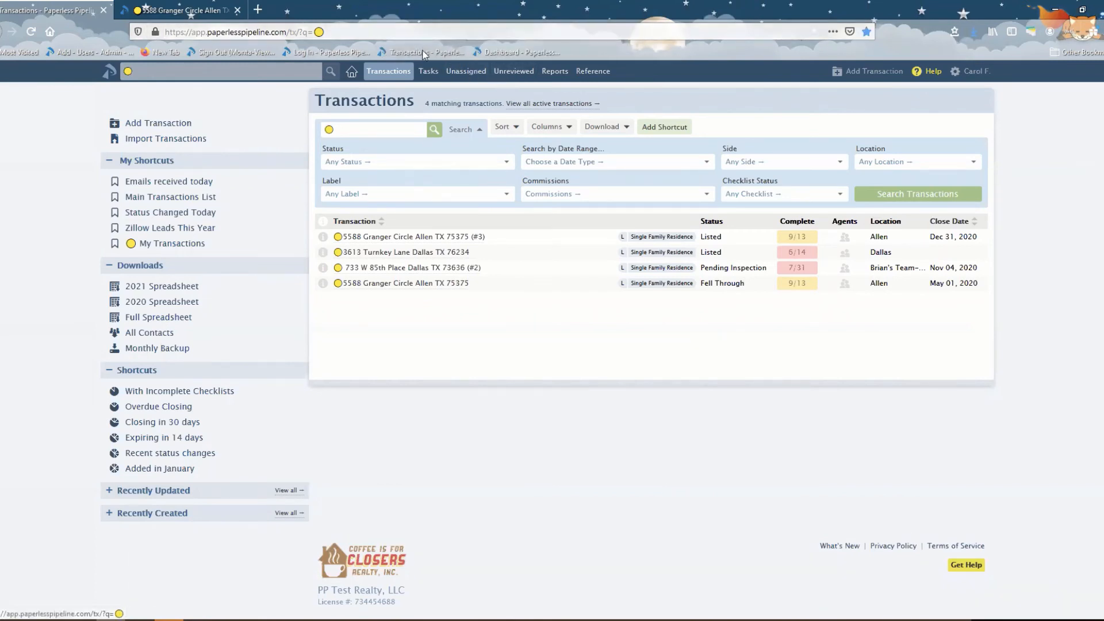
right_click(426, 55)
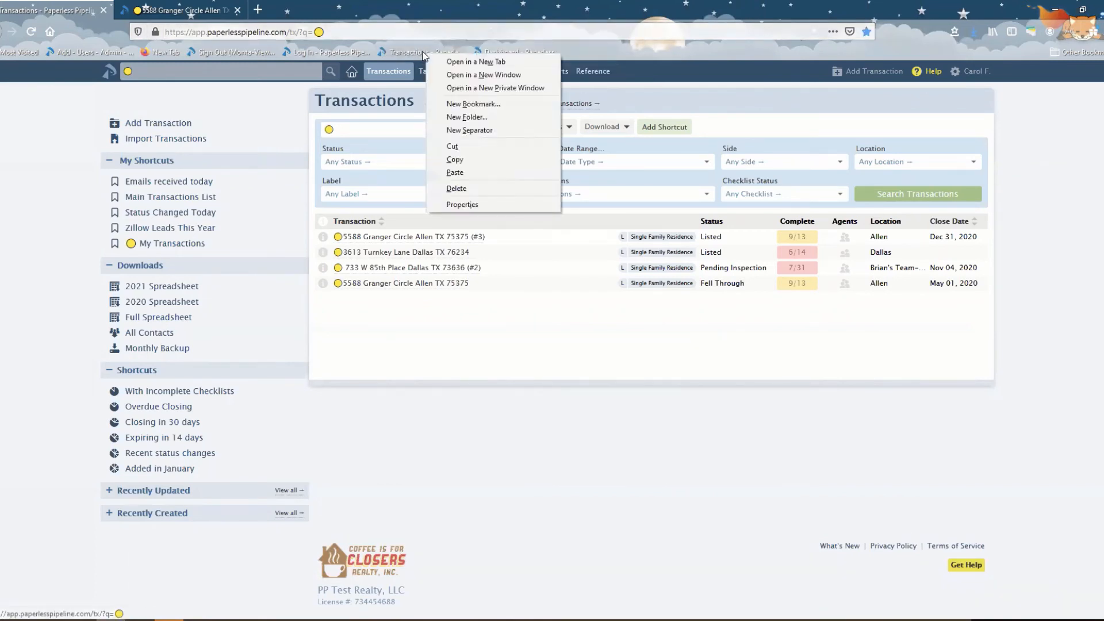
key(Escape)
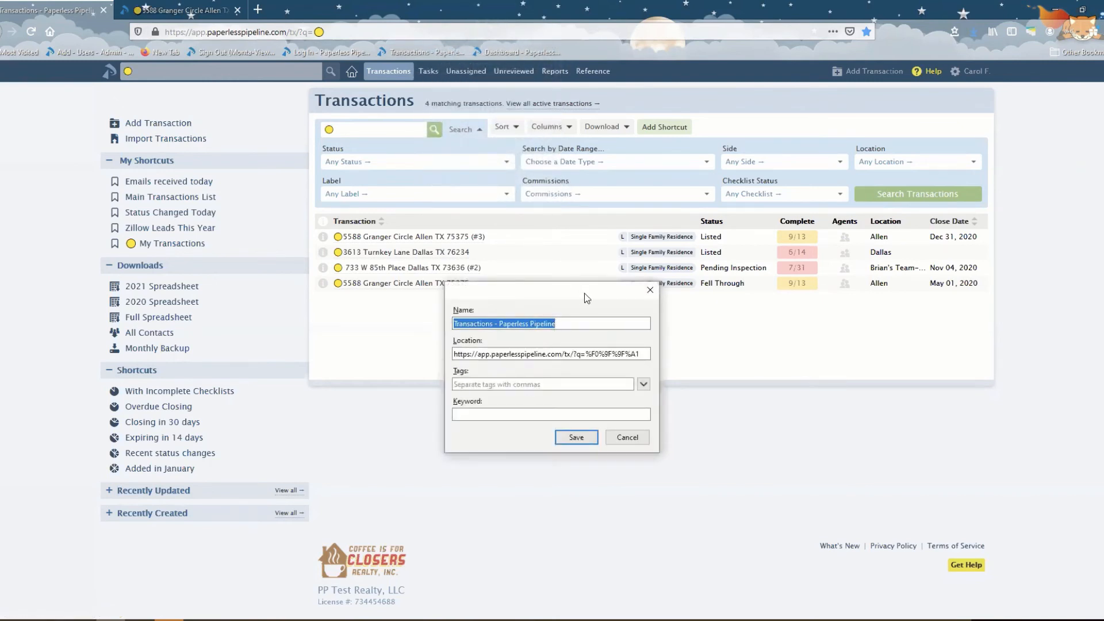
text(My Report)
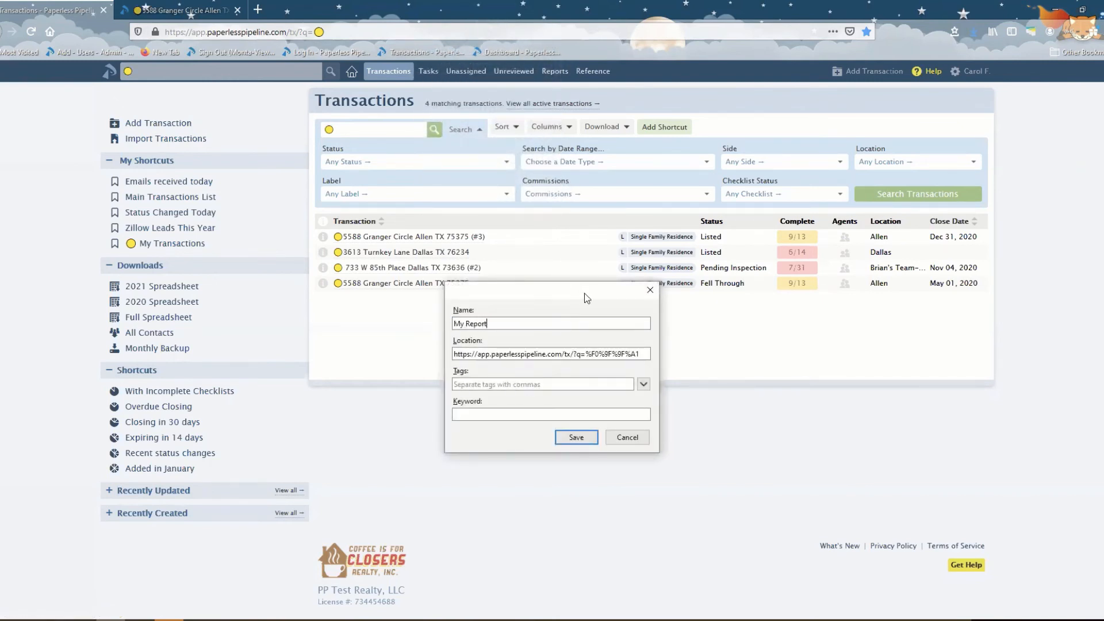
click(577, 438)
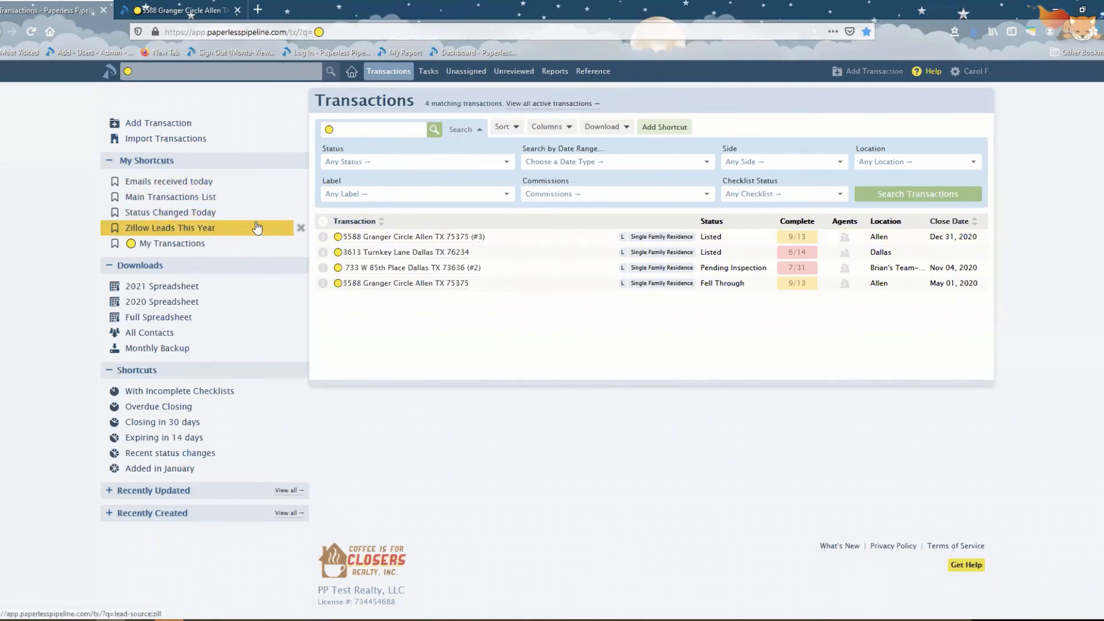
Go to the tasks list and filter it to tasks whose visibility is Listing Agents.
click(428, 71)
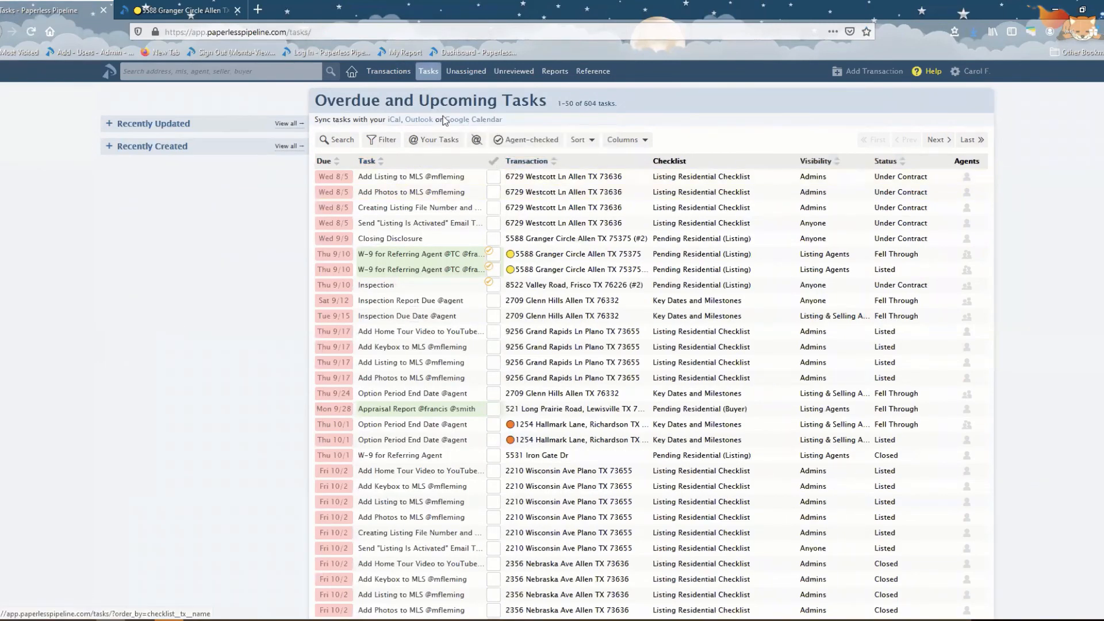
drag(155, 33, 259, 72)
click(375, 142)
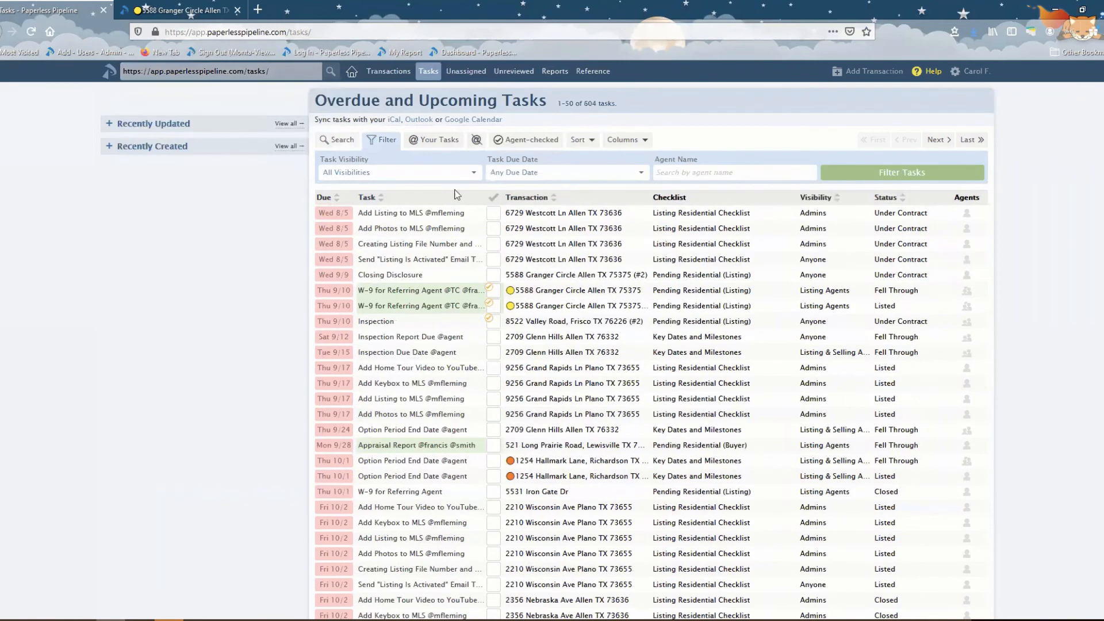
click(443, 174)
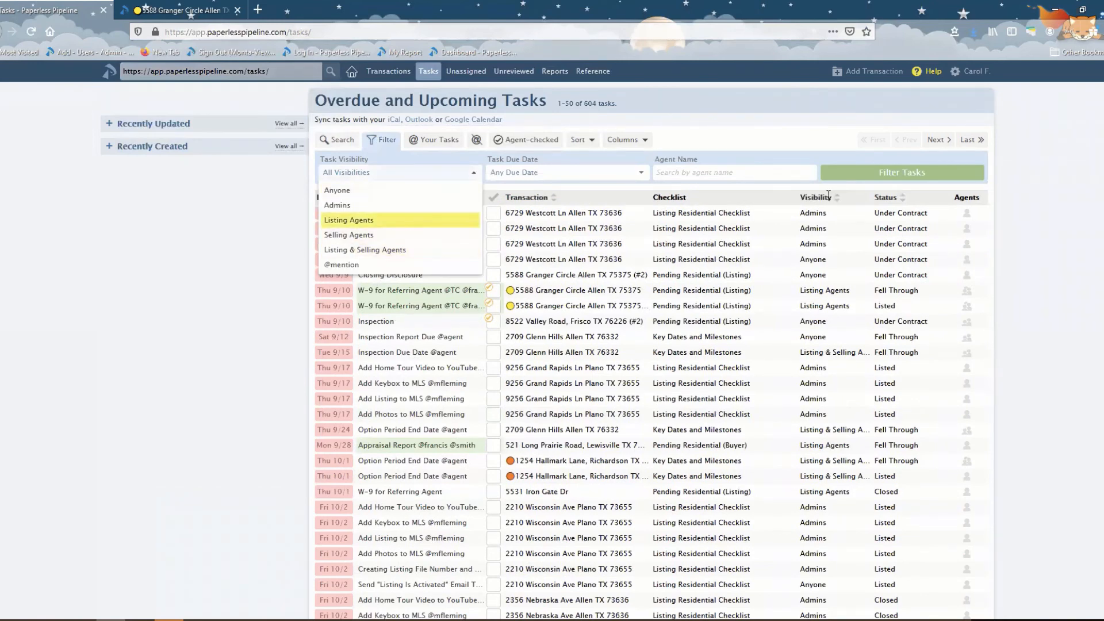
click(393, 220)
click(914, 172)
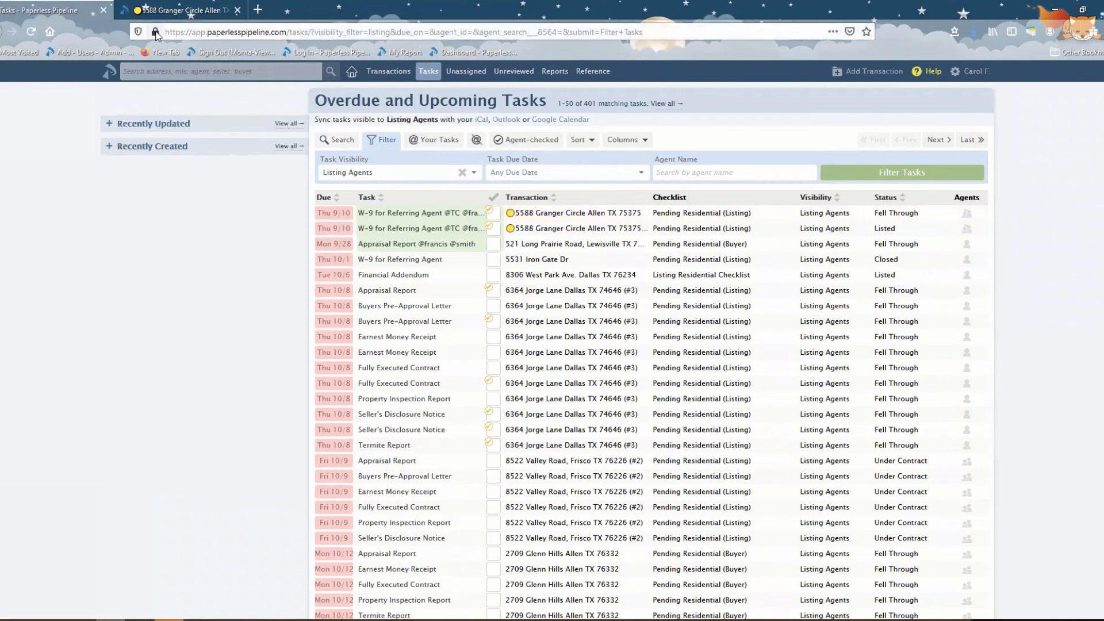
Bookmark the filtered tasks page on the bookmarks bar and rename the bookmark "Vis to Listing".
drag(395, 55, 391, 54)
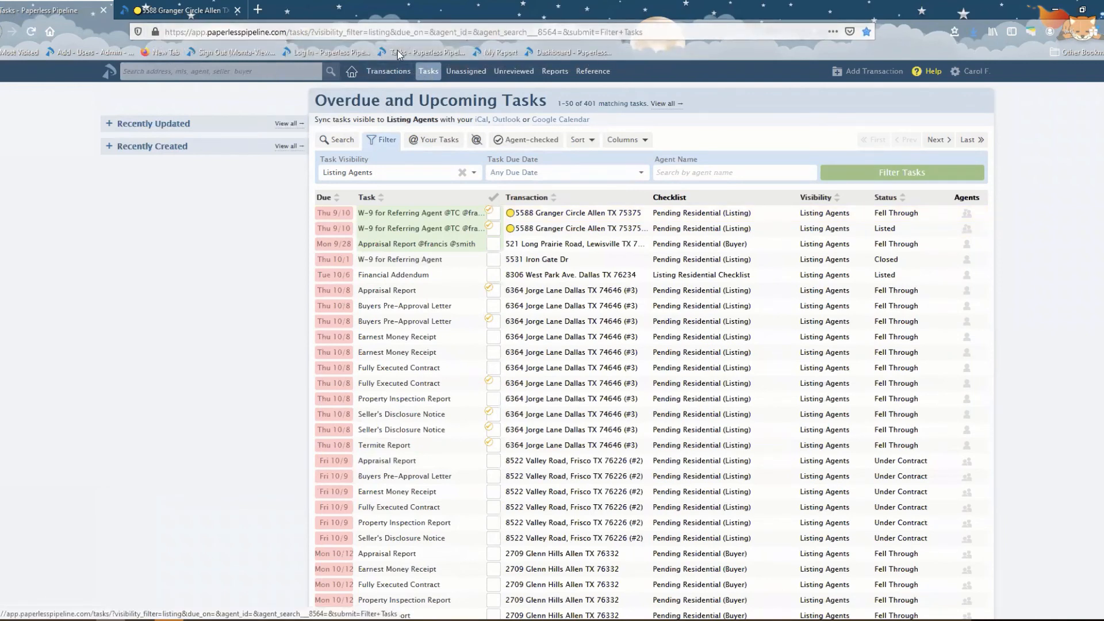
right_click(398, 50)
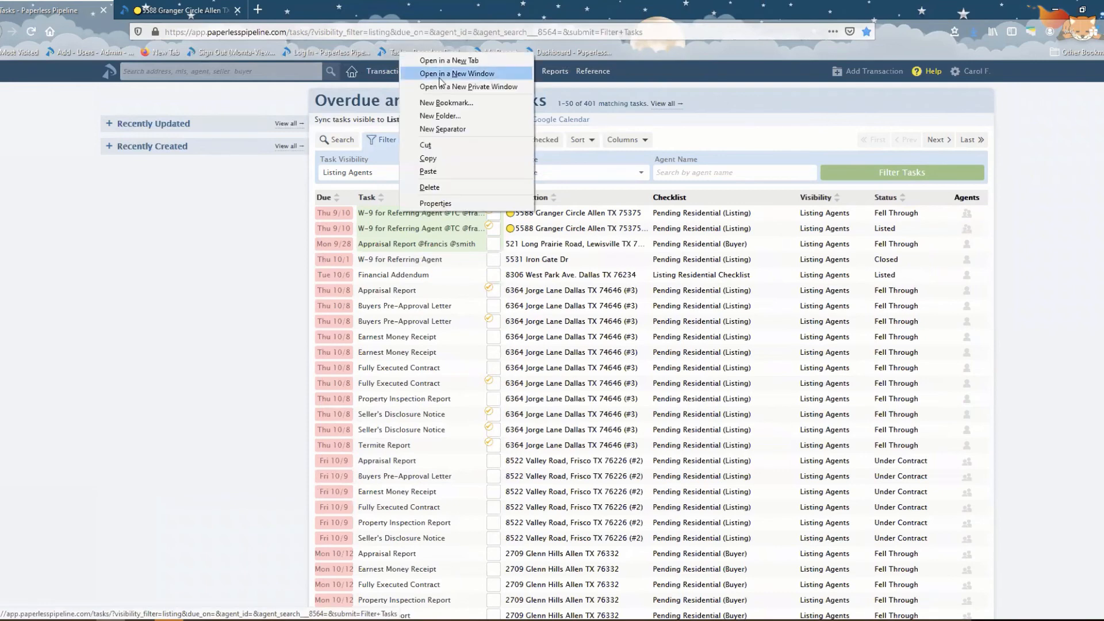
click(439, 203)
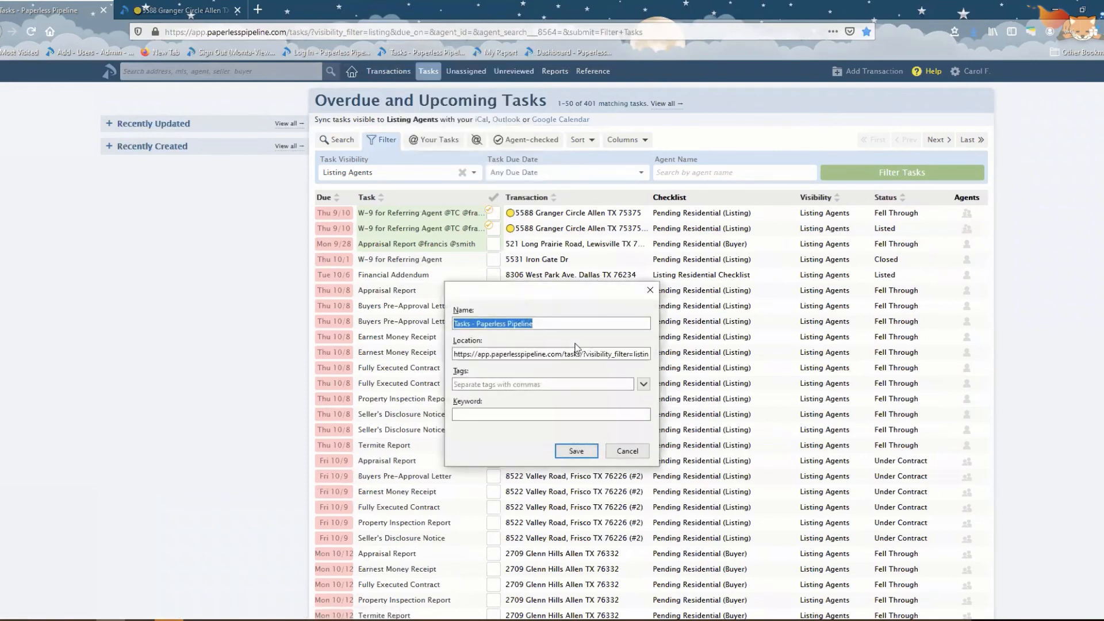
text(Vis to Listing)
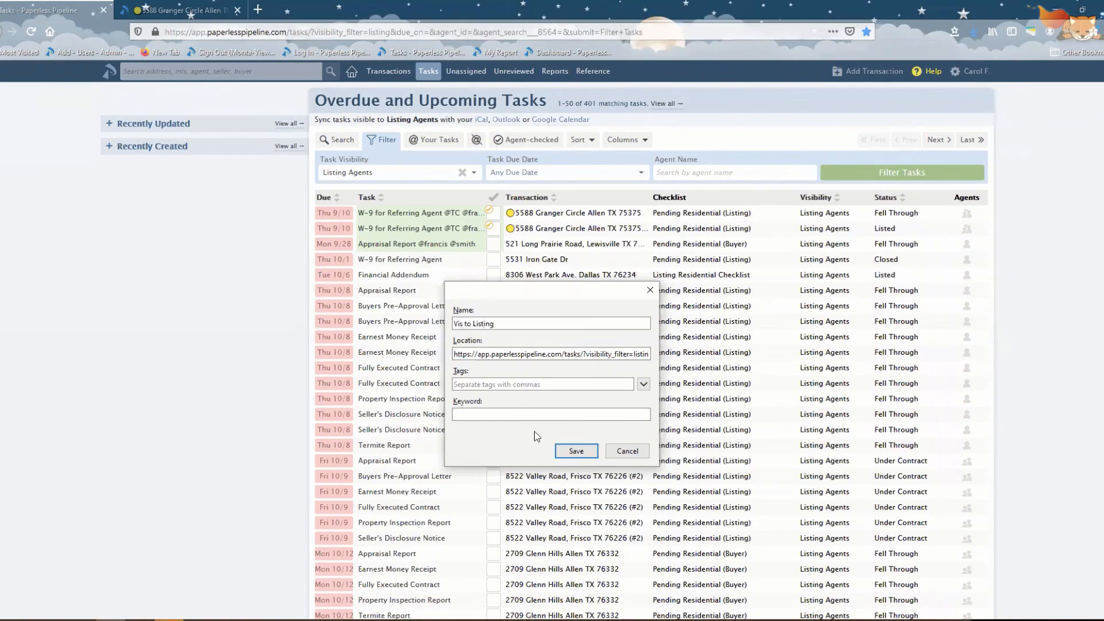
click(576, 451)
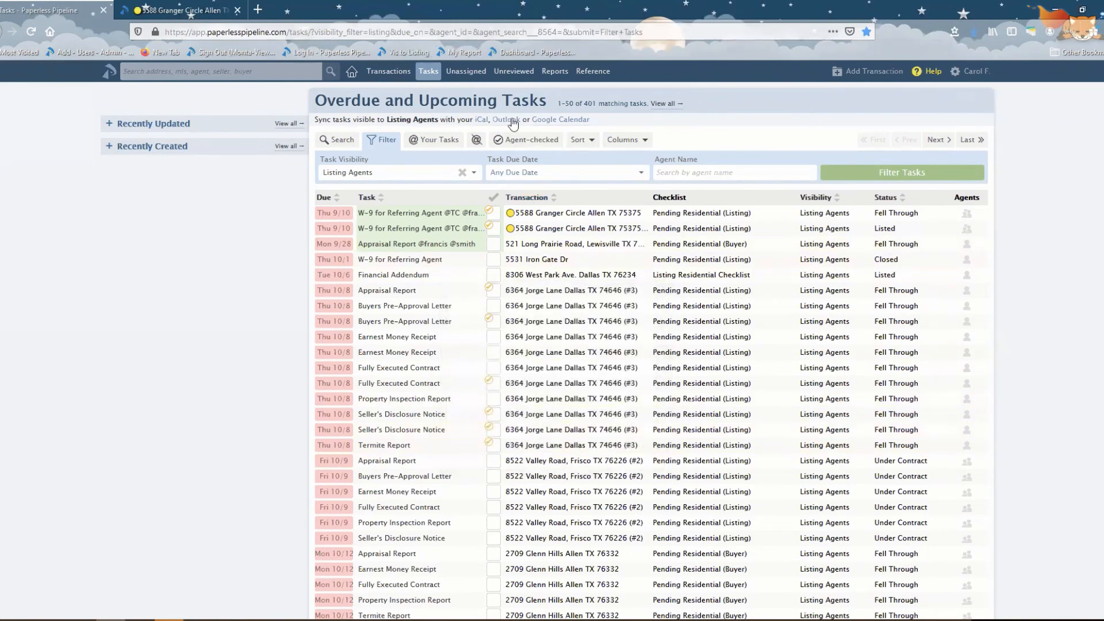
Filter the unreviewed documents by the doc label For Broker Review (Light Yellow) and hide the document comments.
click(517, 73)
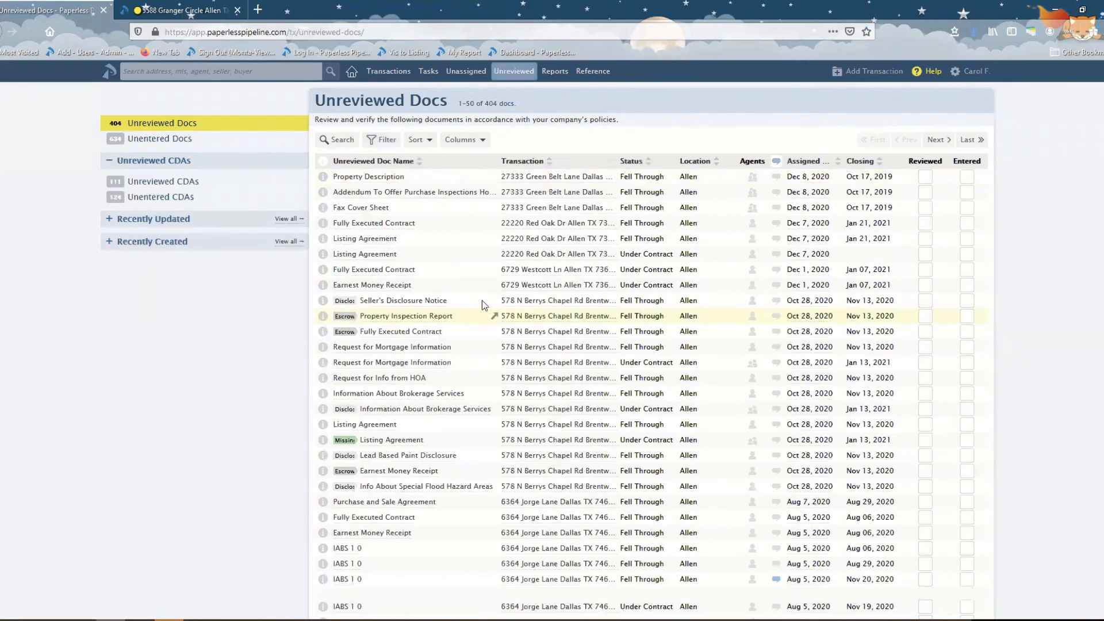
click(375, 143)
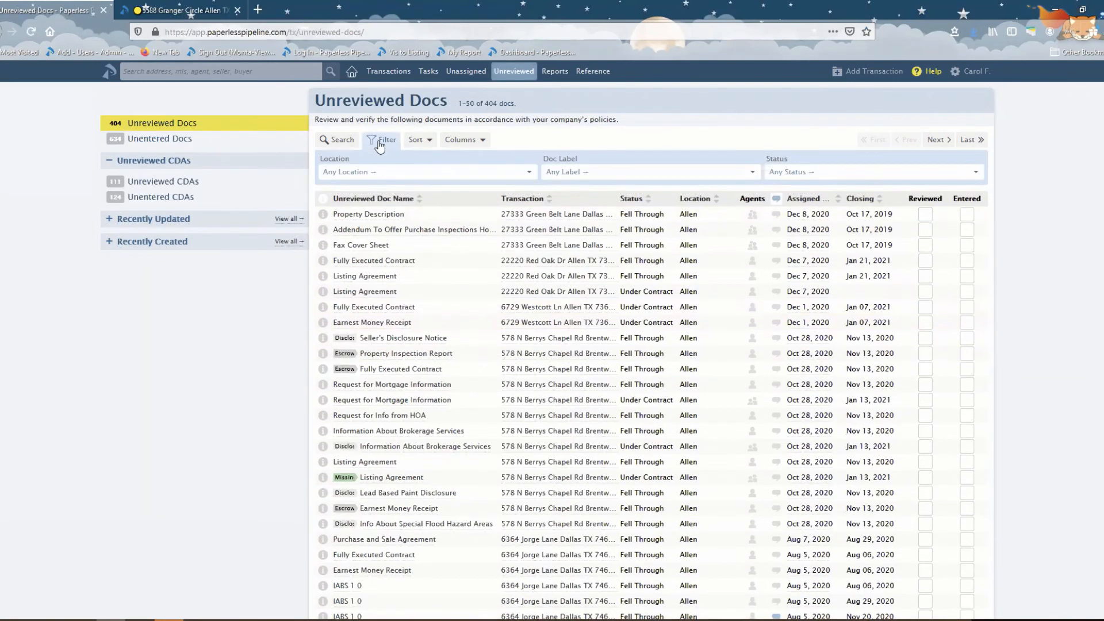
click(609, 174)
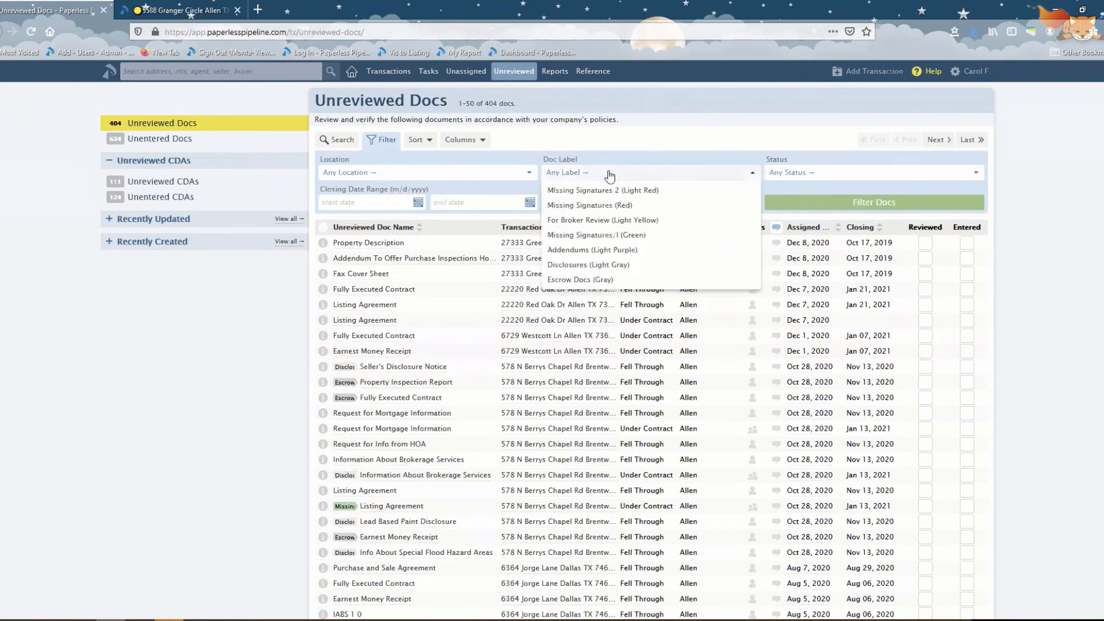
click(624, 224)
click(874, 203)
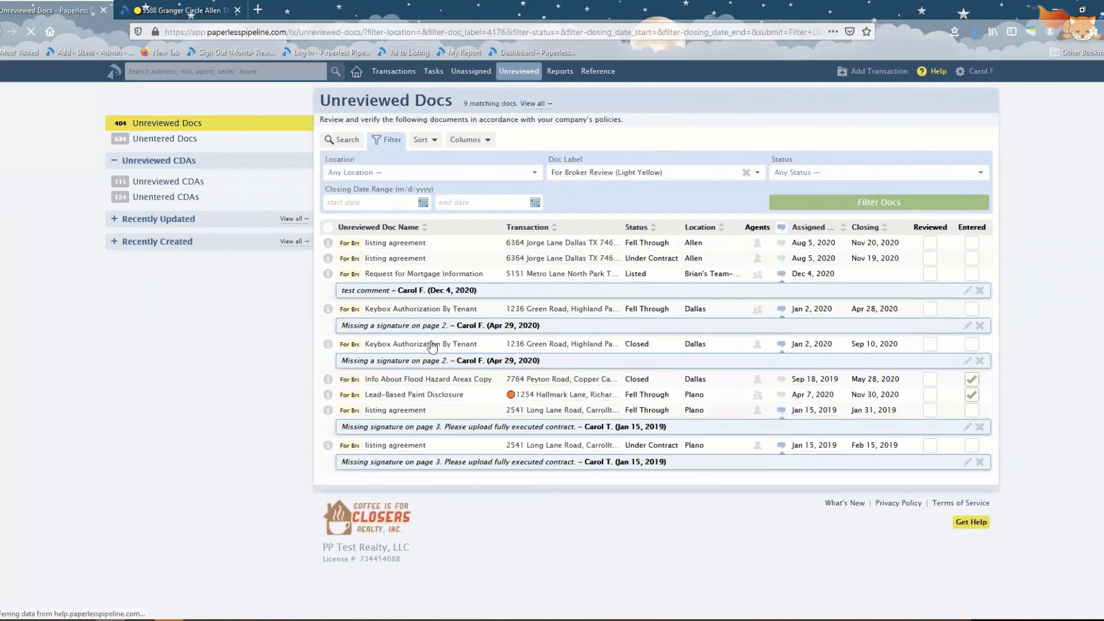
click(782, 228)
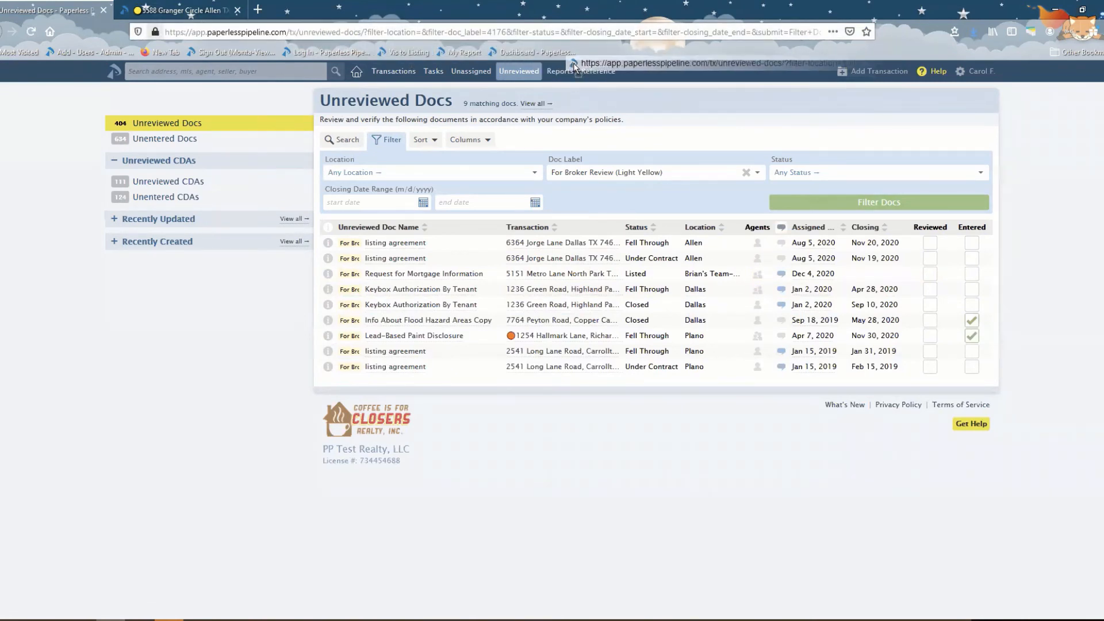
Bookmark the filtered unreviewed documents page on the bookmarks bar and rename the bookmark "For my review".
drag(567, 54, 501, 53)
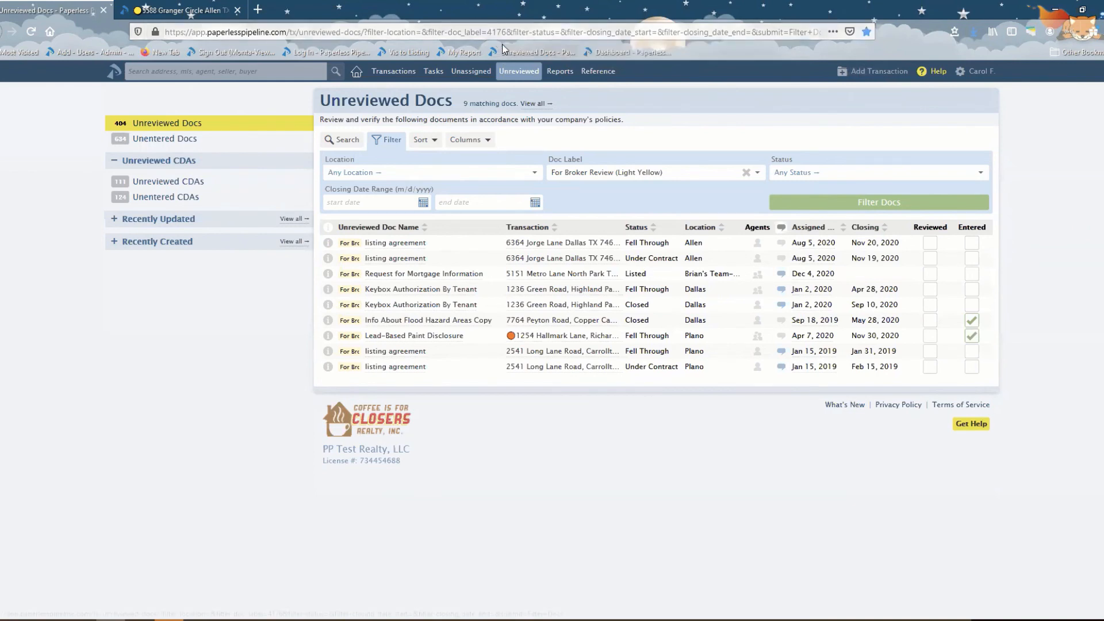
right_click(520, 56)
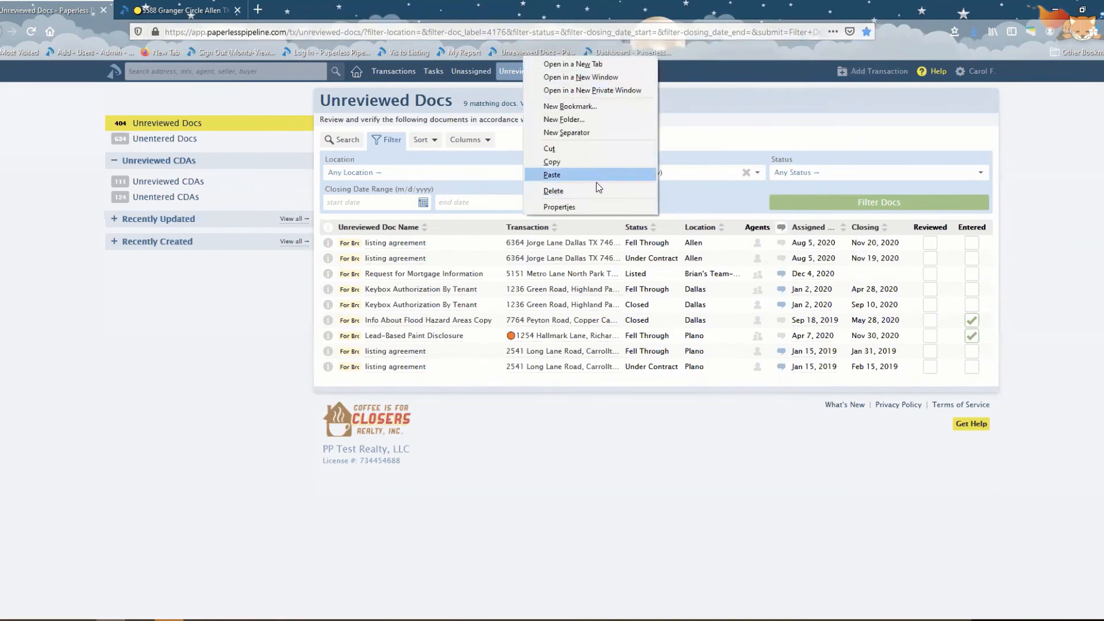
click(596, 208)
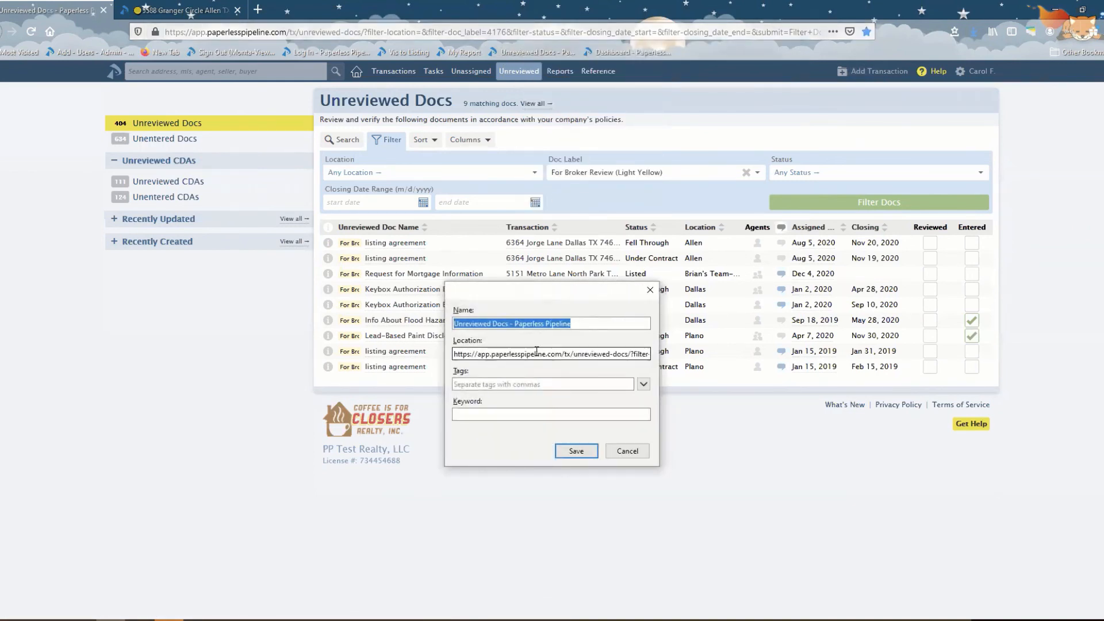
text(For my review)
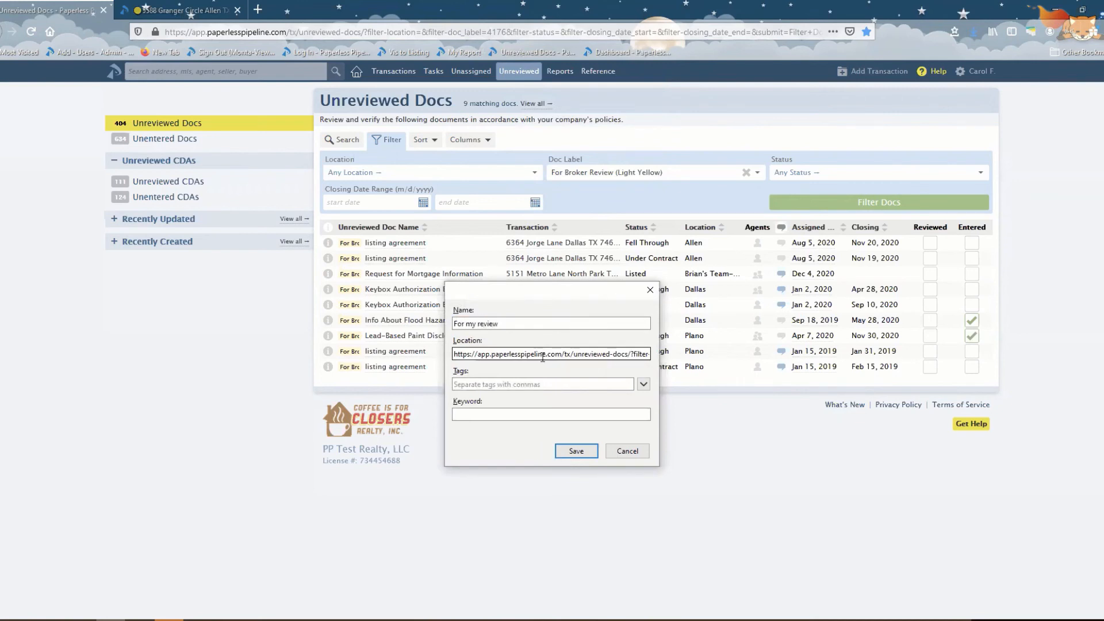
click(574, 450)
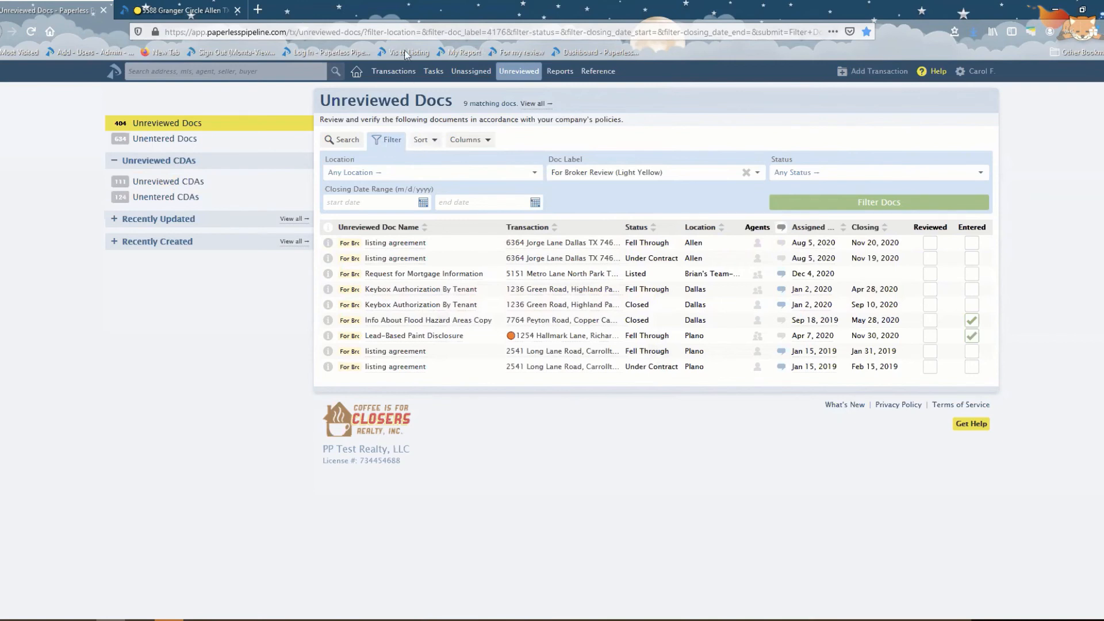
click(394, 32)
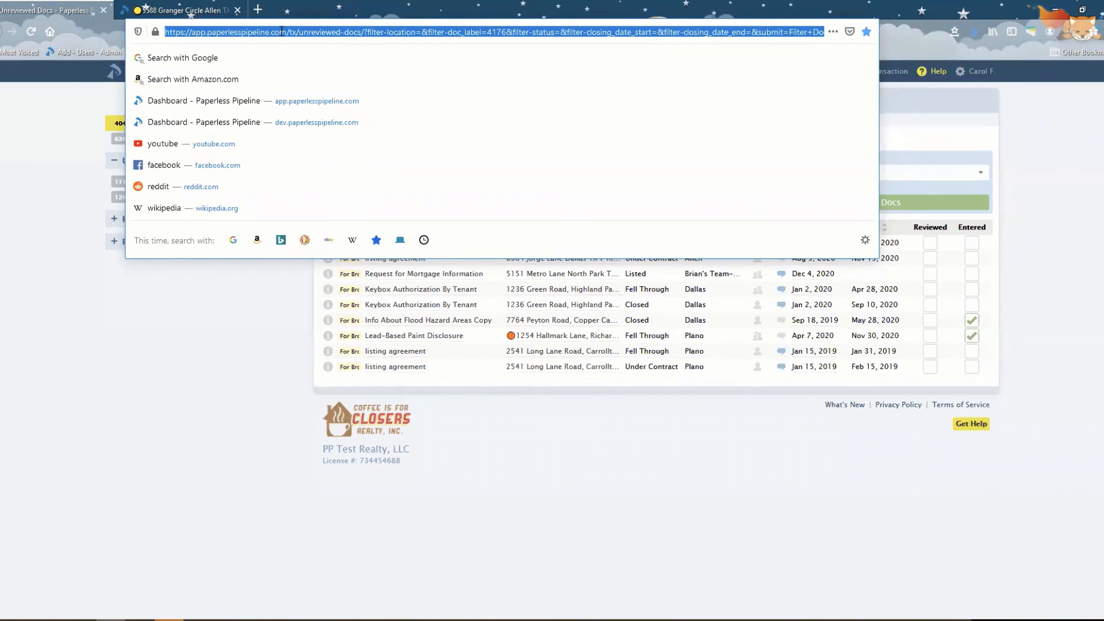
click(1071, 171)
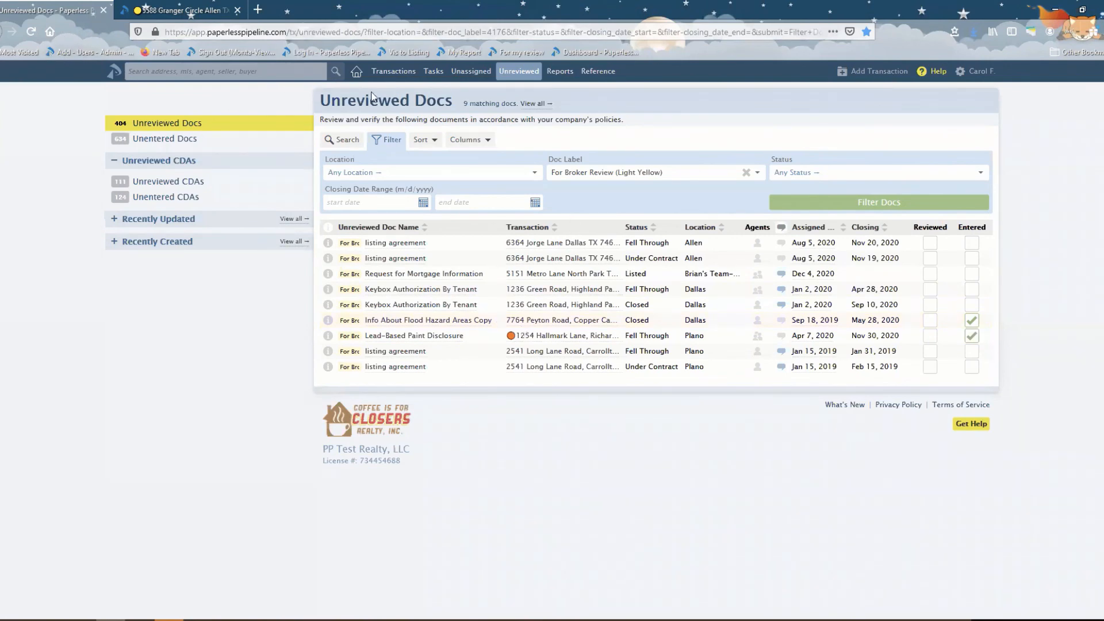
Go to the transactions list and search for transactions whose close date falls within Last Year.
click(394, 72)
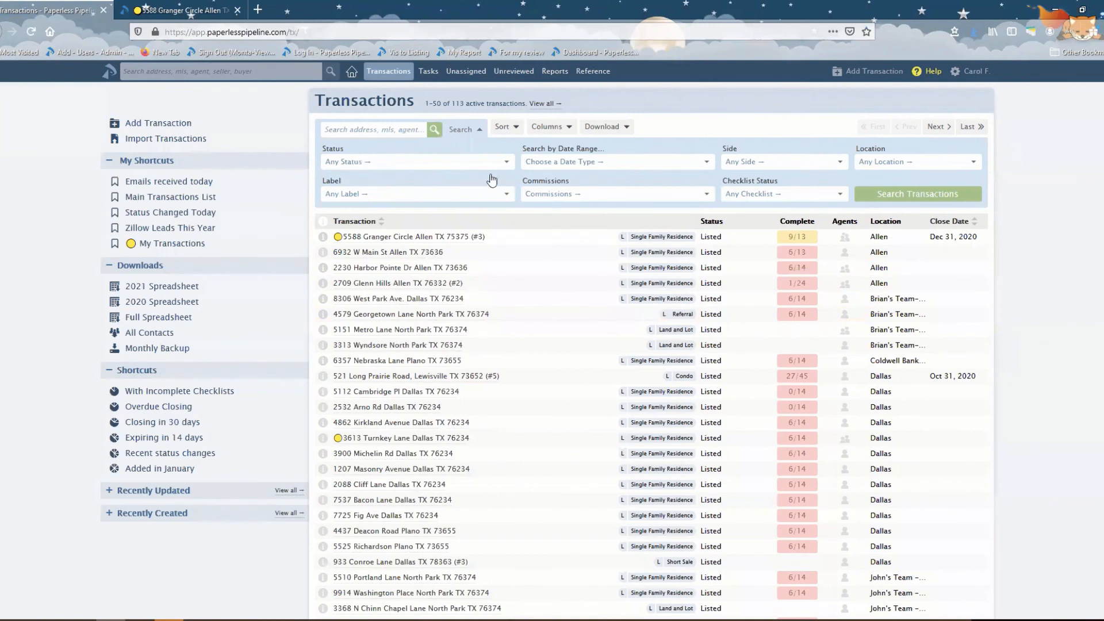
click(554, 165)
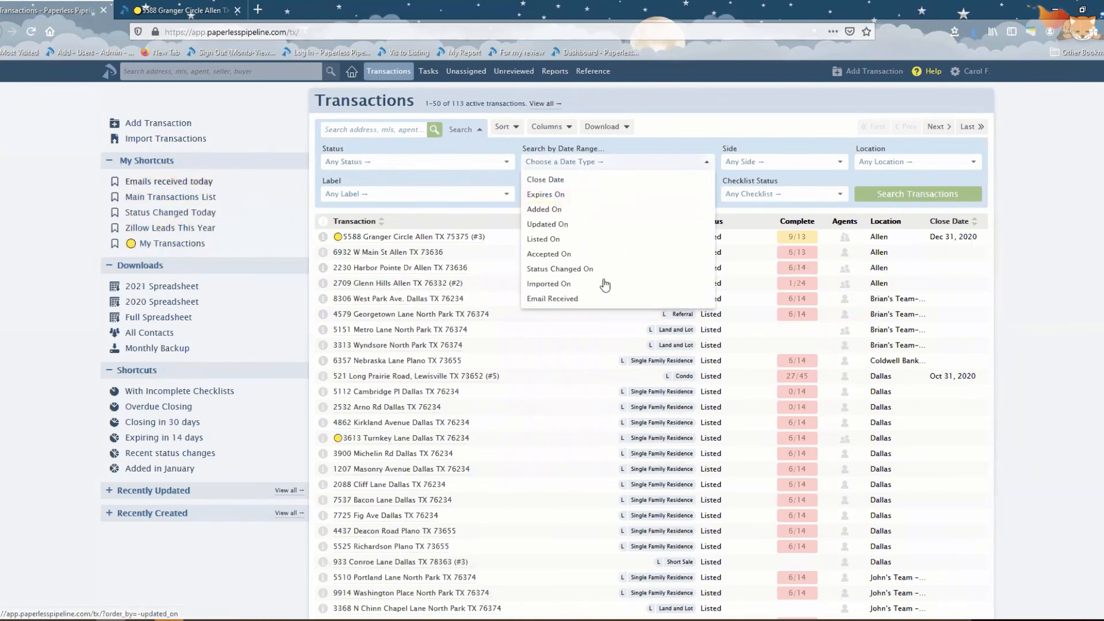
click(557, 180)
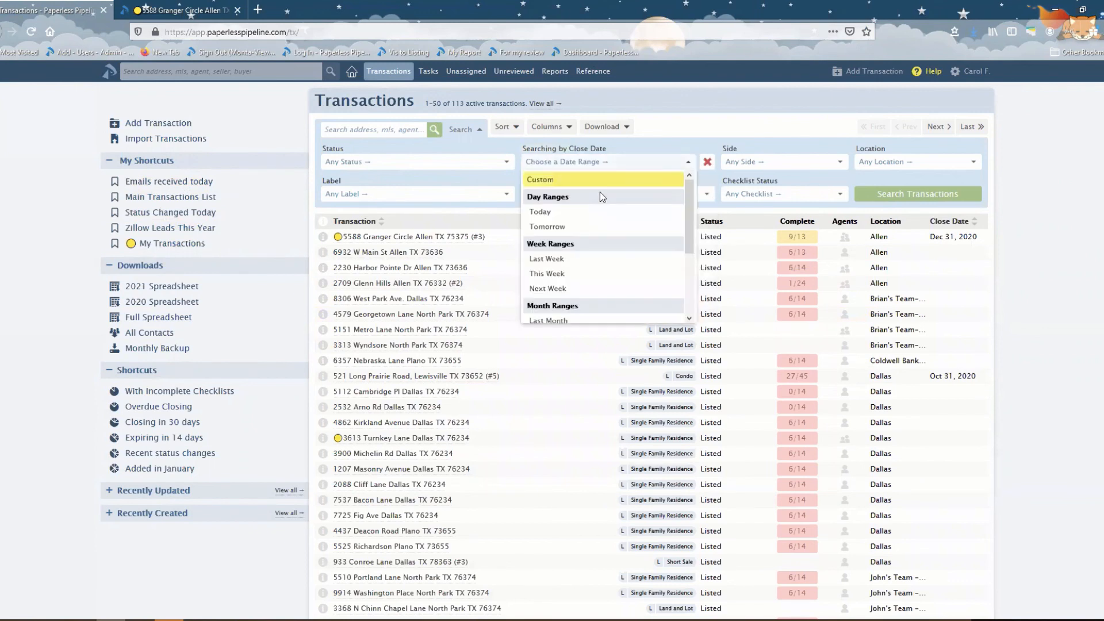
scroll(646, 278, down, 2)
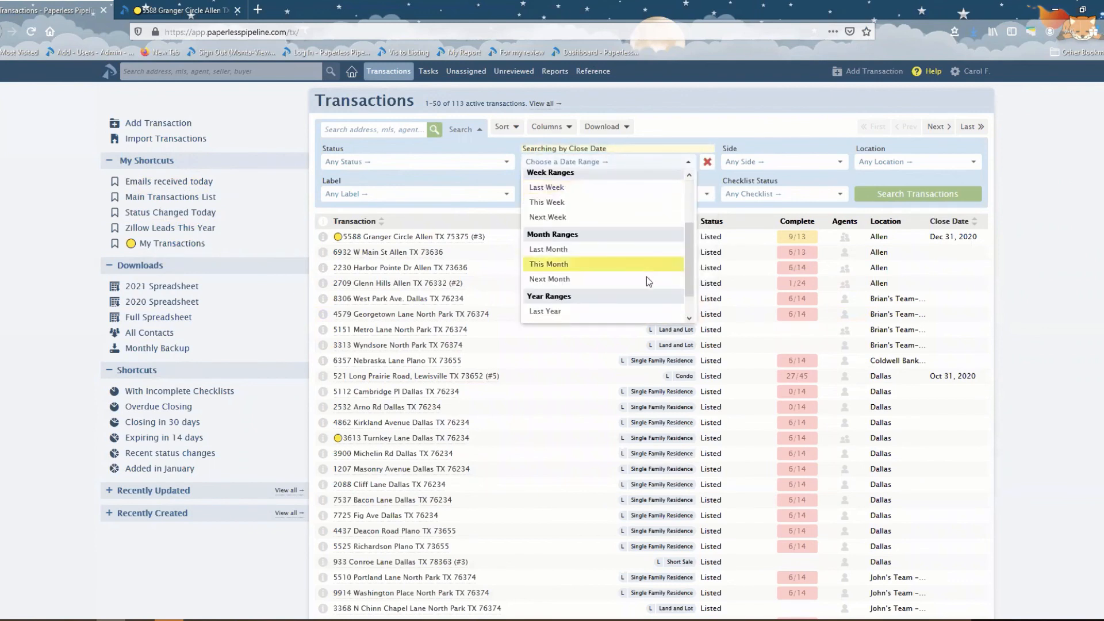
scroll(646, 277, down, 1)
click(552, 283)
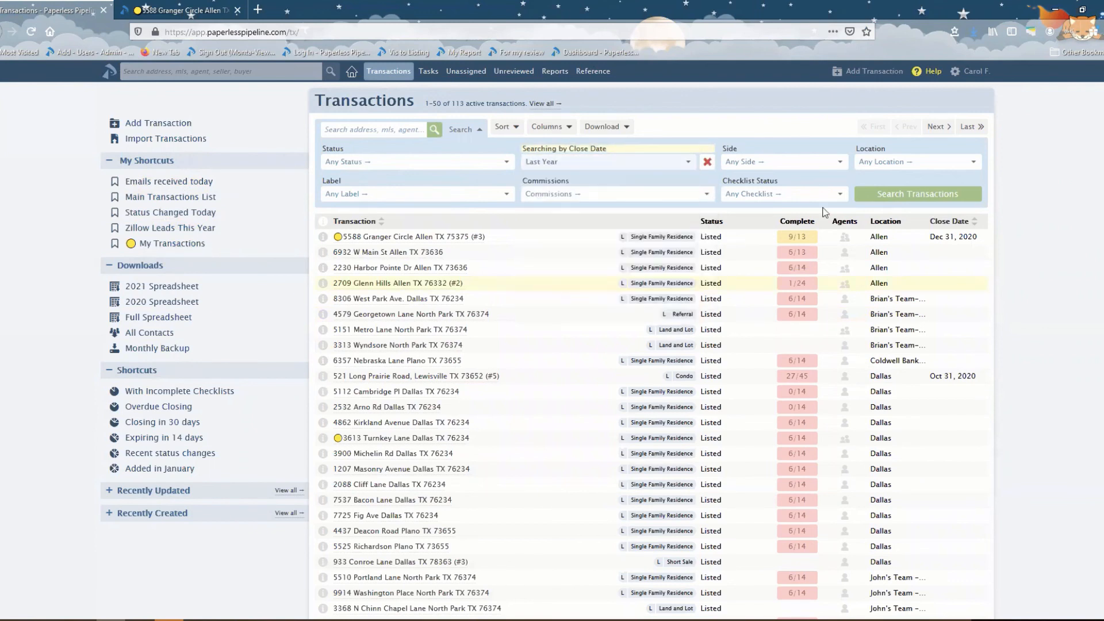
click(890, 200)
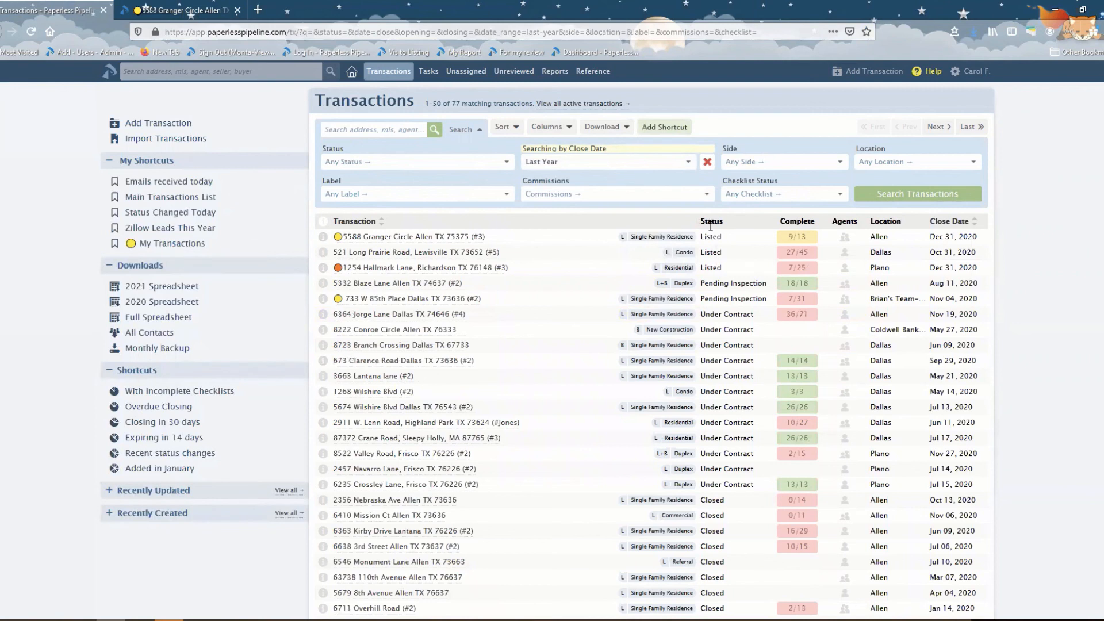
Find the text "cross" within the transactions page and look through the matching addresses.
key(ctrl+f)
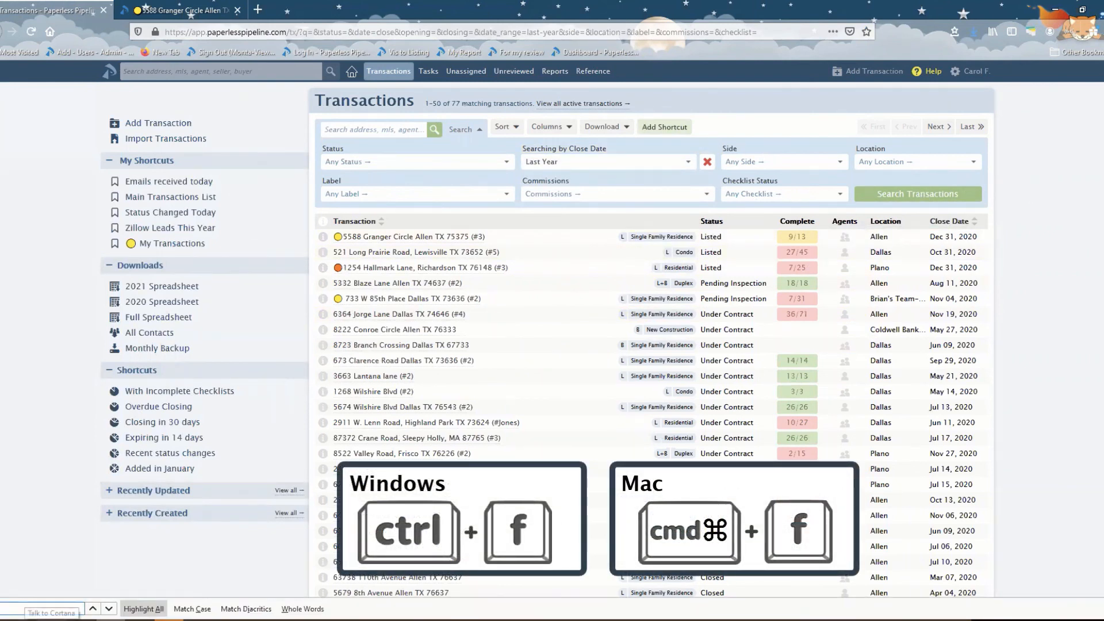
text(cross)
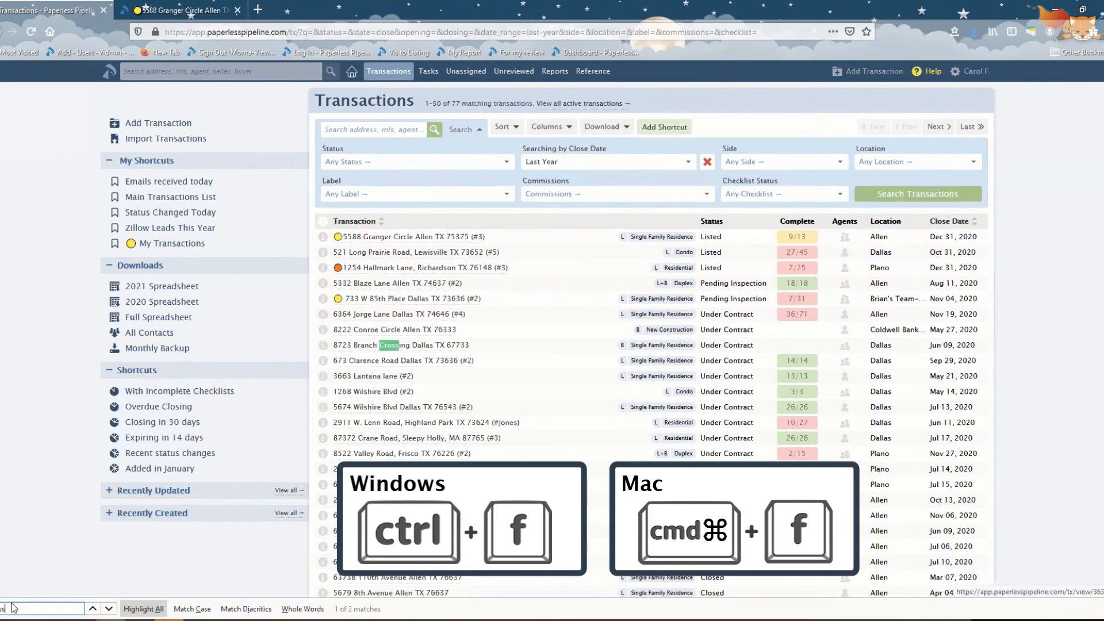
scroll(588, 414, down, 10)
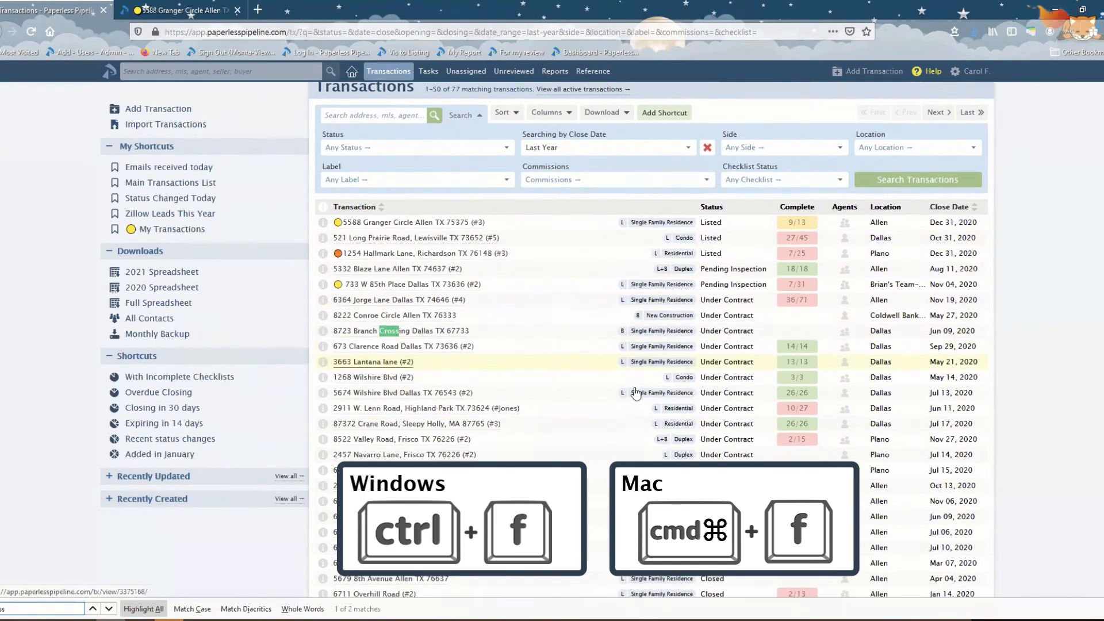
scroll(588, 414, up, 10)
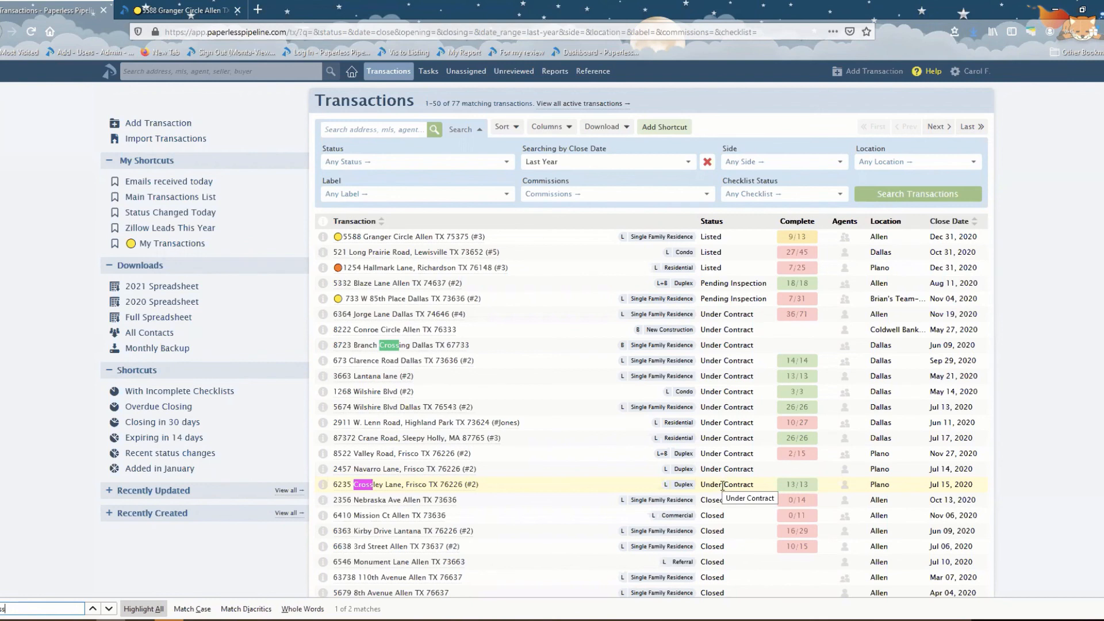
Clear the close date criterion and set the date range search to Email Received within Last Week.
click(607, 168)
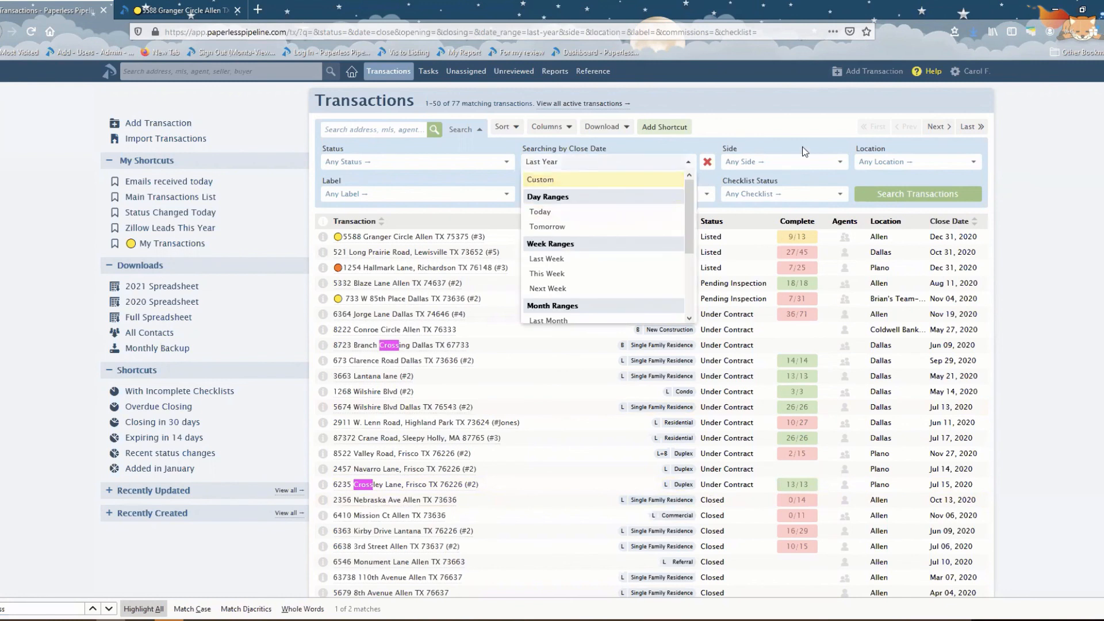
click(645, 163)
click(645, 164)
click(707, 161)
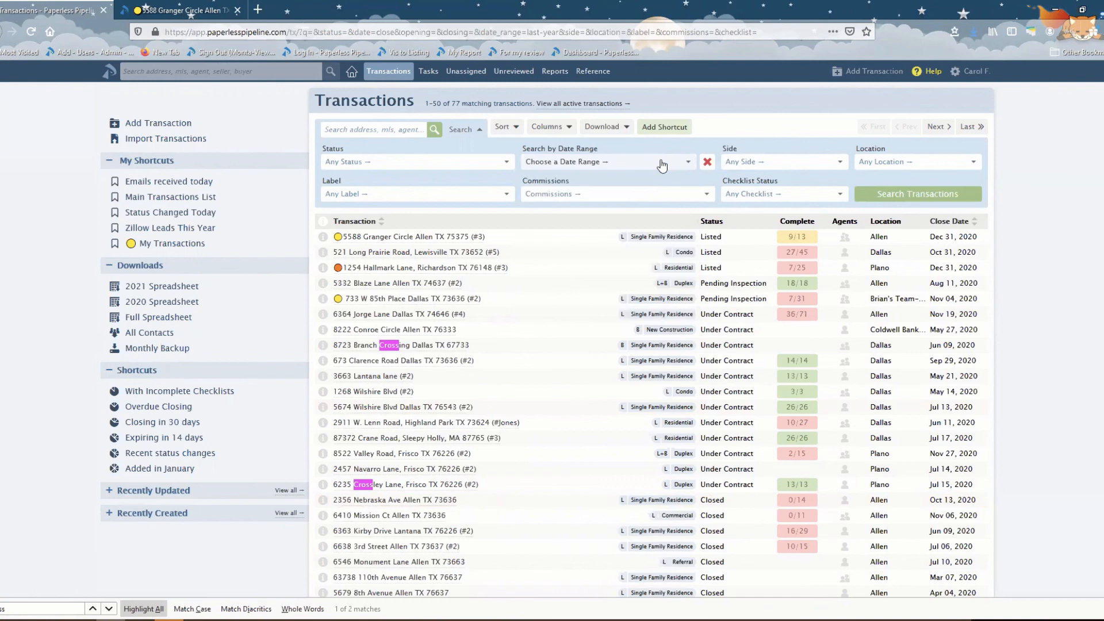
click(608, 168)
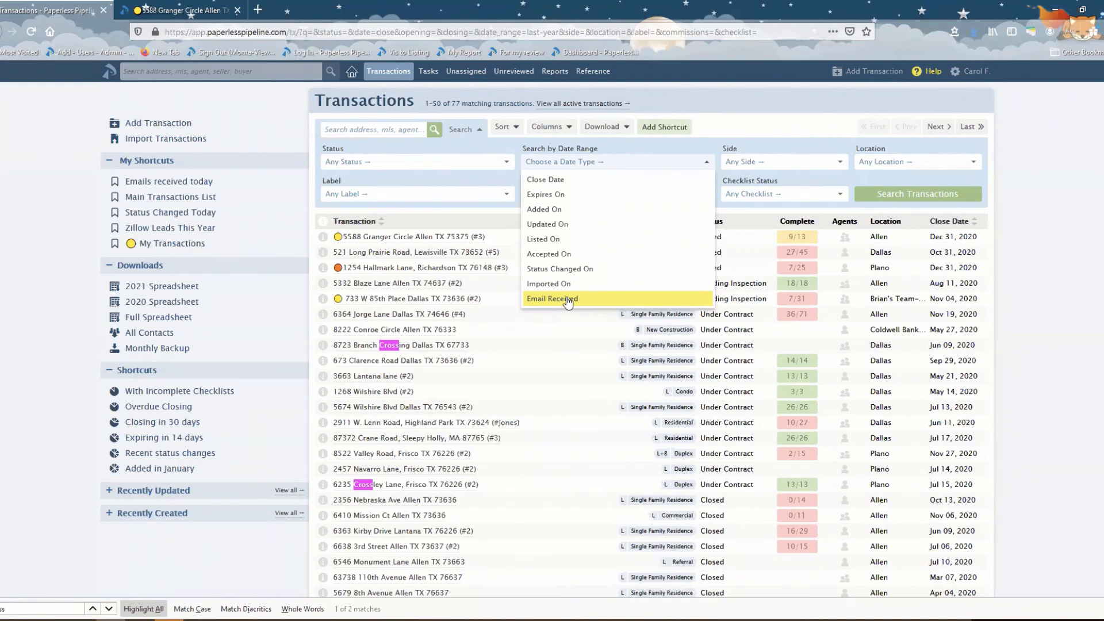
click(568, 299)
click(578, 163)
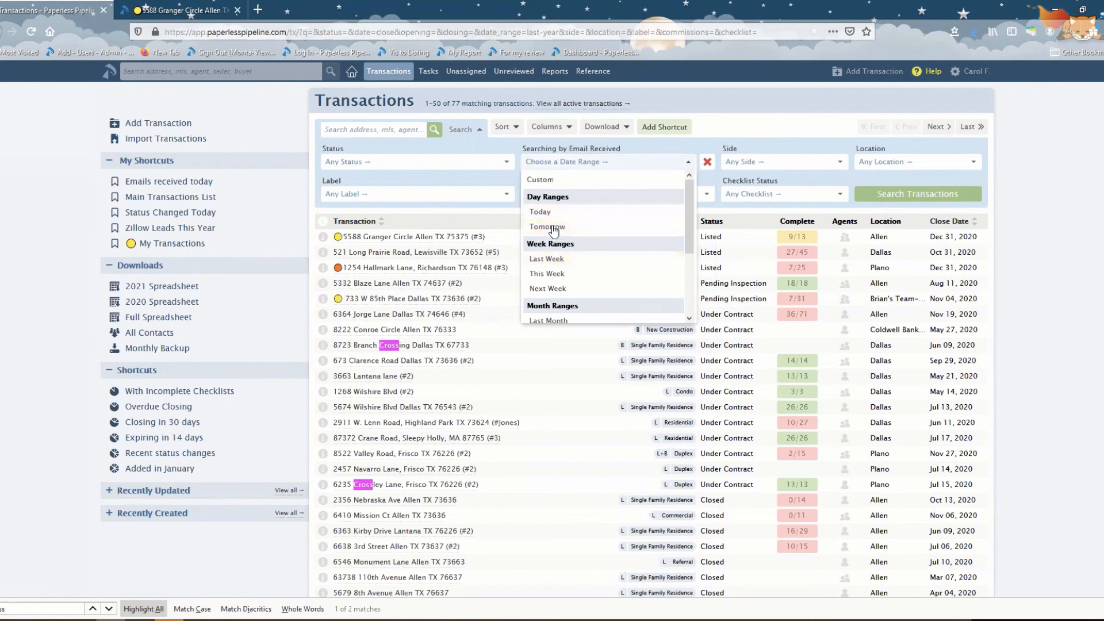
scroll(615, 230, down, 2)
scroll(569, 192, up, 3)
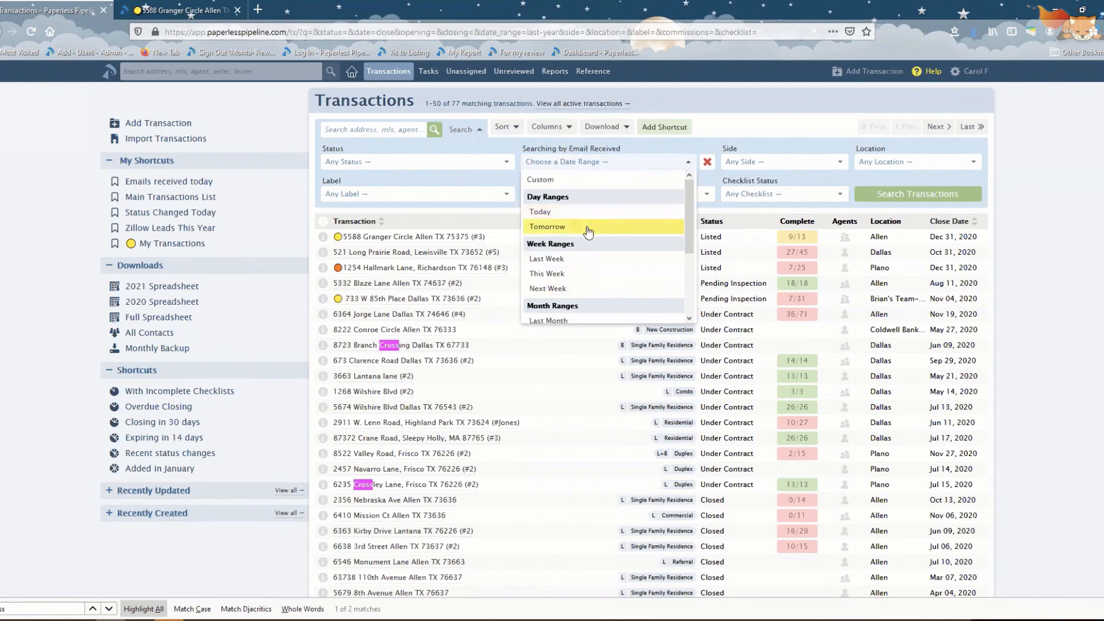
click(556, 256)
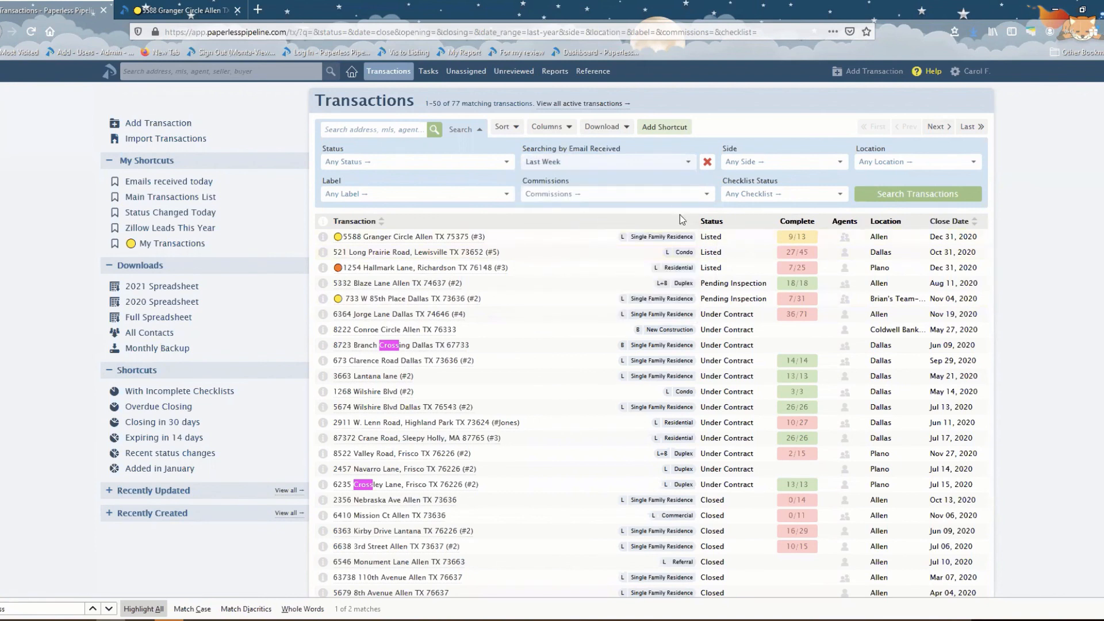